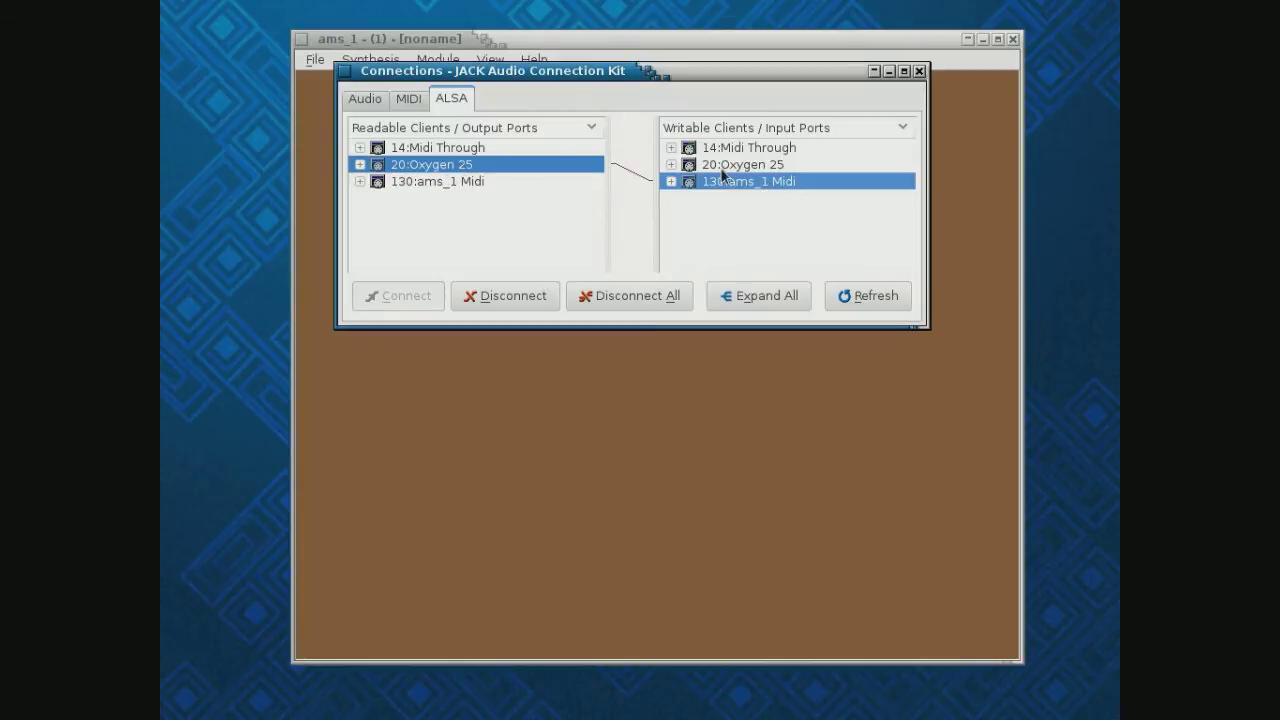
Confirm ams_1's audio feeds the system outputs on QjackCtl's Audio tab, then minimize Connections
click(371, 104)
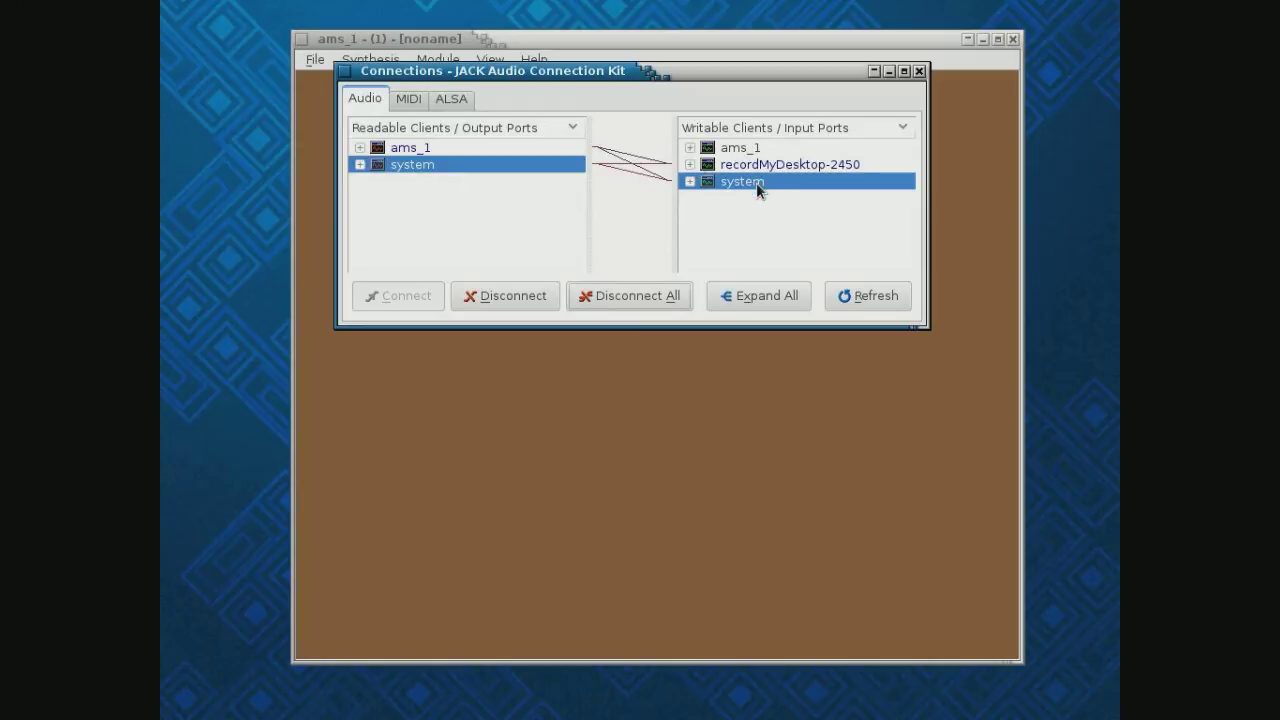
click(888, 72)
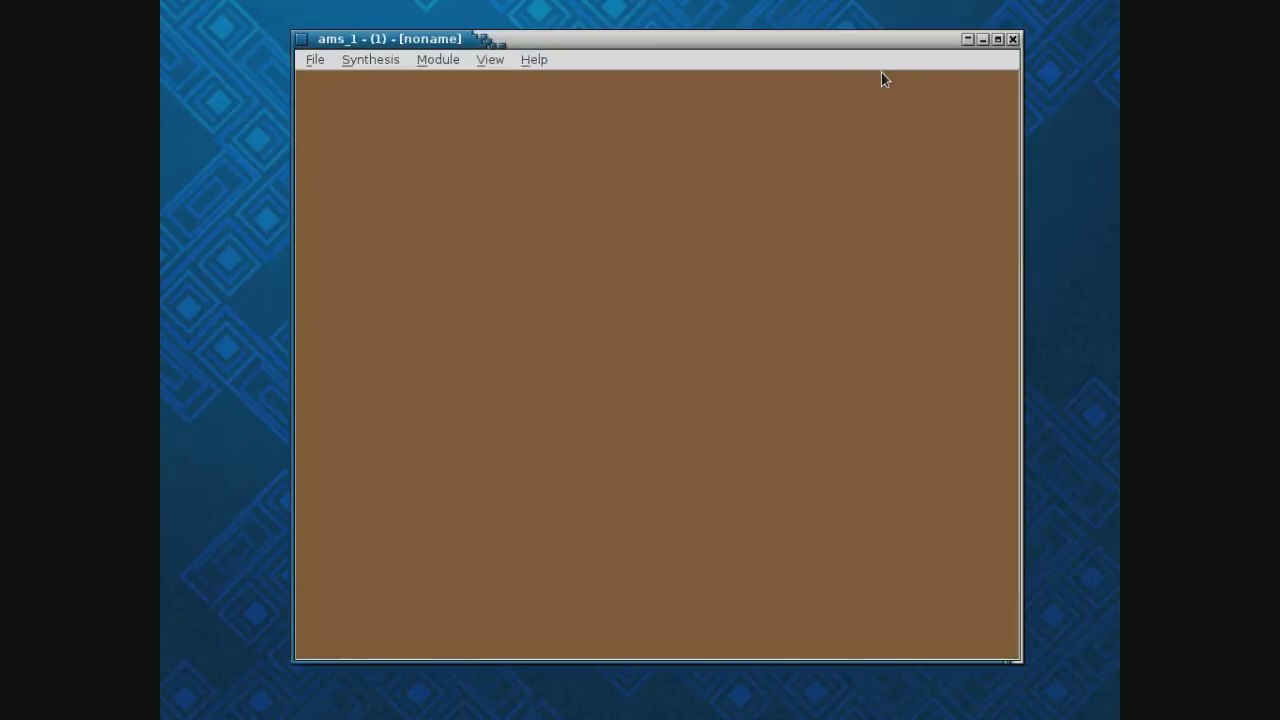
Add a PCM Out module (ID 1) and place it toward the canvas's right edge
click(452, 60)
mouse_move(452, 88)
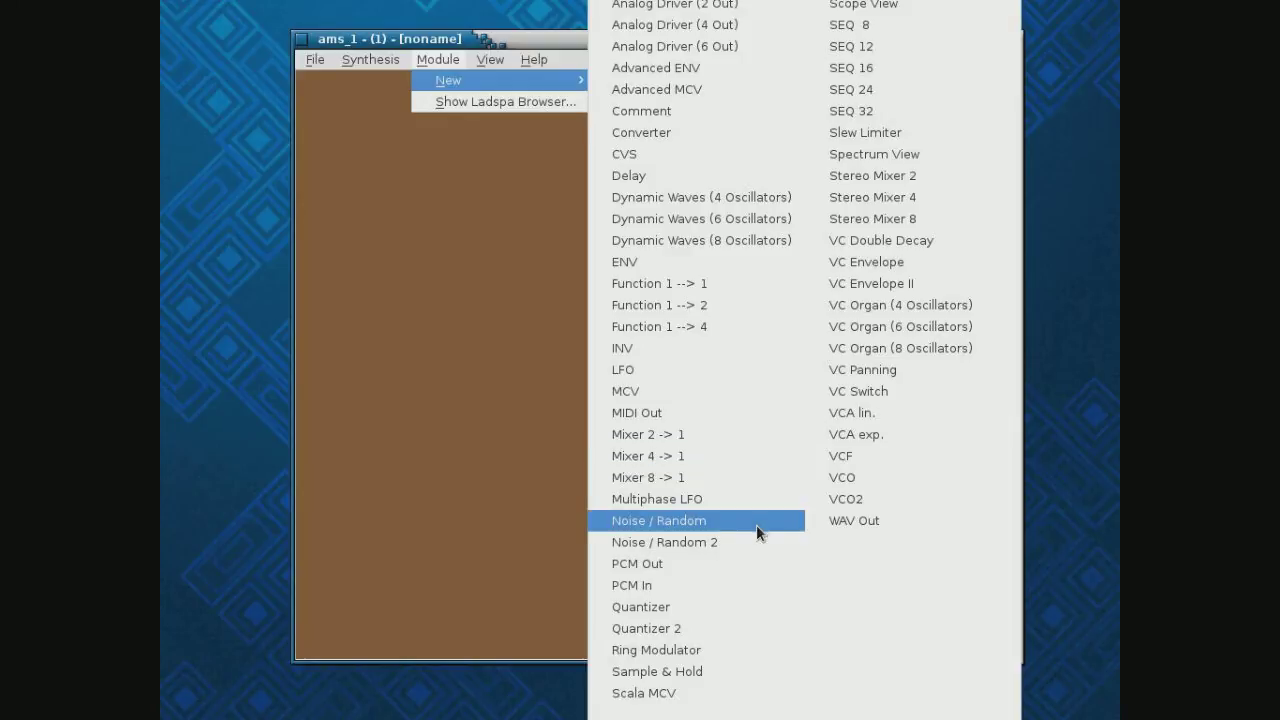
click(755, 567)
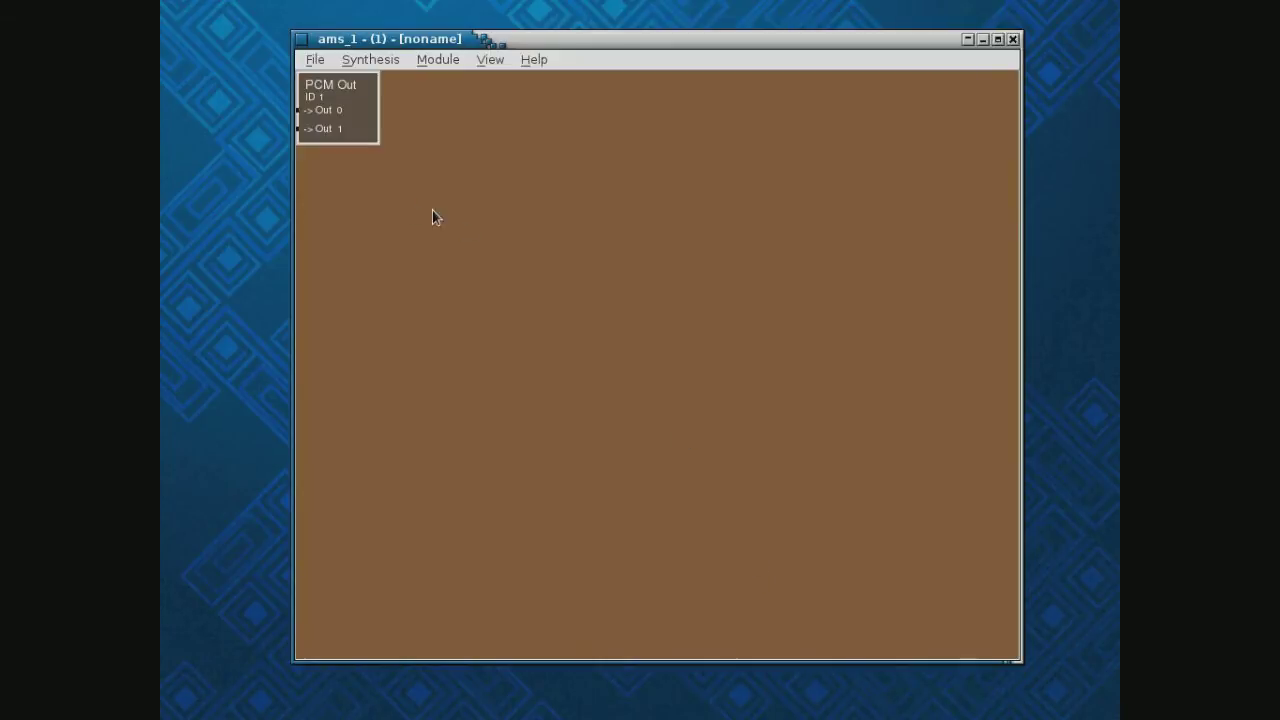
drag(363, 111, 950, 328)
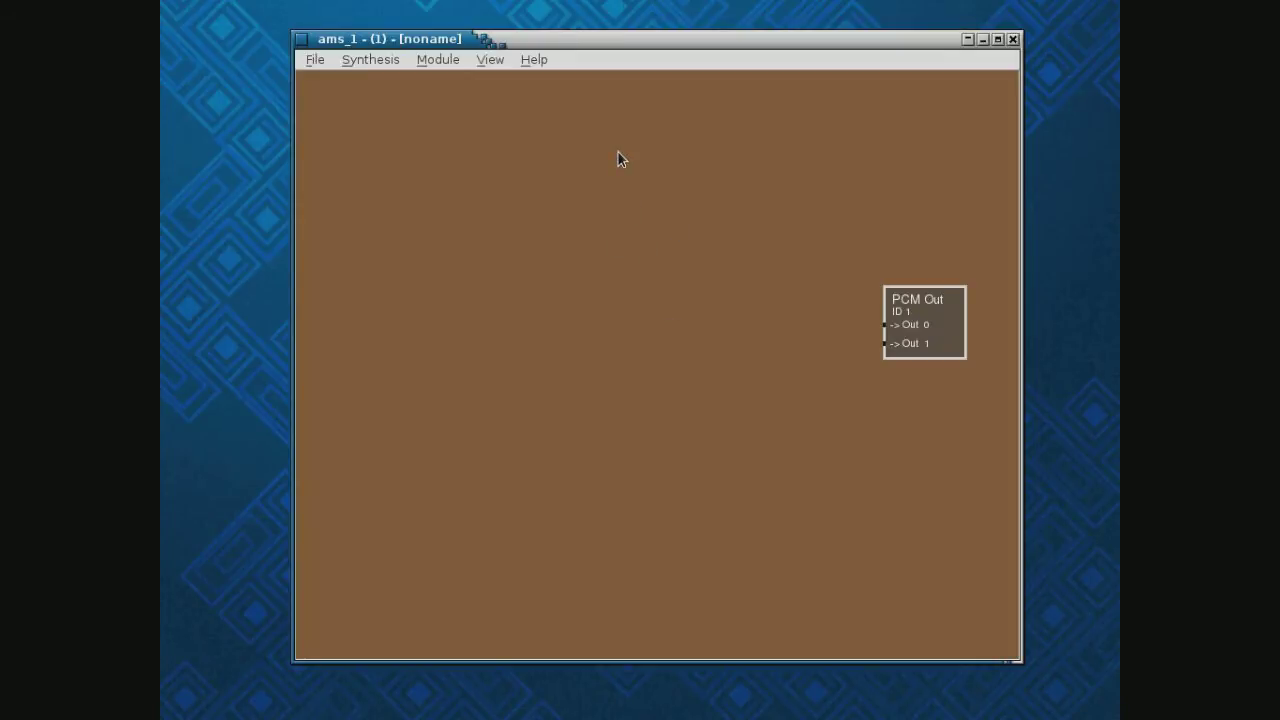
Add a Noise module (ID 2) and place it in the centre beside PCM Out
click(438, 59)
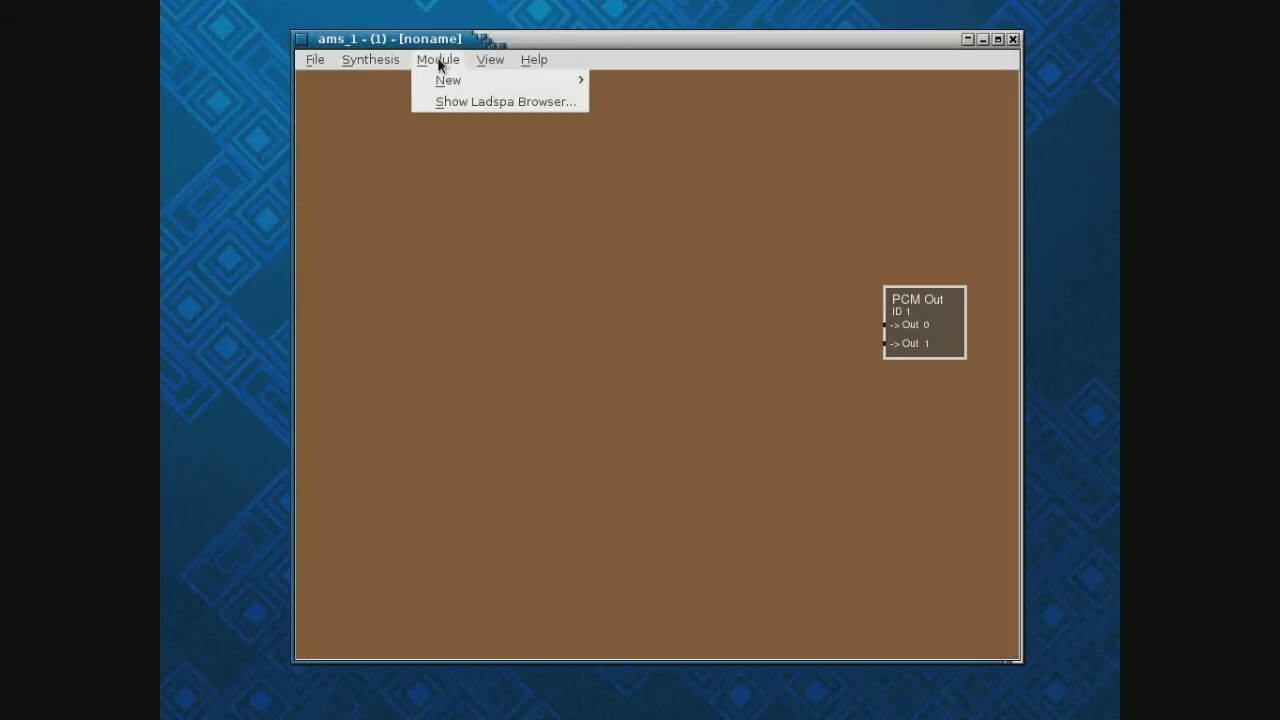
mouse_move(451, 82)
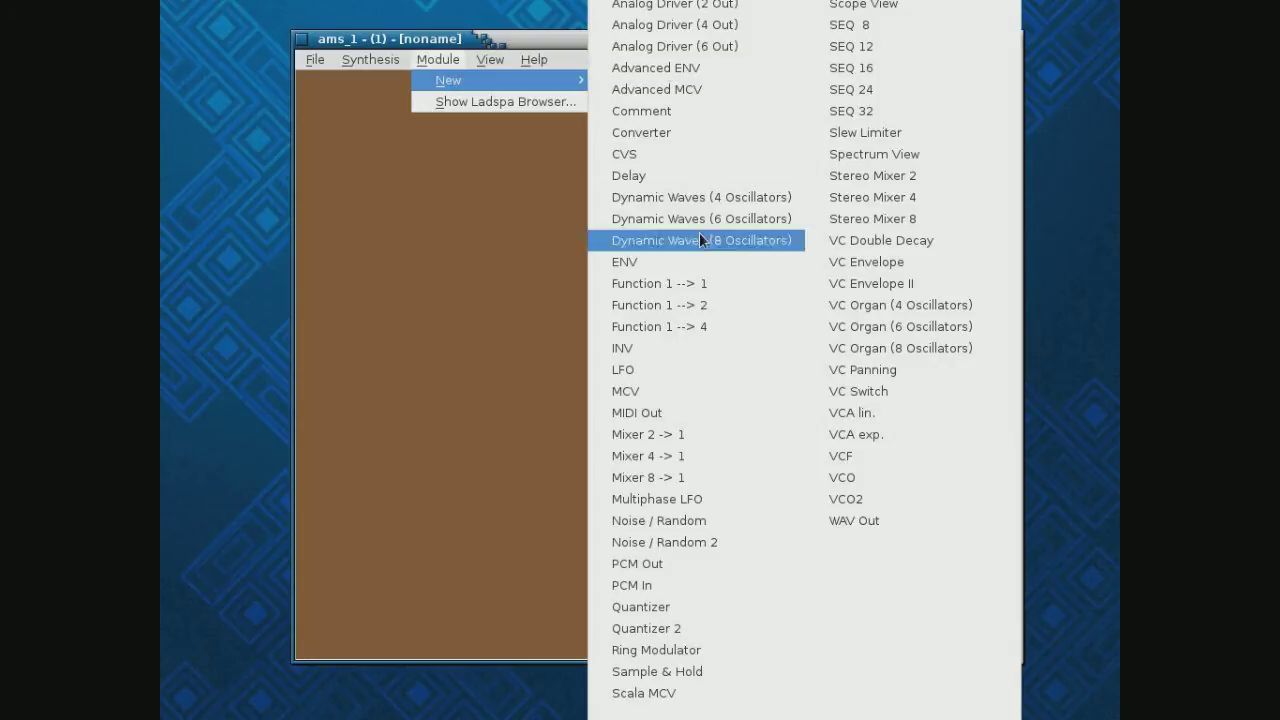
click(697, 527)
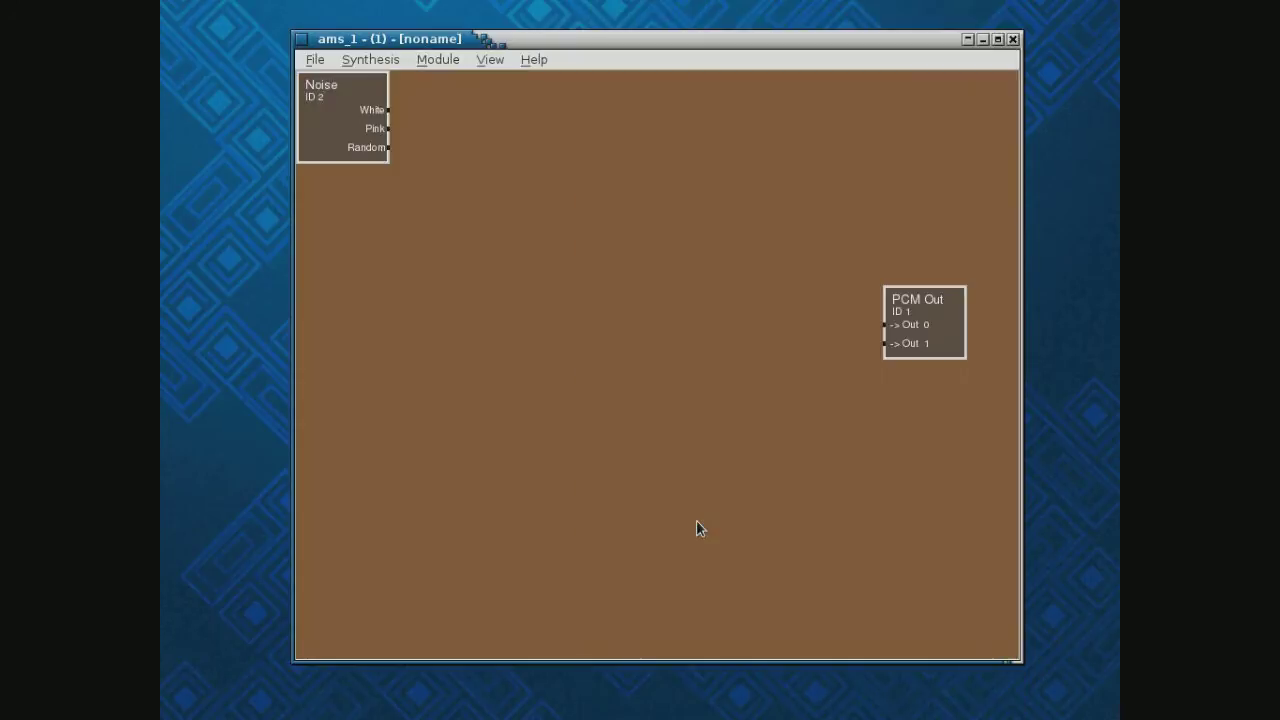
drag(349, 123, 707, 333)
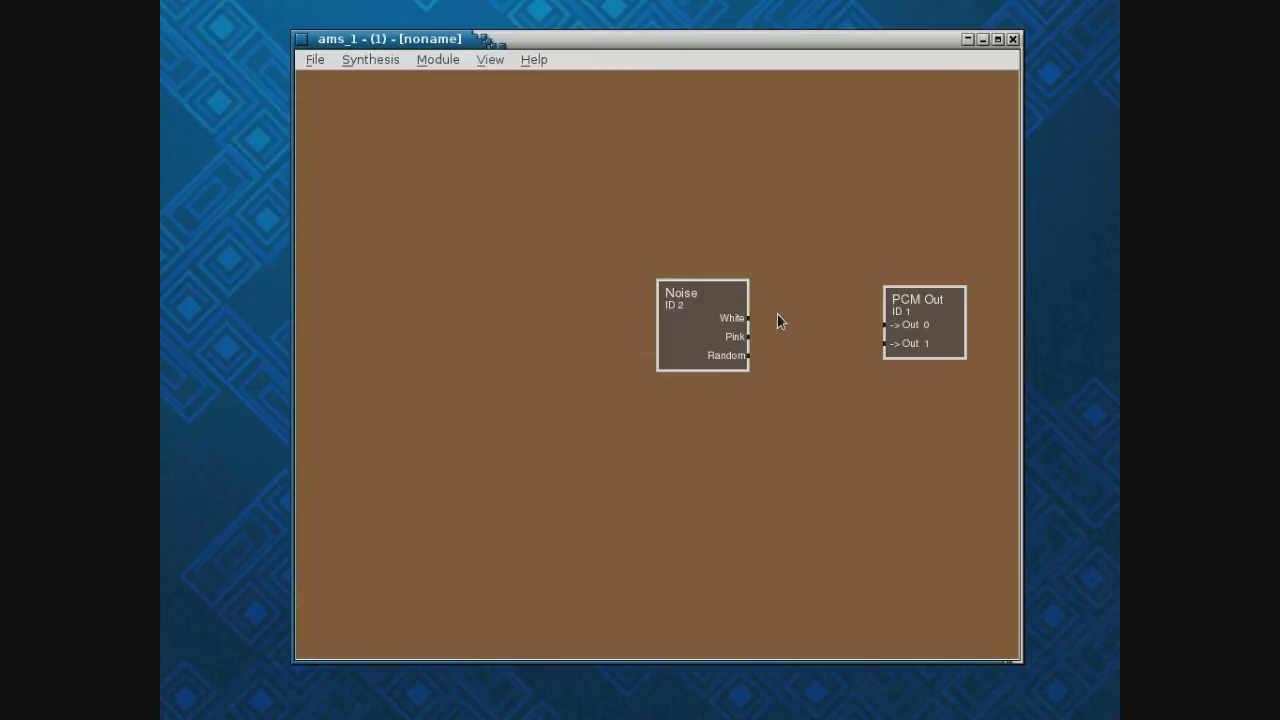
Cable Noise White to PCM Out Out 0 and Pink to Out 1
click(749, 319)
click(884, 325)
click(746, 340)
click(885, 344)
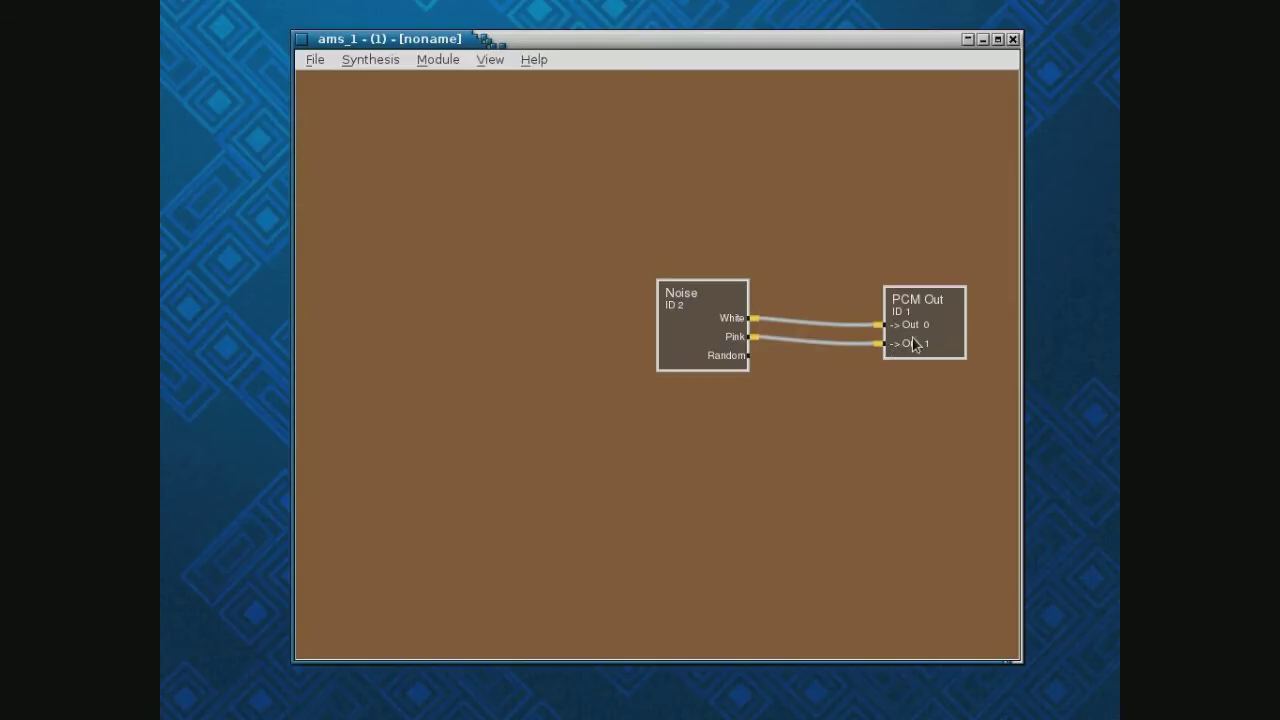
Disconnect both the White–Out 0 and Pink–Out 1 cables
right_click(927, 327)
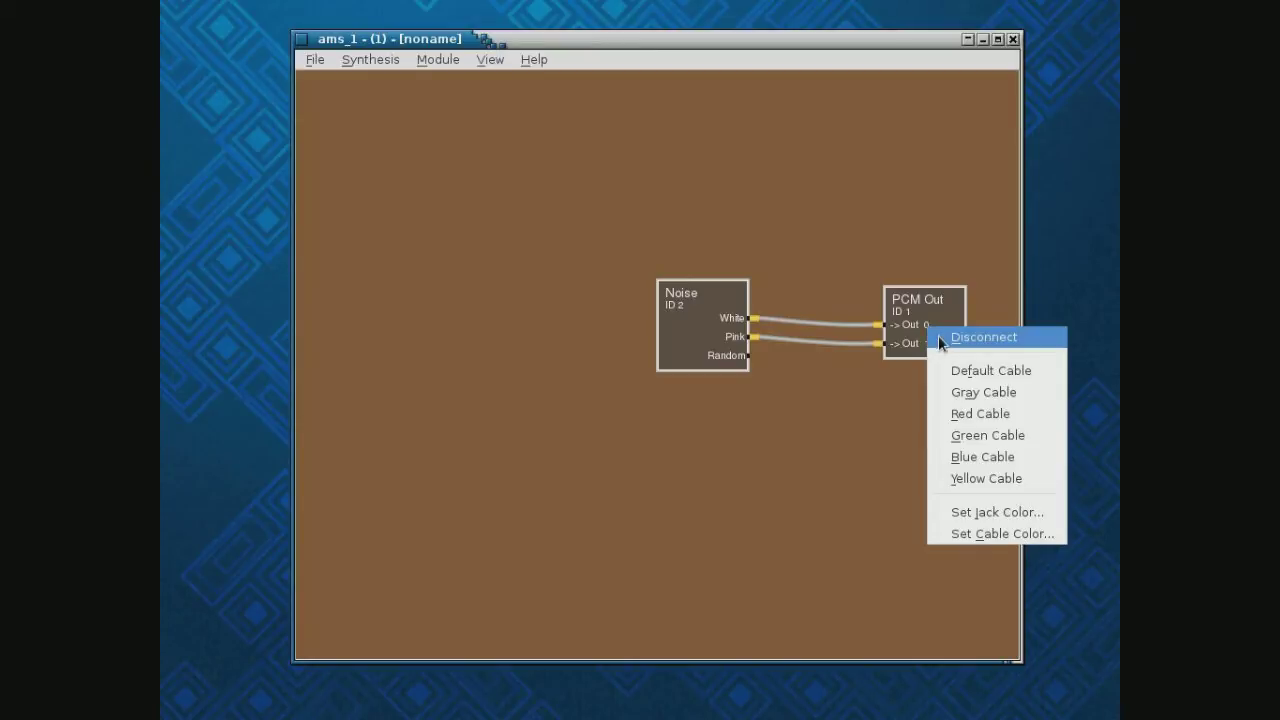
click(940, 338)
right_click(921, 346)
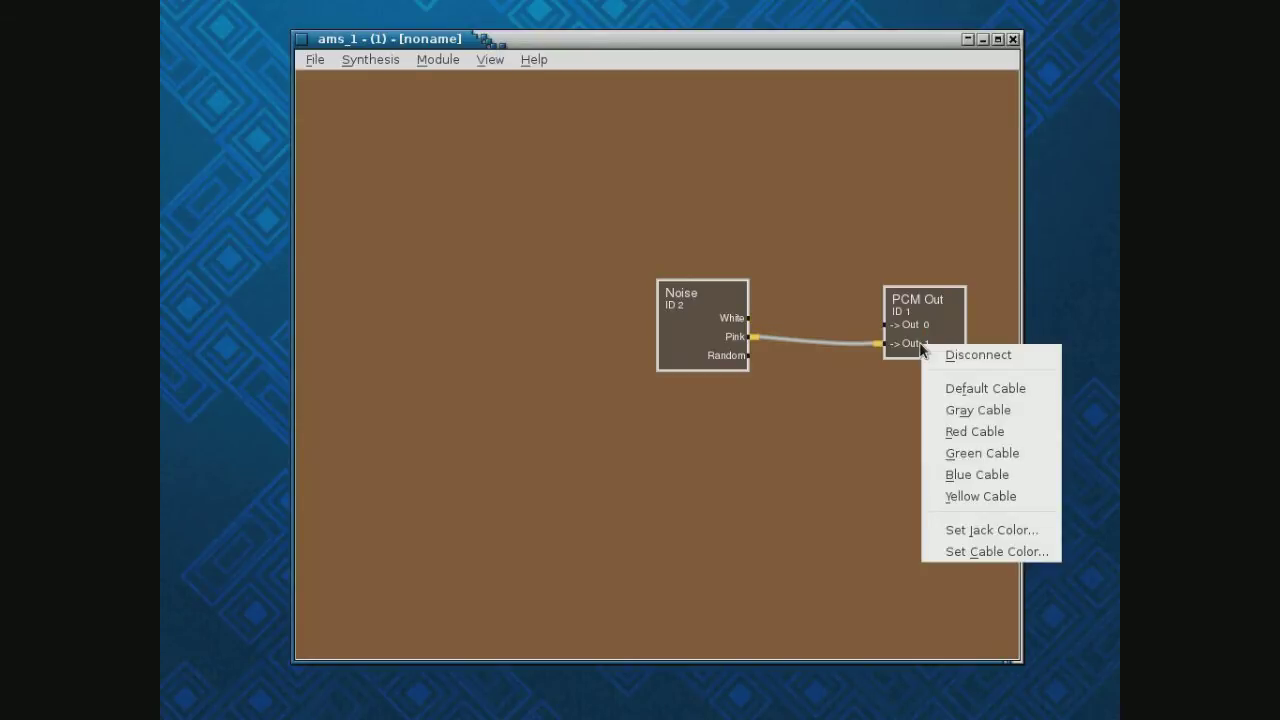
click(940, 356)
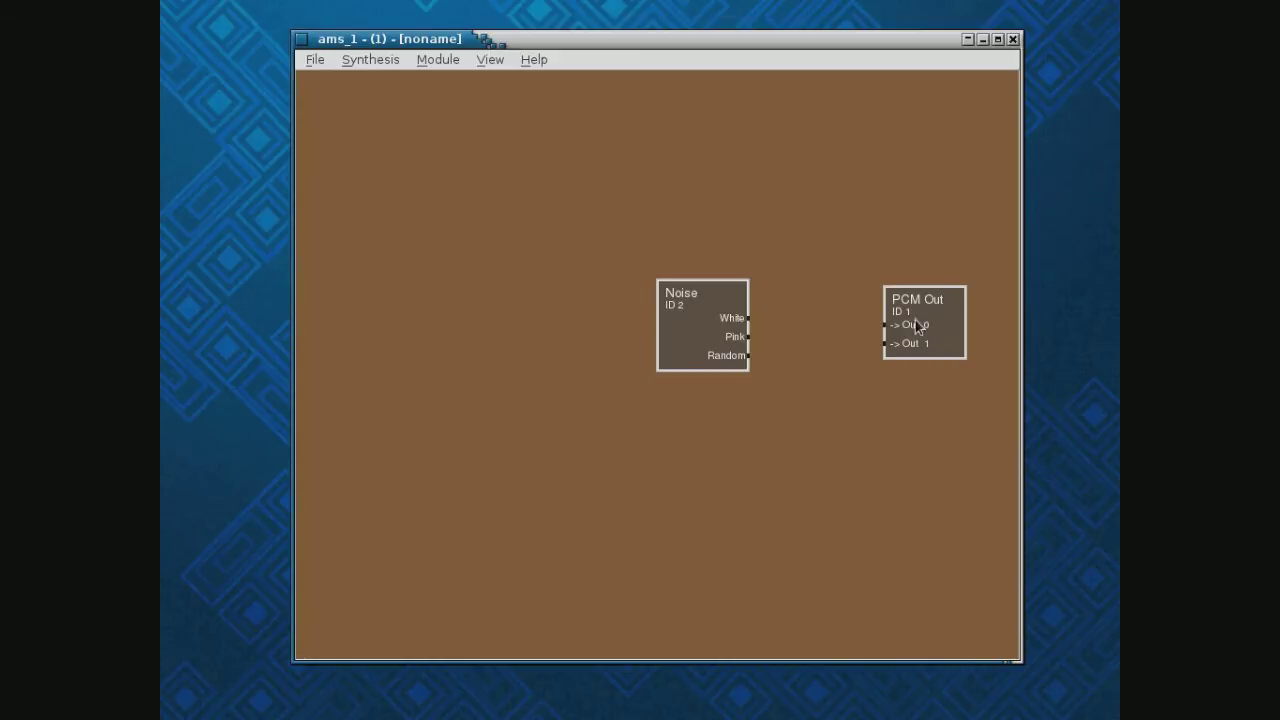
right_click(918, 326)
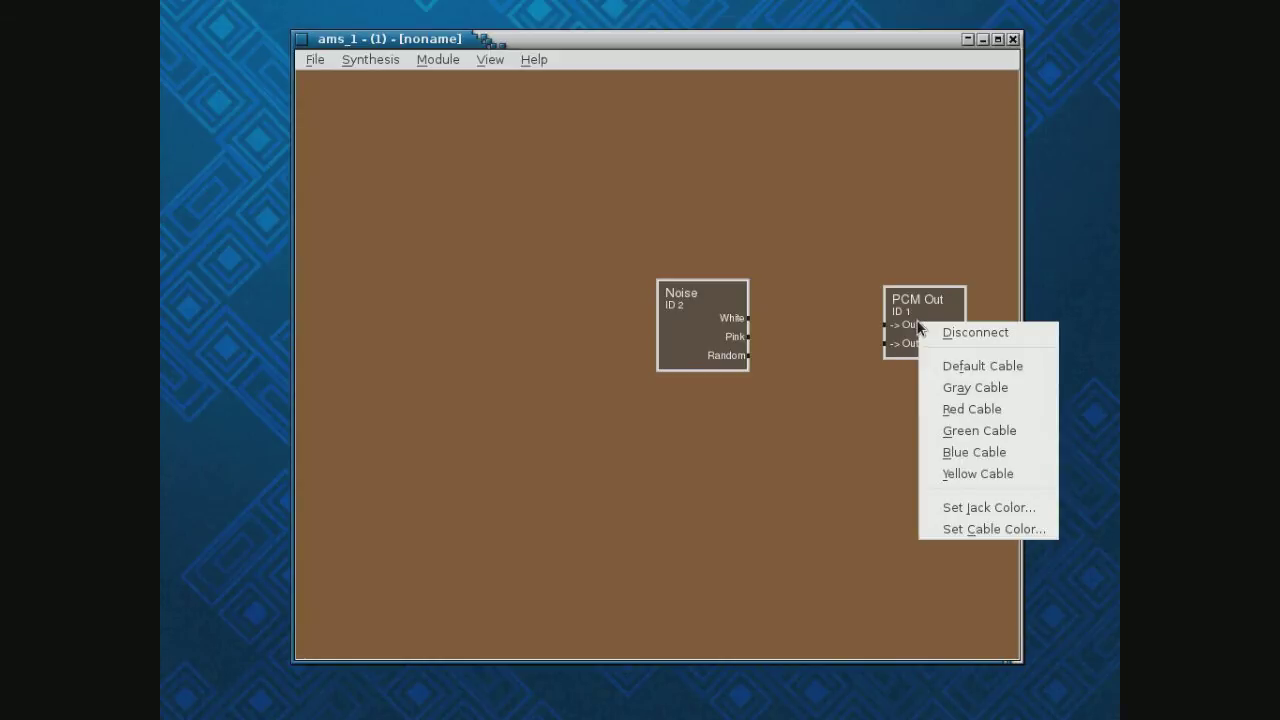
click(847, 451)
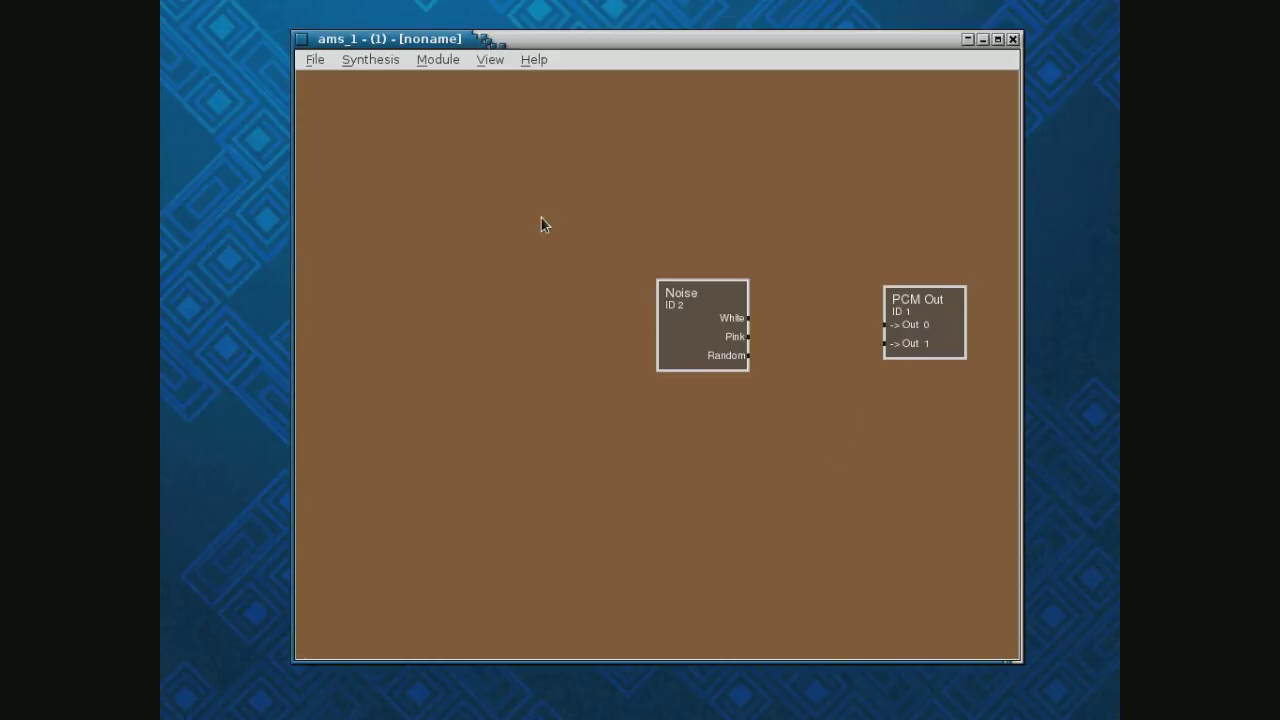
click(489, 60)
Open the Control Center over the canvas and expand the PCM Out parameters
click(500, 82)
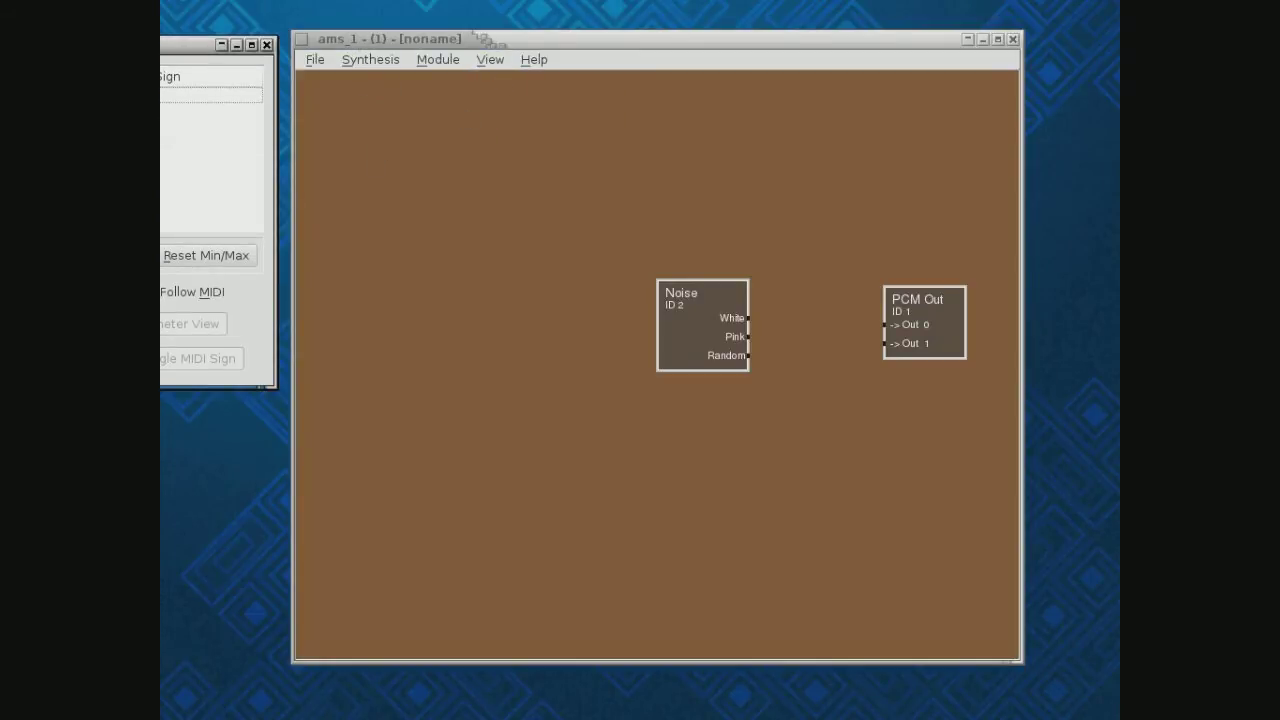
drag(64, 46, 401, 106)
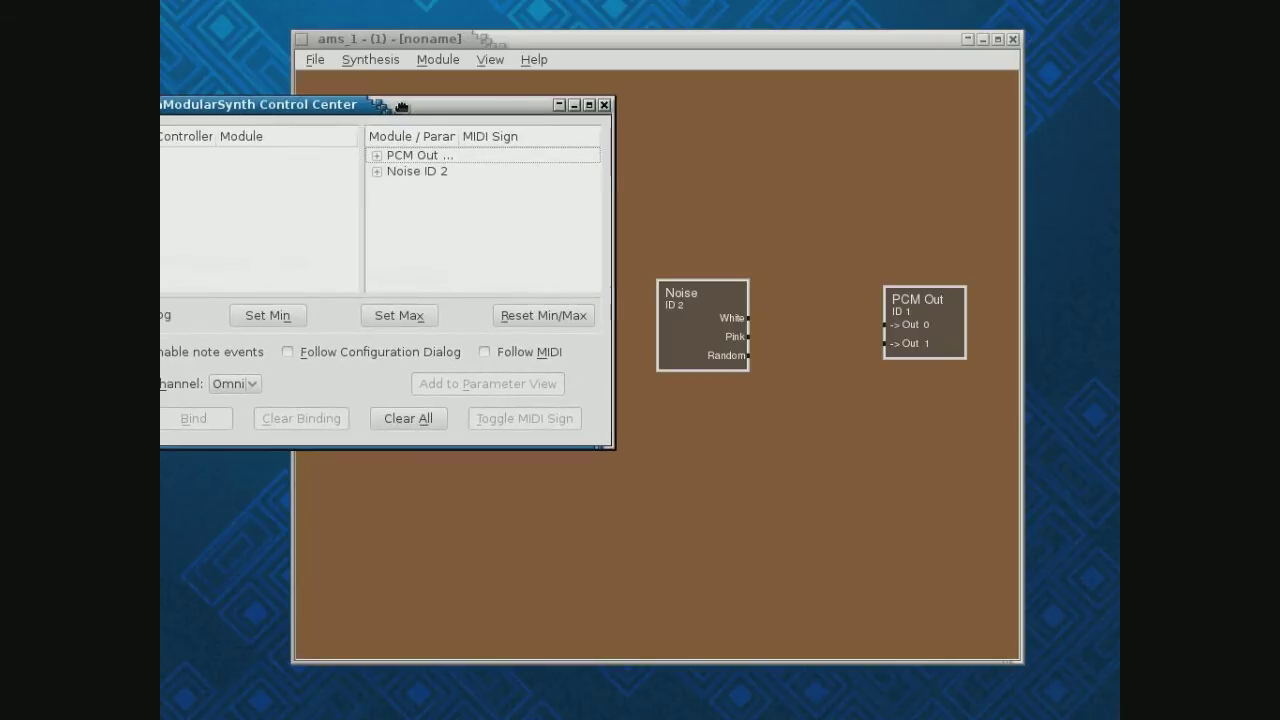
click(377, 157)
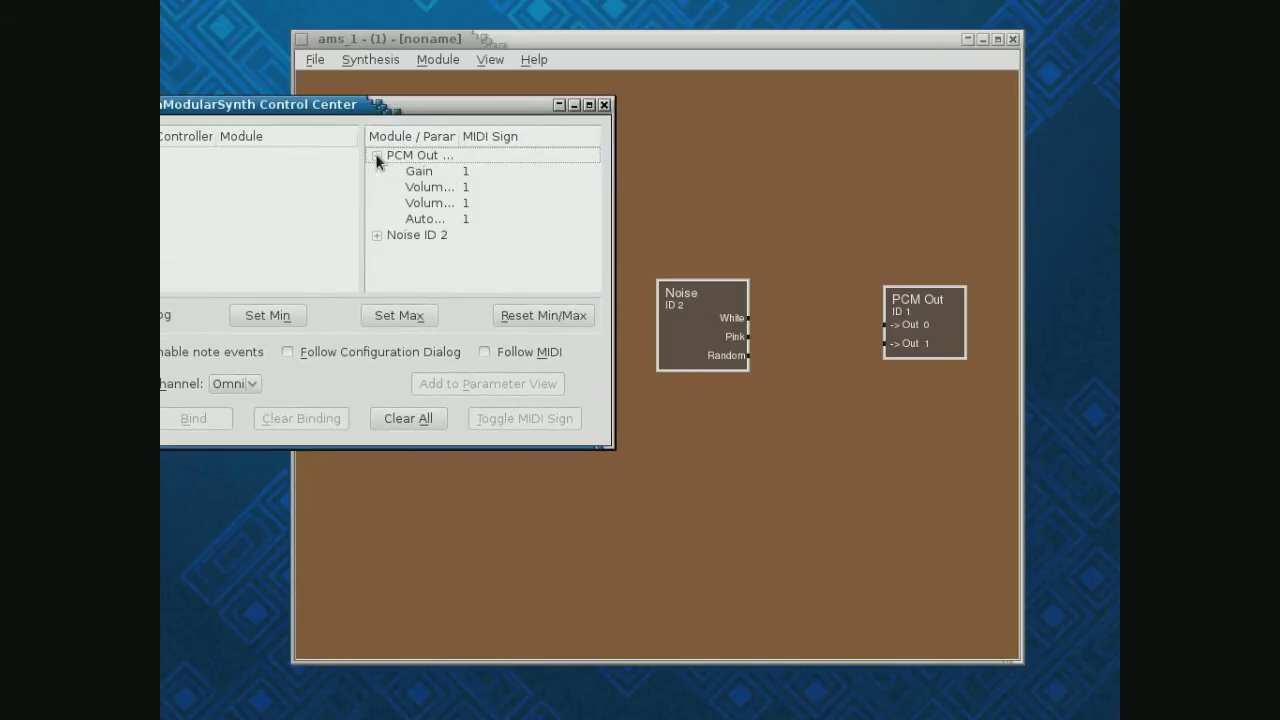
click(376, 235)
click(377, 156)
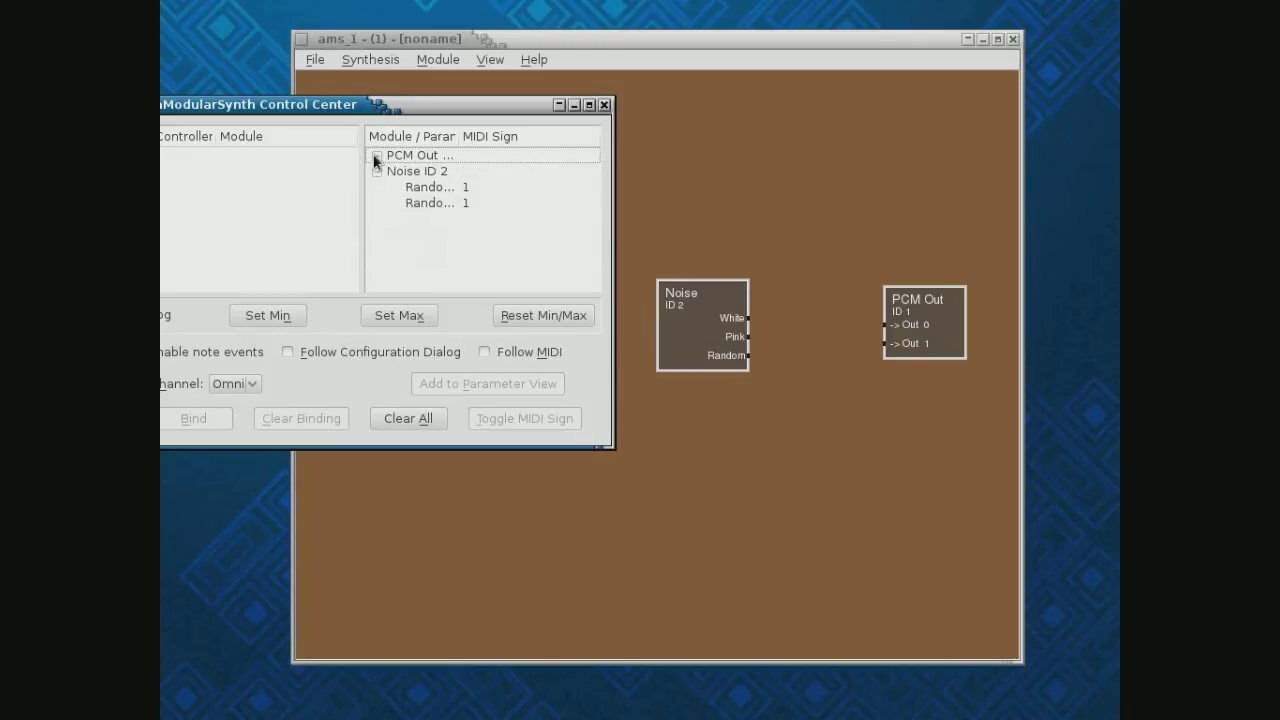
click(377, 171)
click(377, 155)
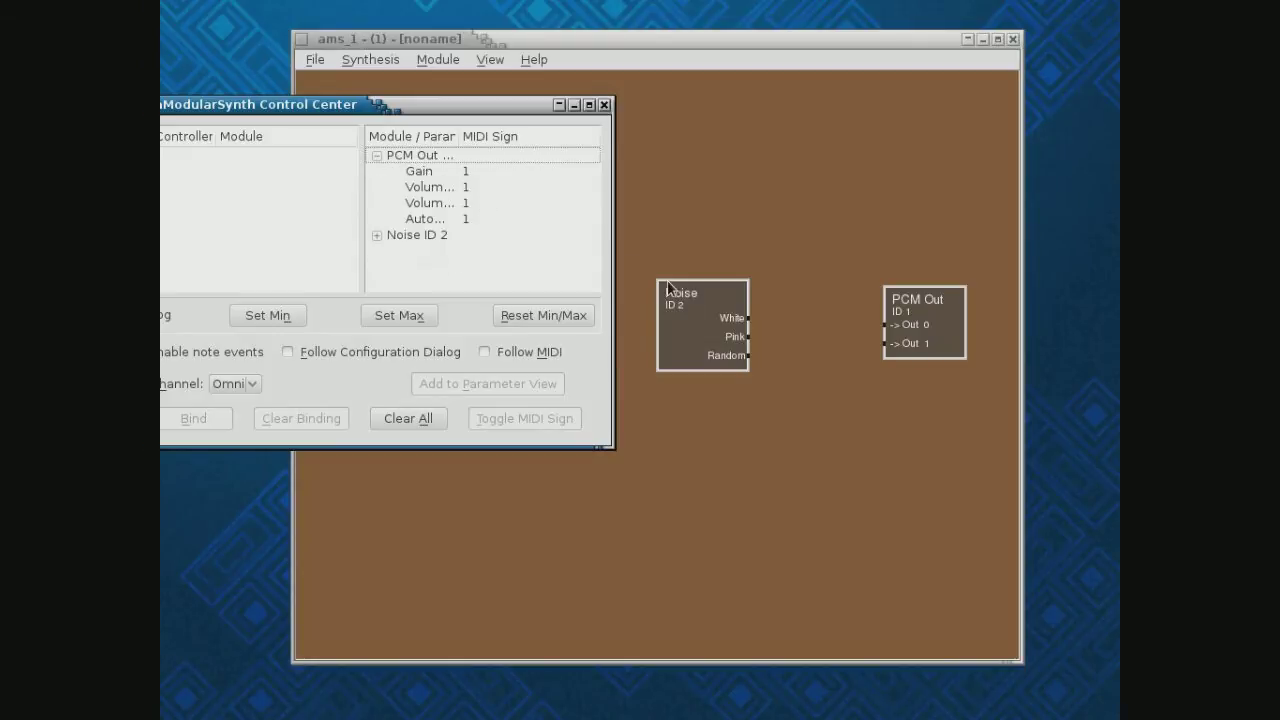
Reconnect Noise White to PCM Out Out 0 and Pink to Out 1
click(749, 318)
click(885, 325)
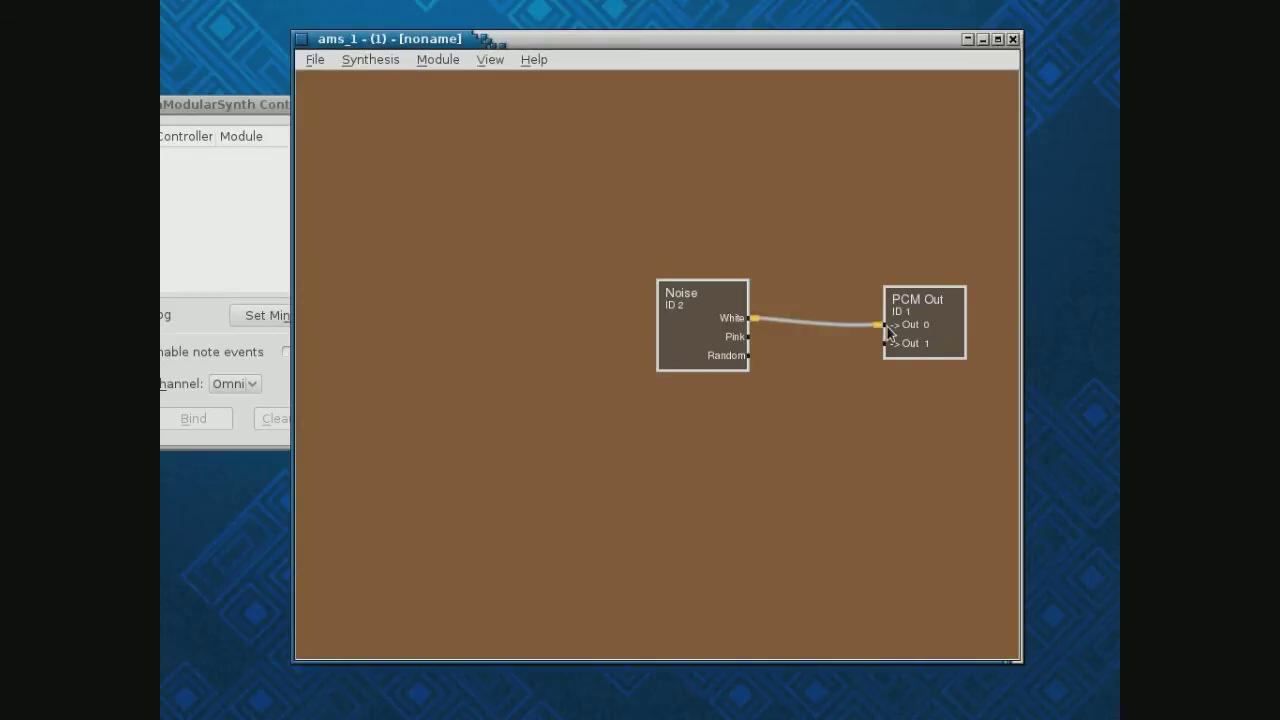
click(749, 337)
click(885, 343)
Select PCM Out's Gain and lower it to about 0.09
click(262, 106)
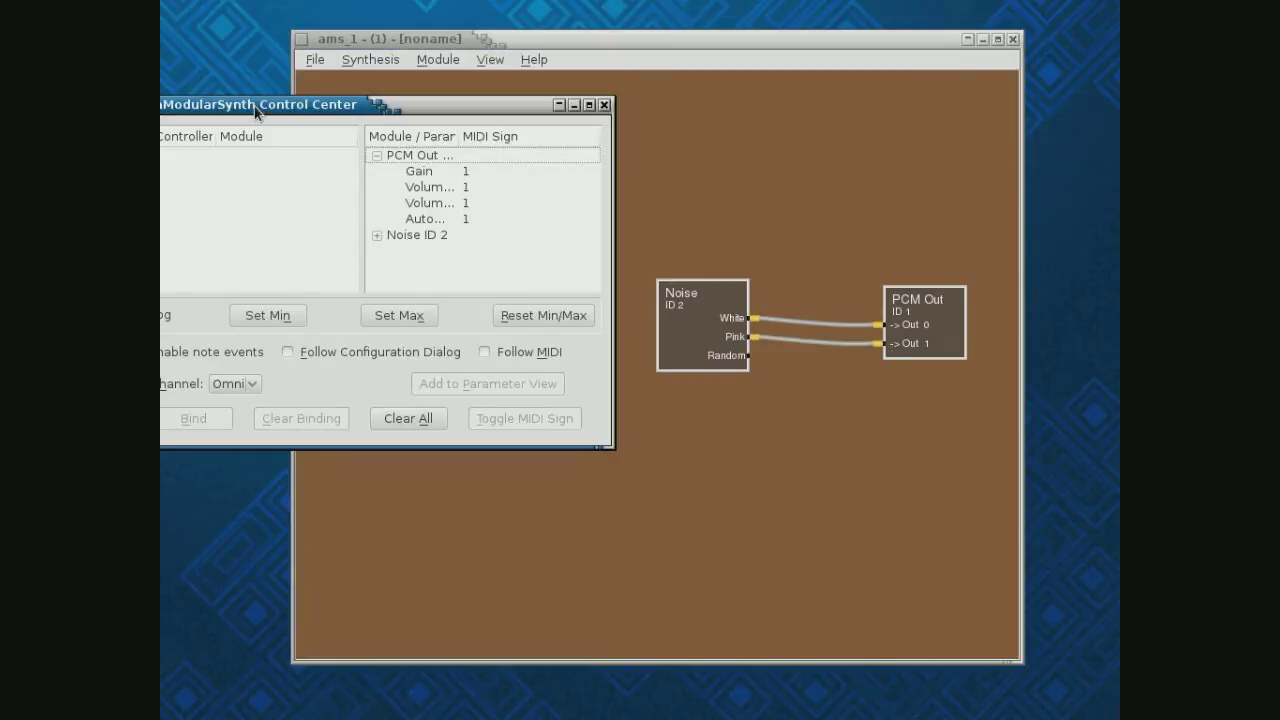
click(445, 170)
drag(361, 288, 180, 302)
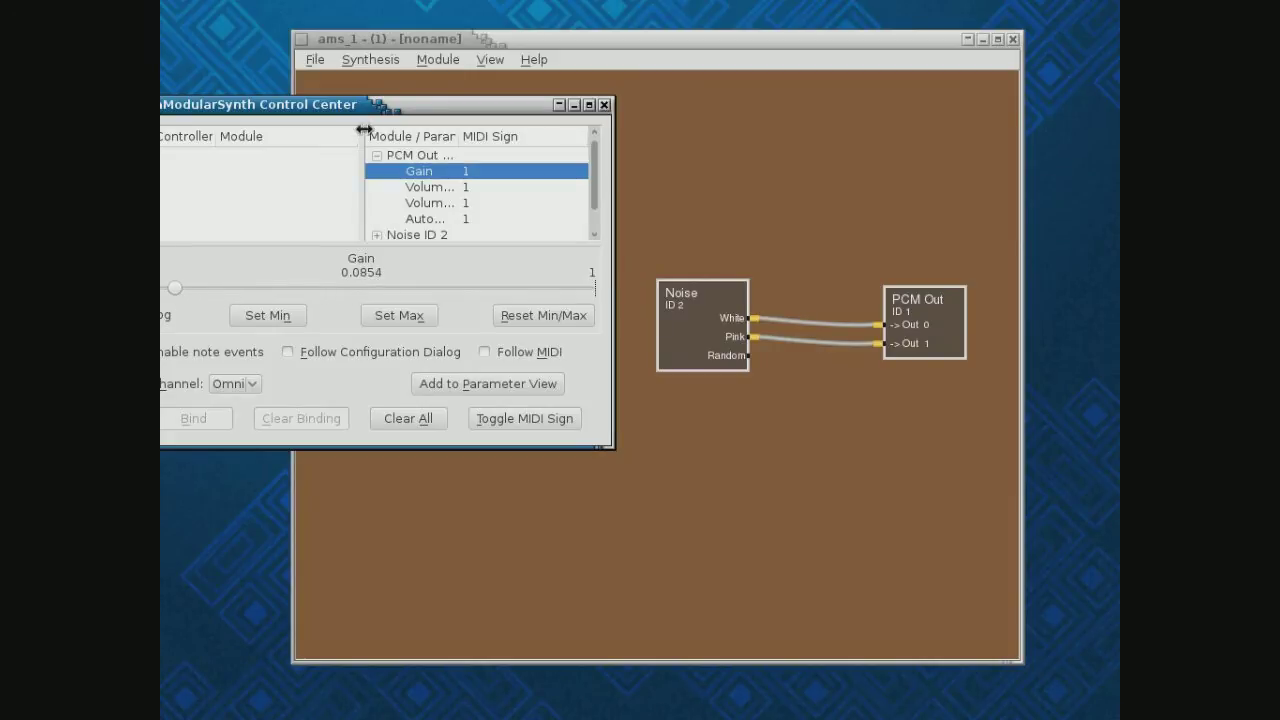
drag(354, 108, 431, 105)
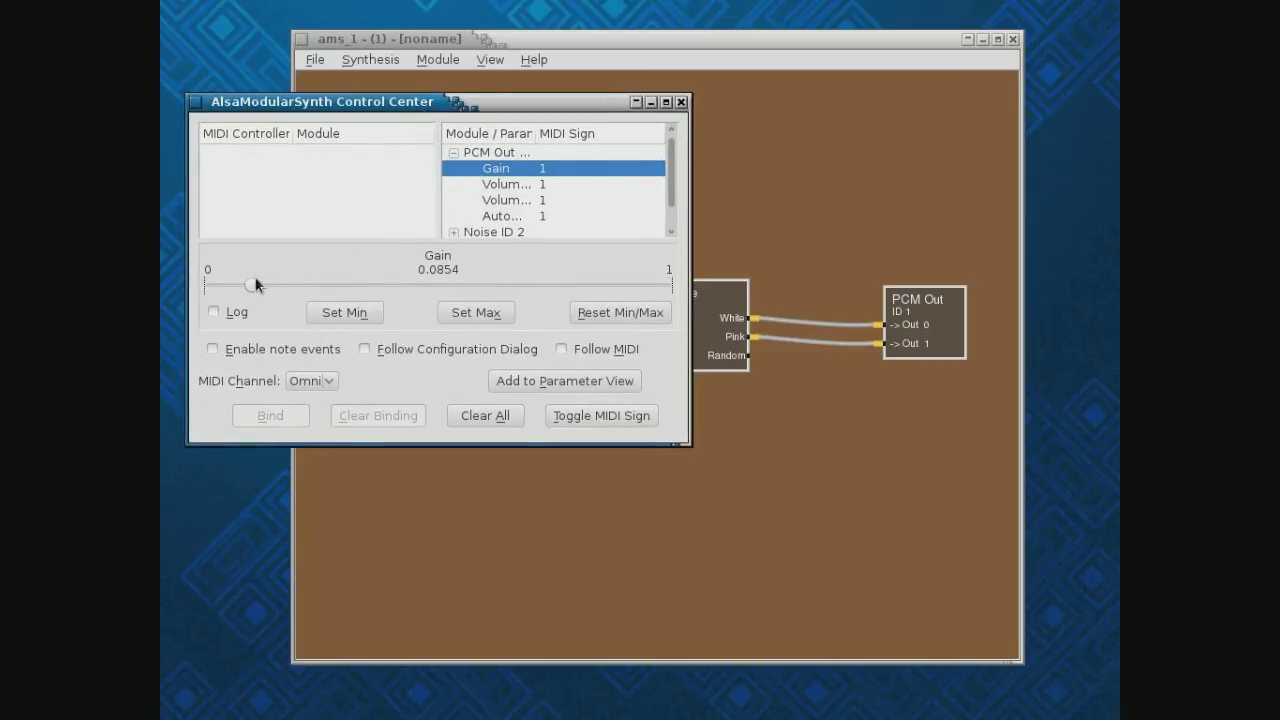
drag(251, 288, 236, 290)
mouse_move(234, 289)
mouse_down()
mouse_move(354, 289)
mouse_move(240, 289)
mouse_up()
right_click(930, 323)
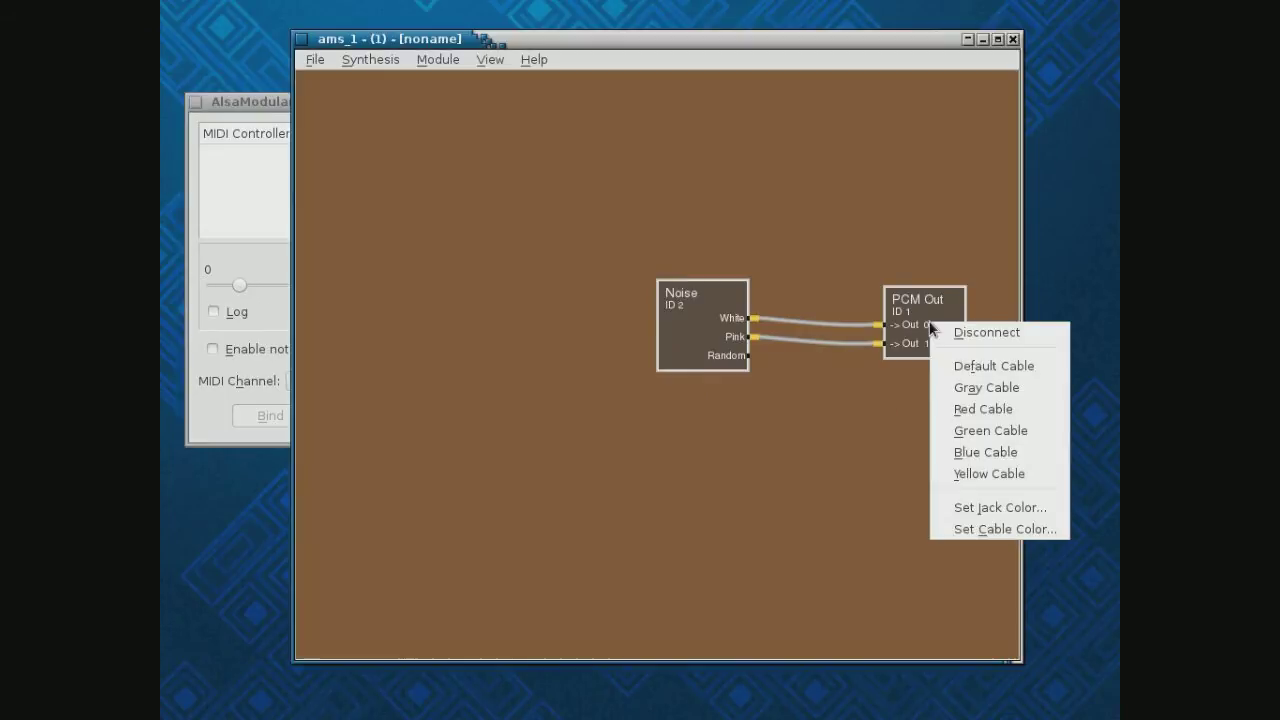
Set PCM Out Gain to 0.0647 in its parameter window, close it, and move the Control Center aside
click(963, 311)
right_click(957, 307)
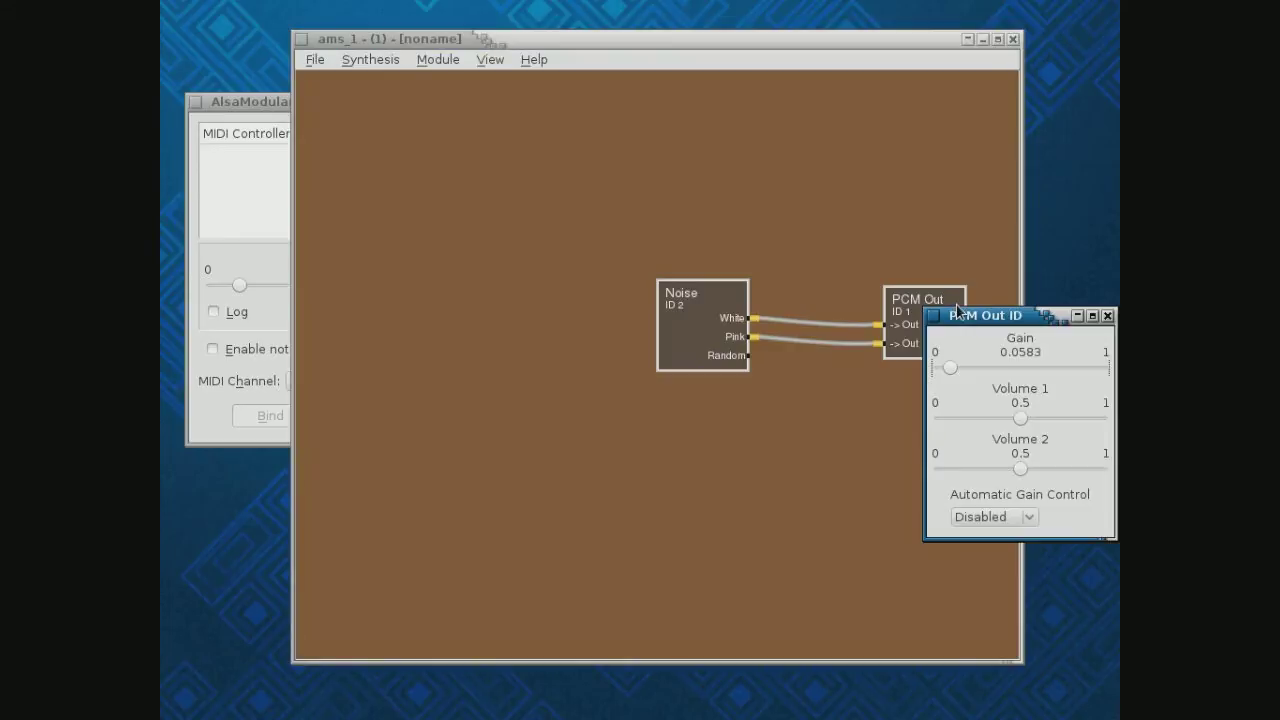
drag(1003, 320, 873, 423)
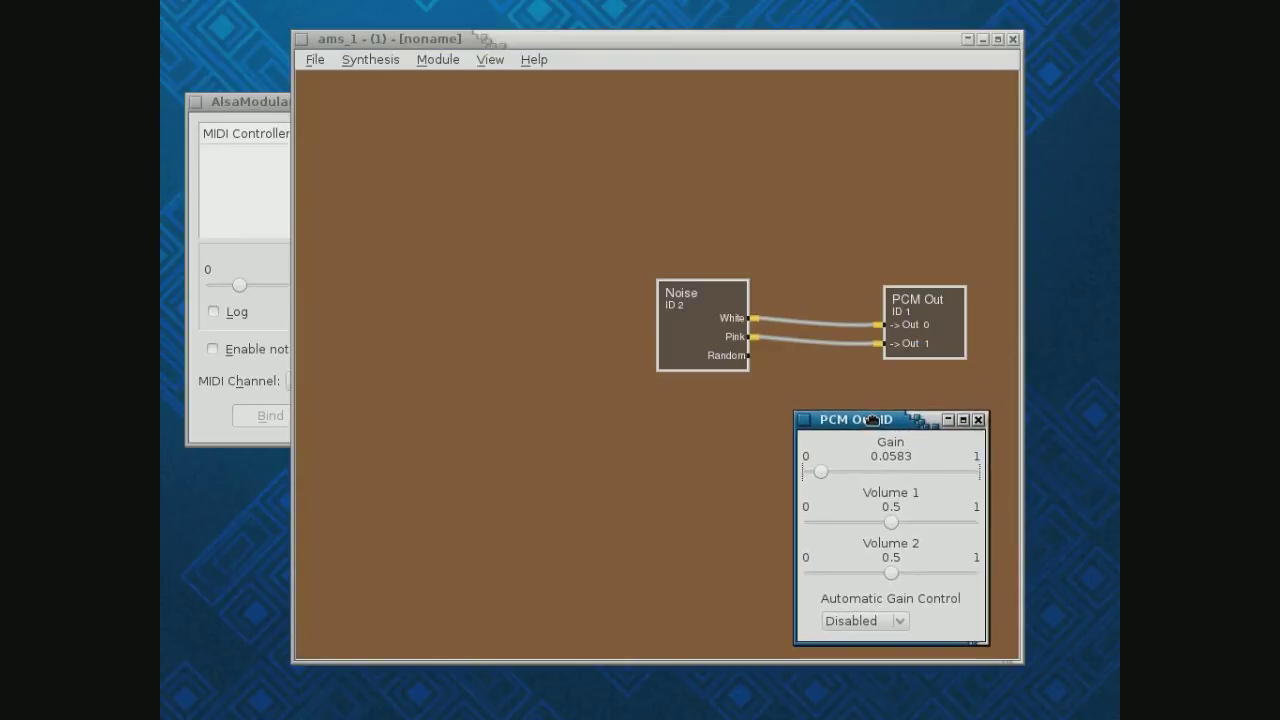
click(263, 109)
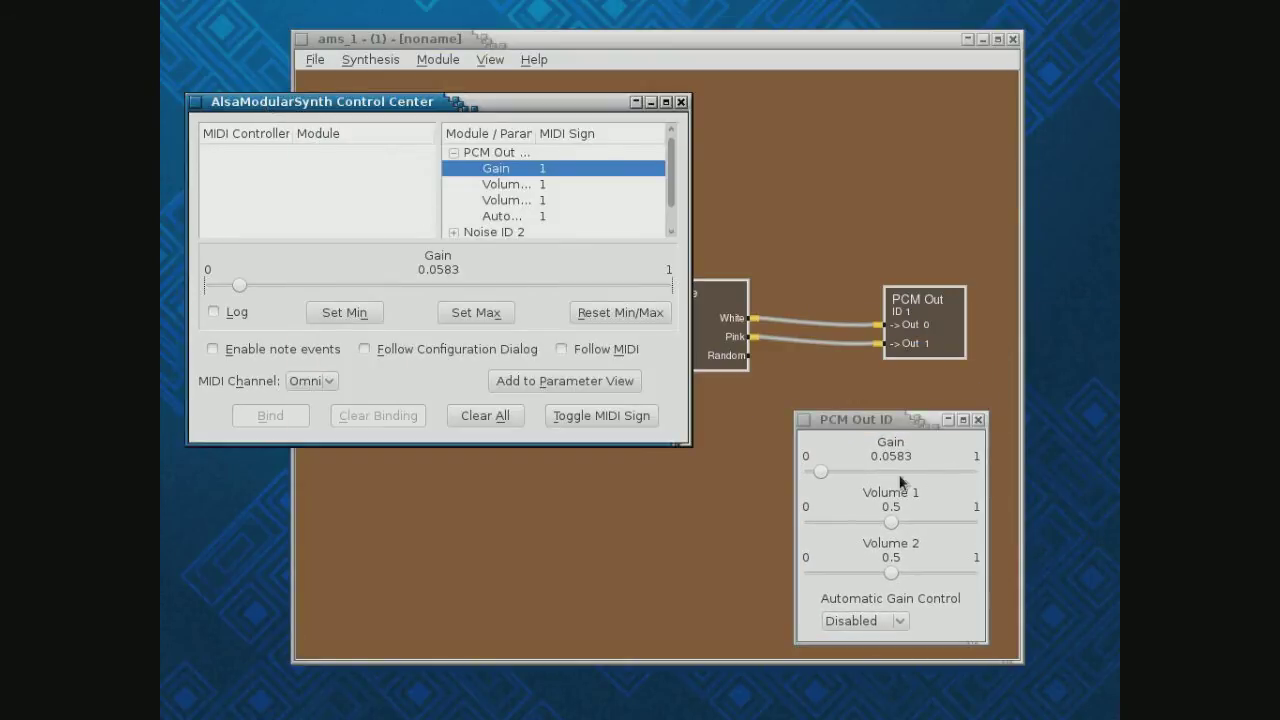
mouse_move(819, 476)
mouse_down()
mouse_move(857, 476)
mouse_move(822, 480)
mouse_up()
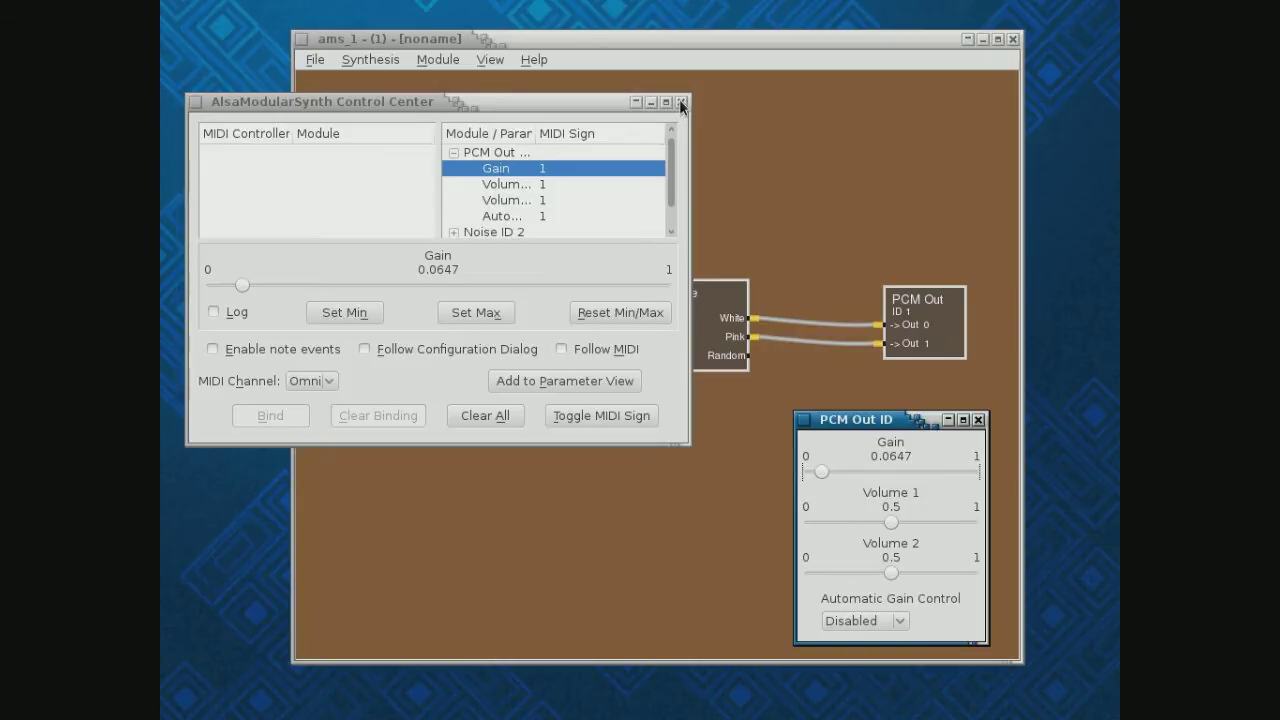
click(978, 420)
drag(552, 101, 406, 135)
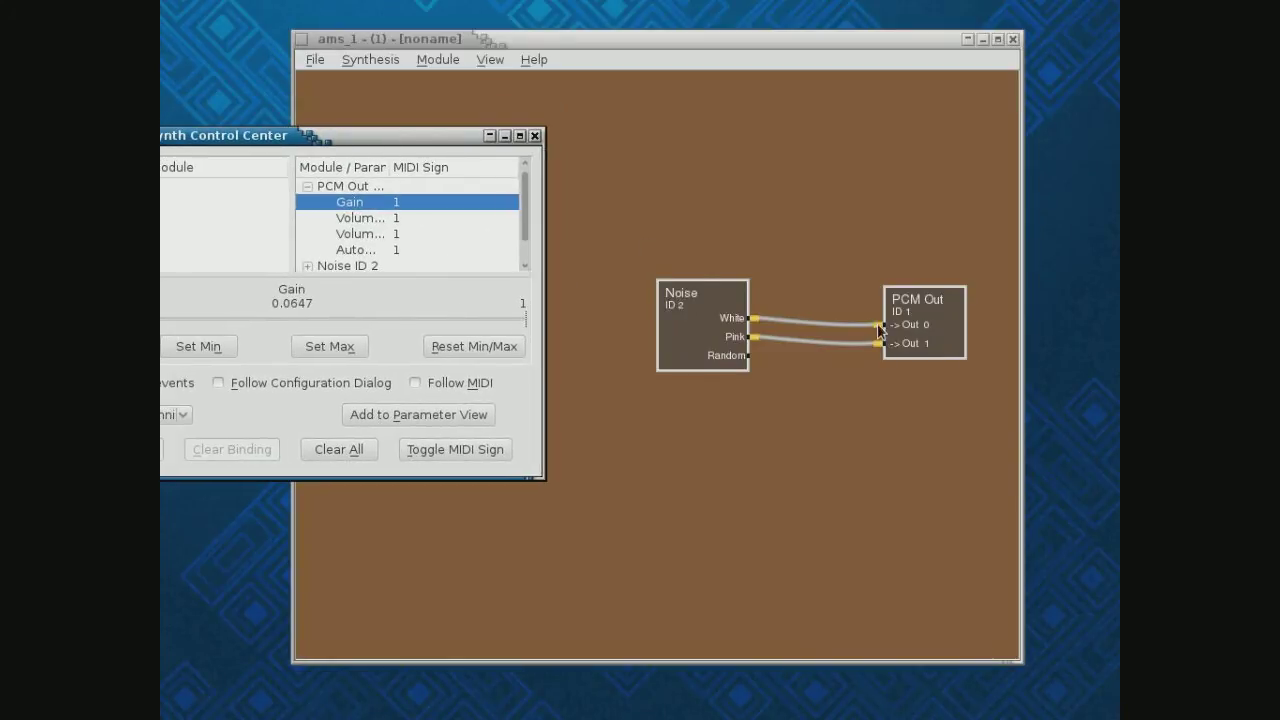
Disconnect both Noise cables from PCM Out and delete the Noise module
right_click(915, 326)
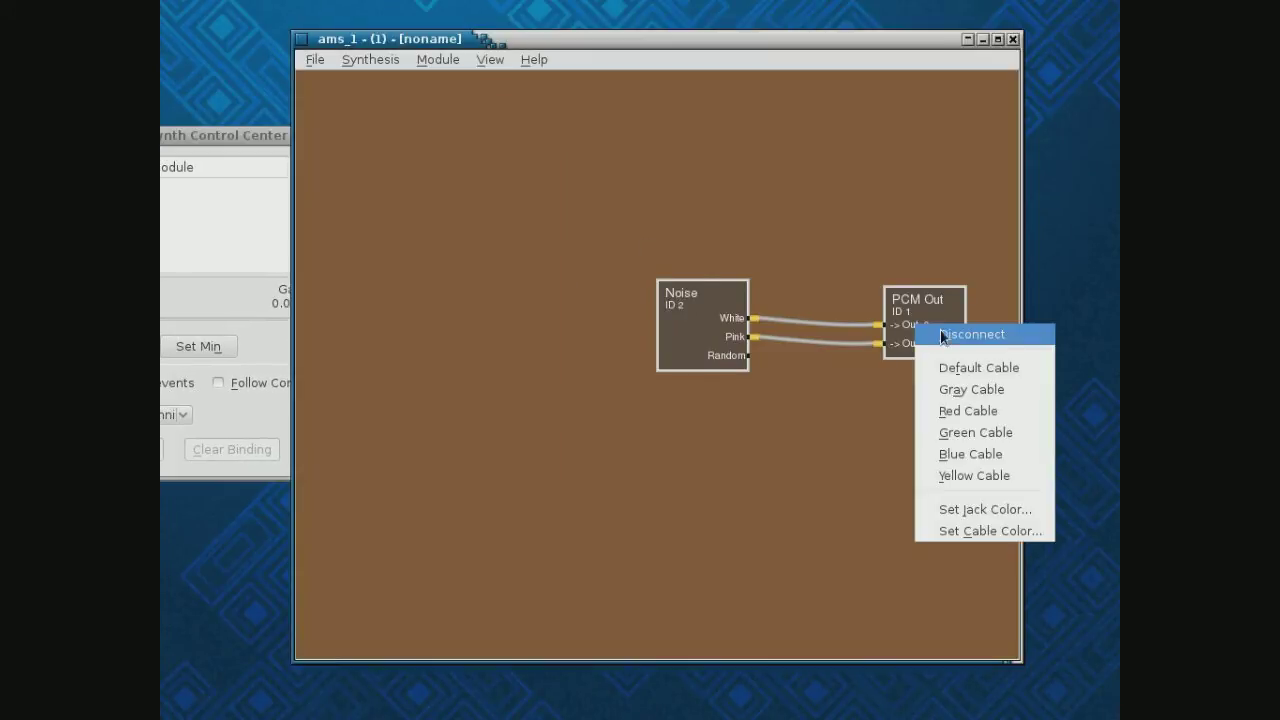
click(940, 338)
right_click(917, 350)
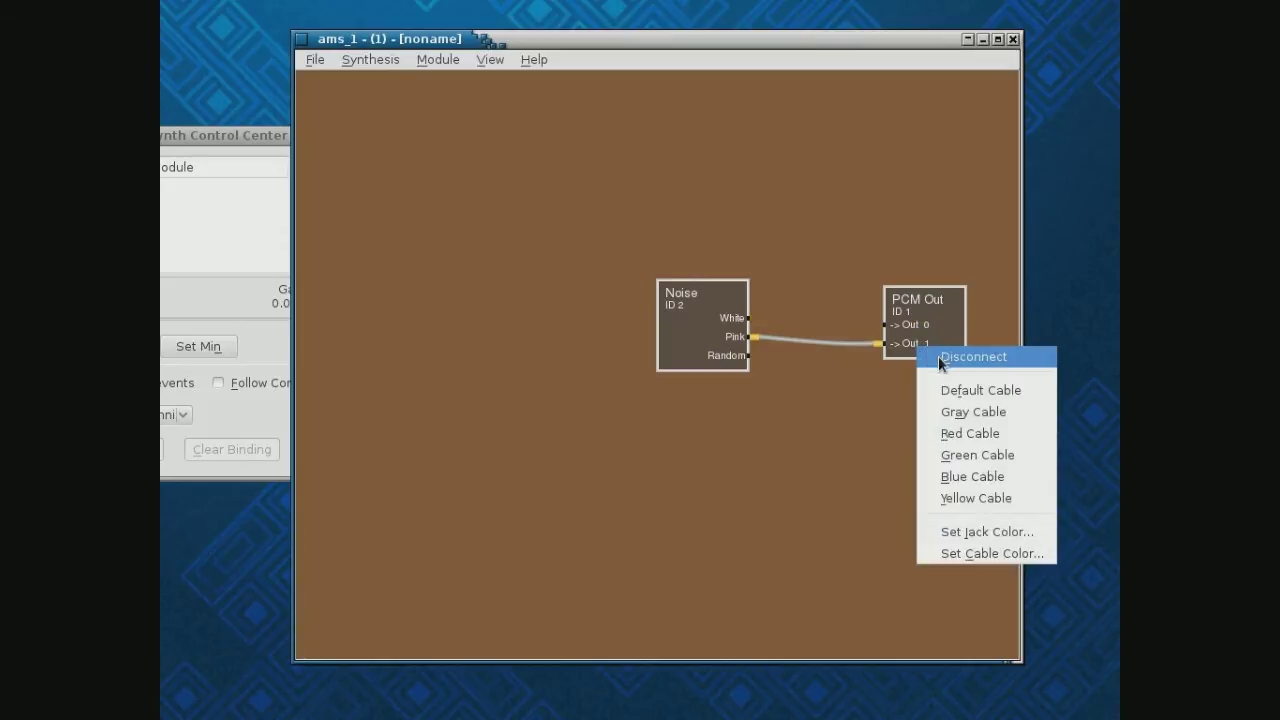
click(938, 358)
double_click(696, 328)
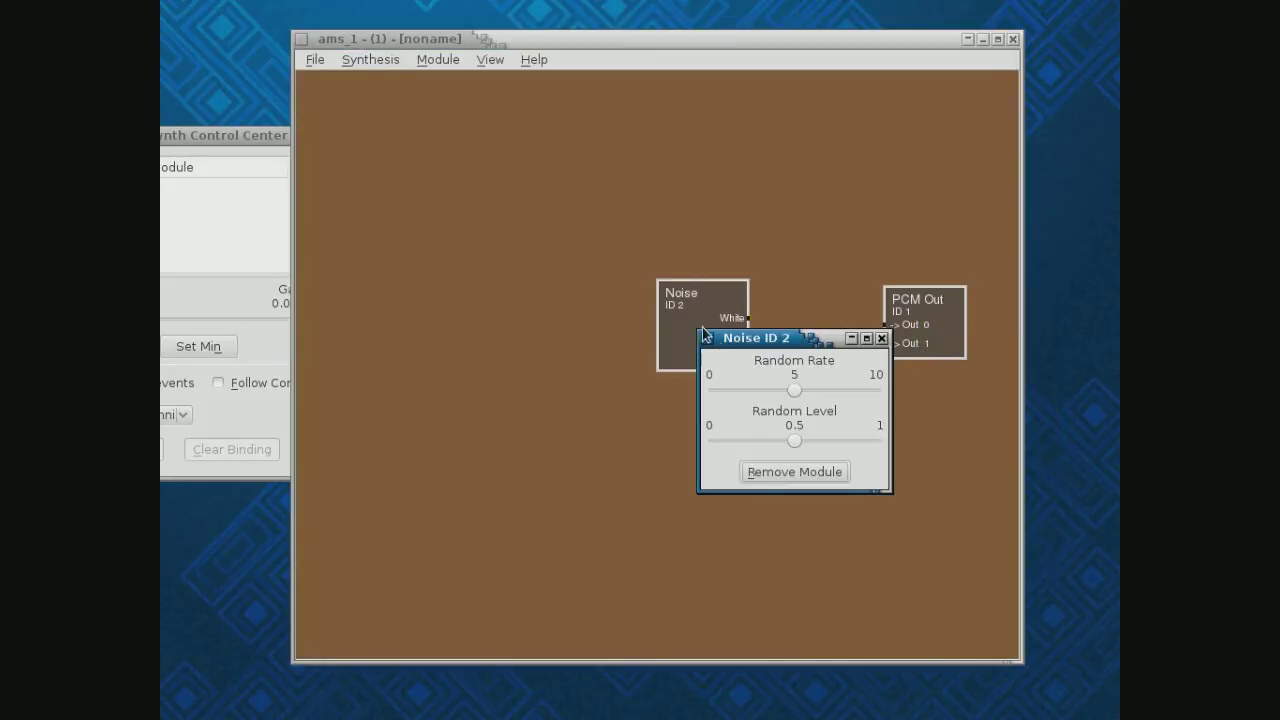
click(790, 472)
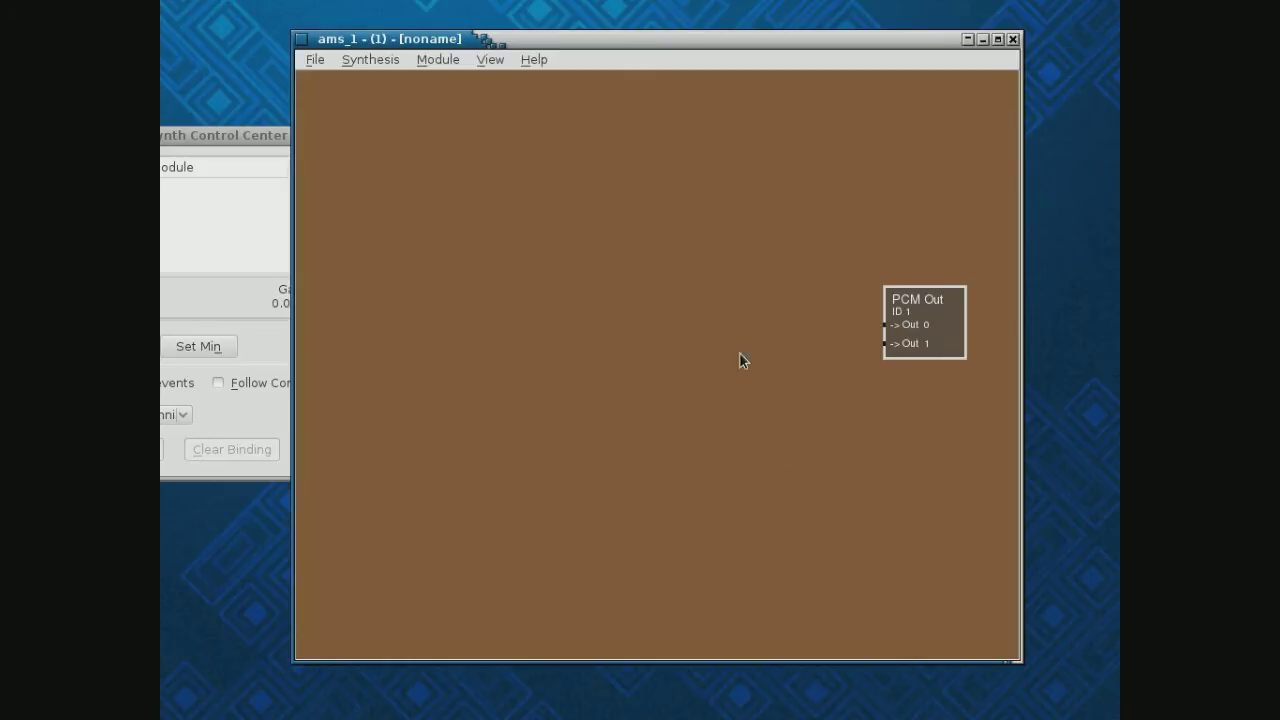
Add a VCO module (ID 3) and move it to the canvas centre
click(440, 60)
mouse_move(448, 80)
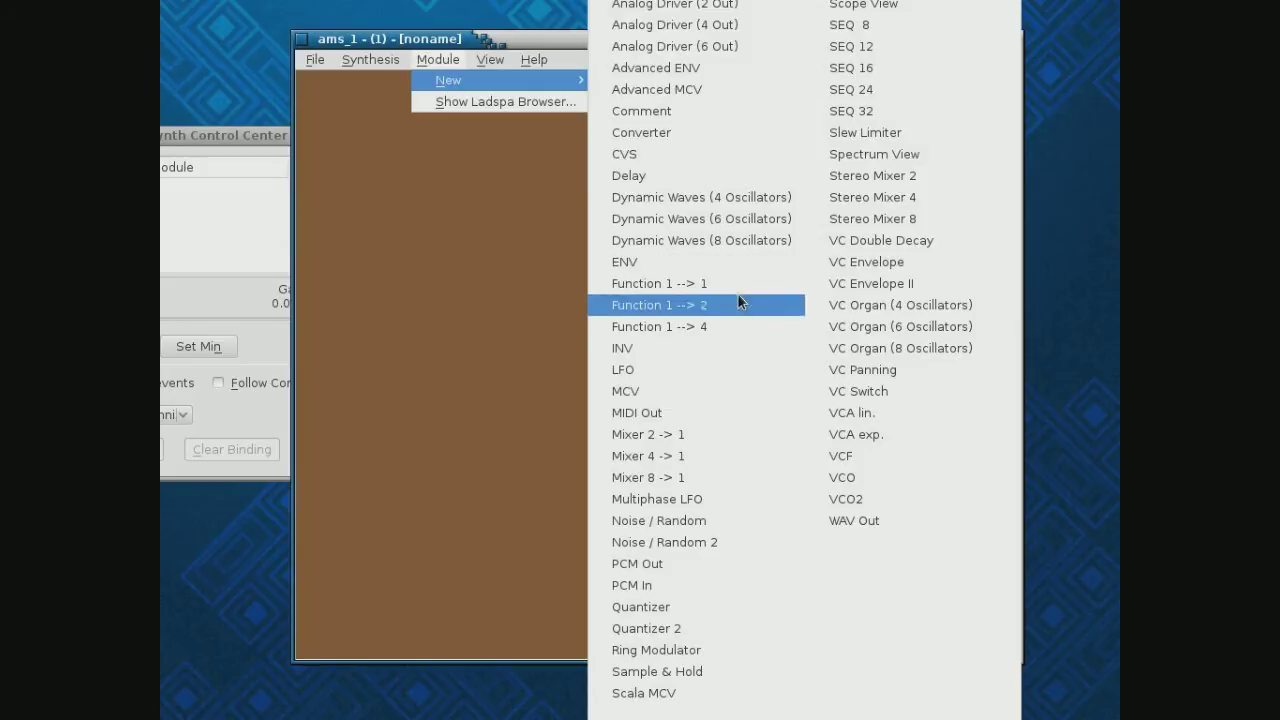
click(882, 477)
drag(351, 163, 686, 326)
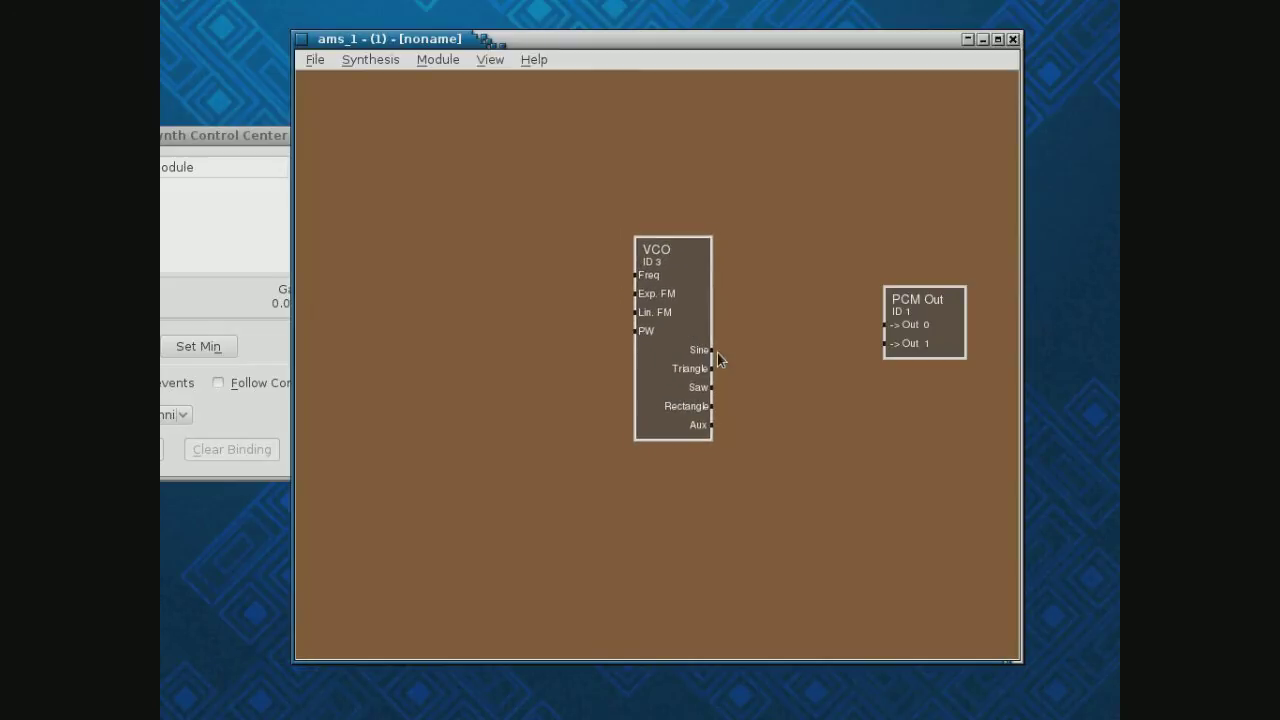
Wire VCO Sine to Out 0 and Saw to Out 1, raising PCM Out Gain to 0.667
click(711, 351)
click(905, 327)
drag(253, 146, 368, 172)
drag(213, 347, 482, 355)
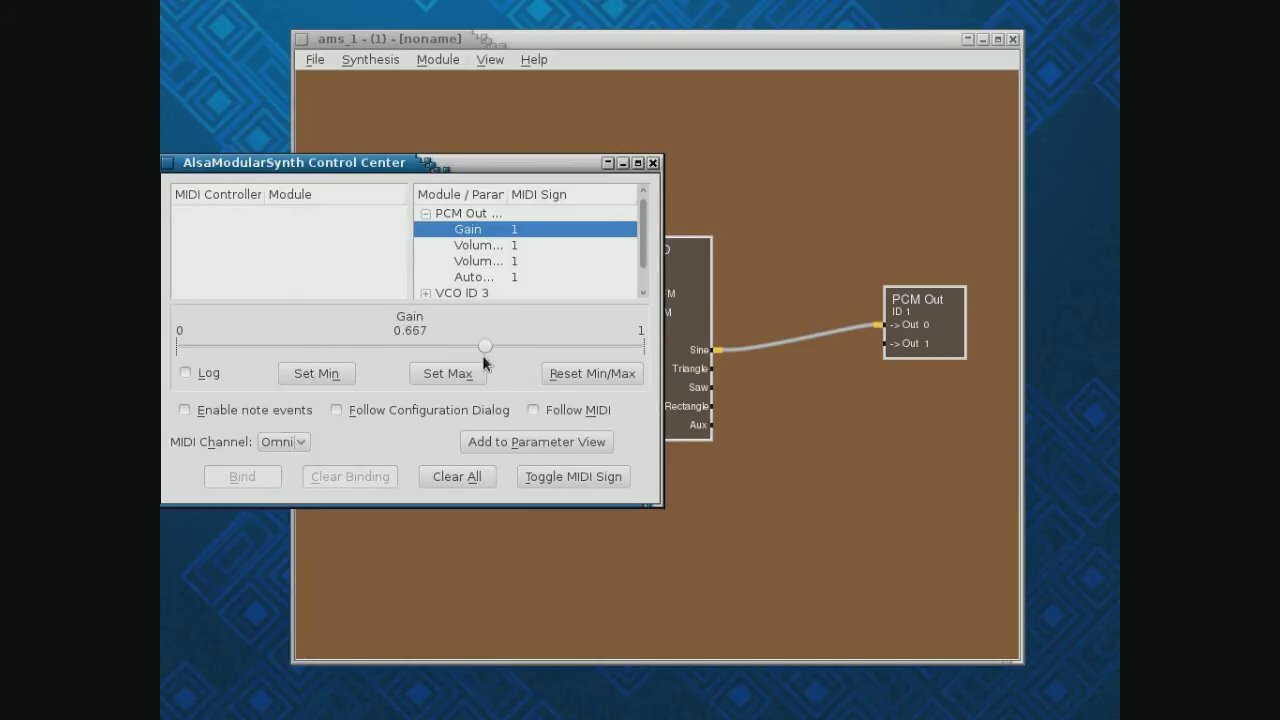
click(711, 388)
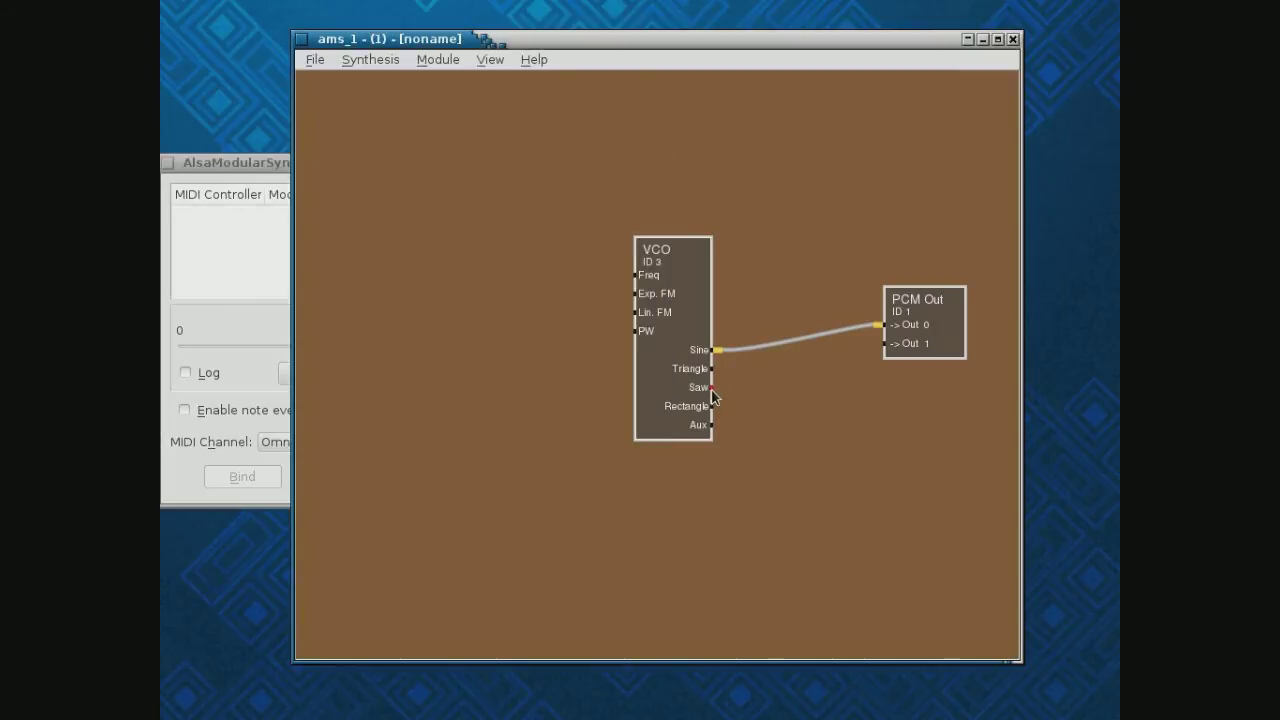
click(906, 344)
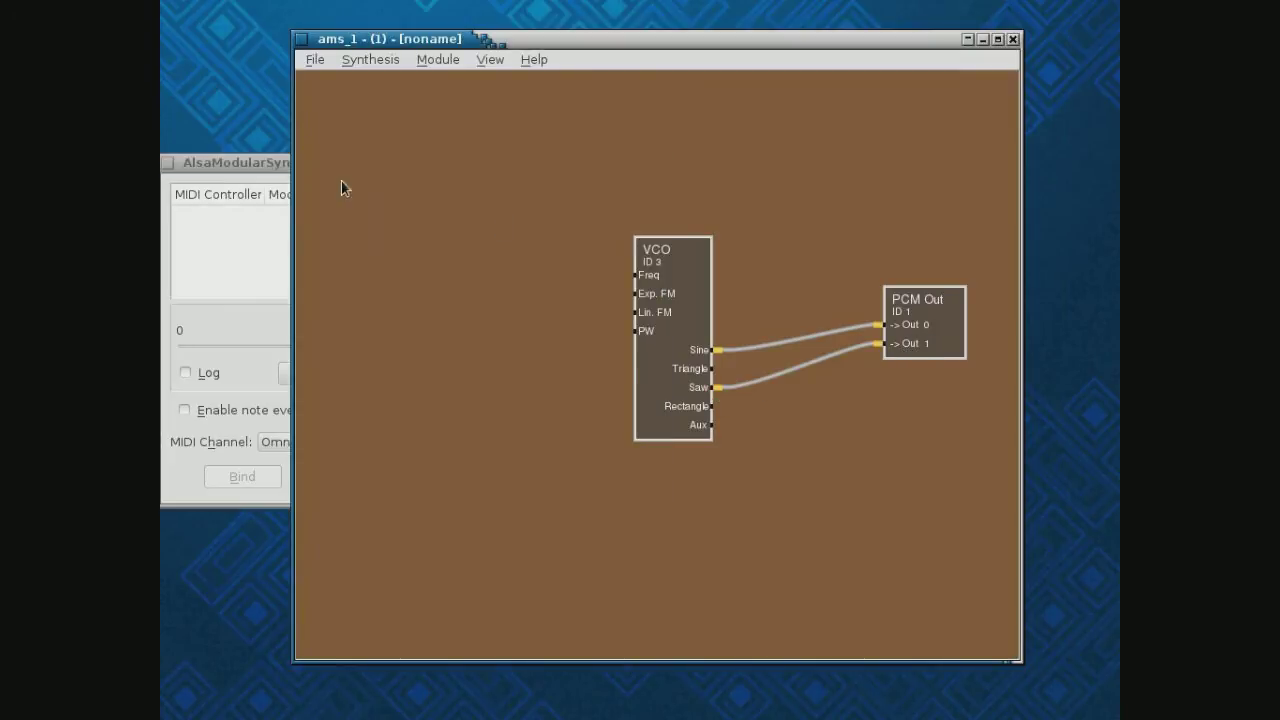
click(272, 166)
Drop PCM Out Gain to 0.0667 and shift the Control Center left to uncover the VCO
drag(485, 346, 220, 345)
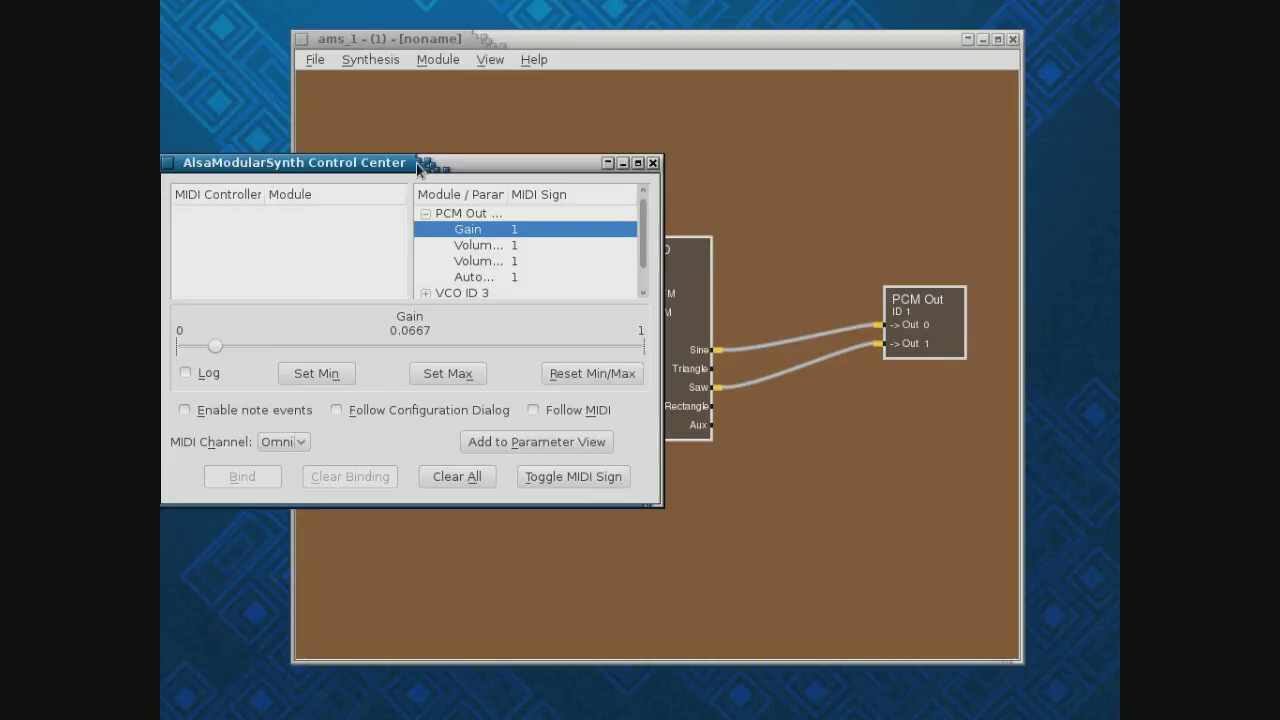
drag(425, 164, 309, 166)
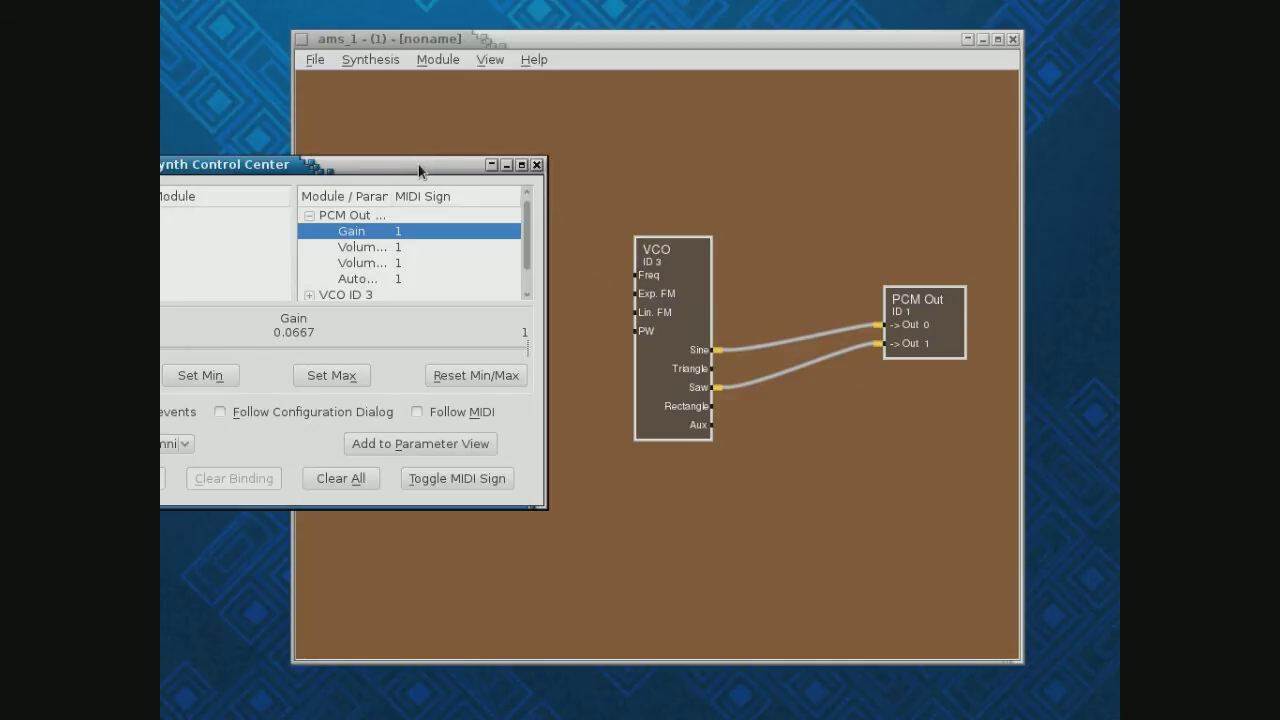
click(440, 59)
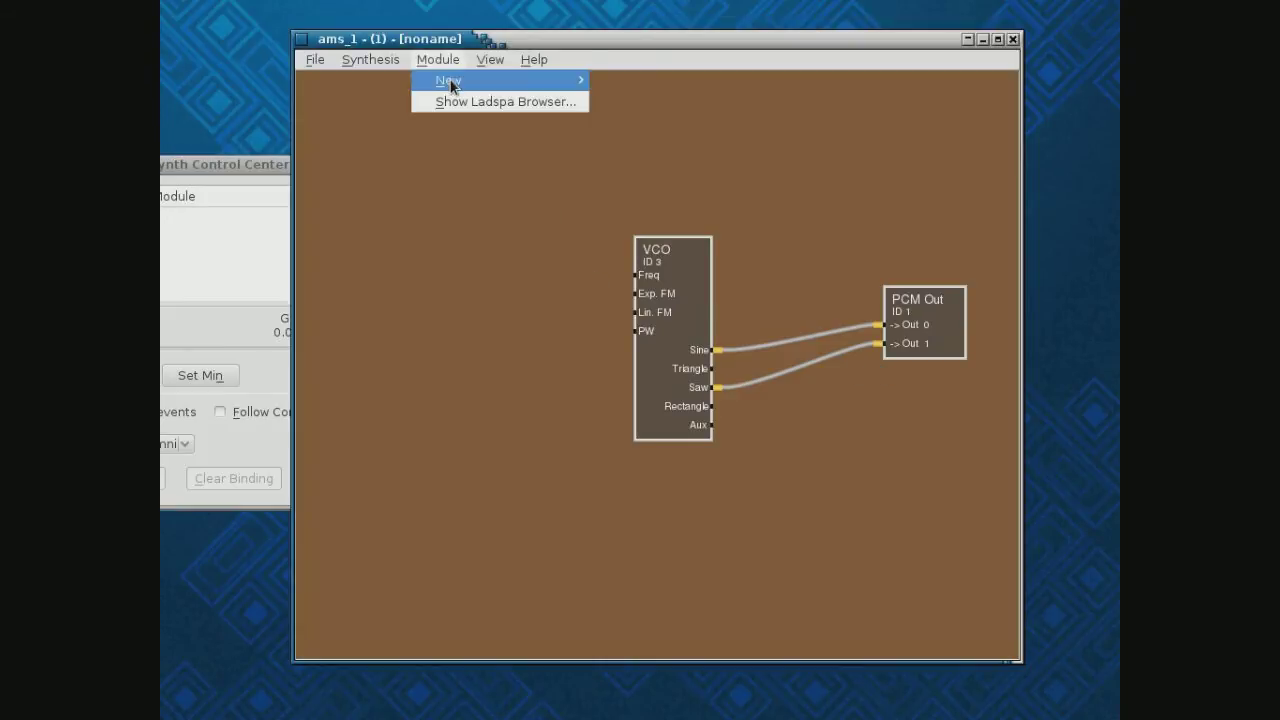
Add an MCV module (ID 4) left of the VCO and cable its Freq output to VCO Freq
mouse_move(450, 82)
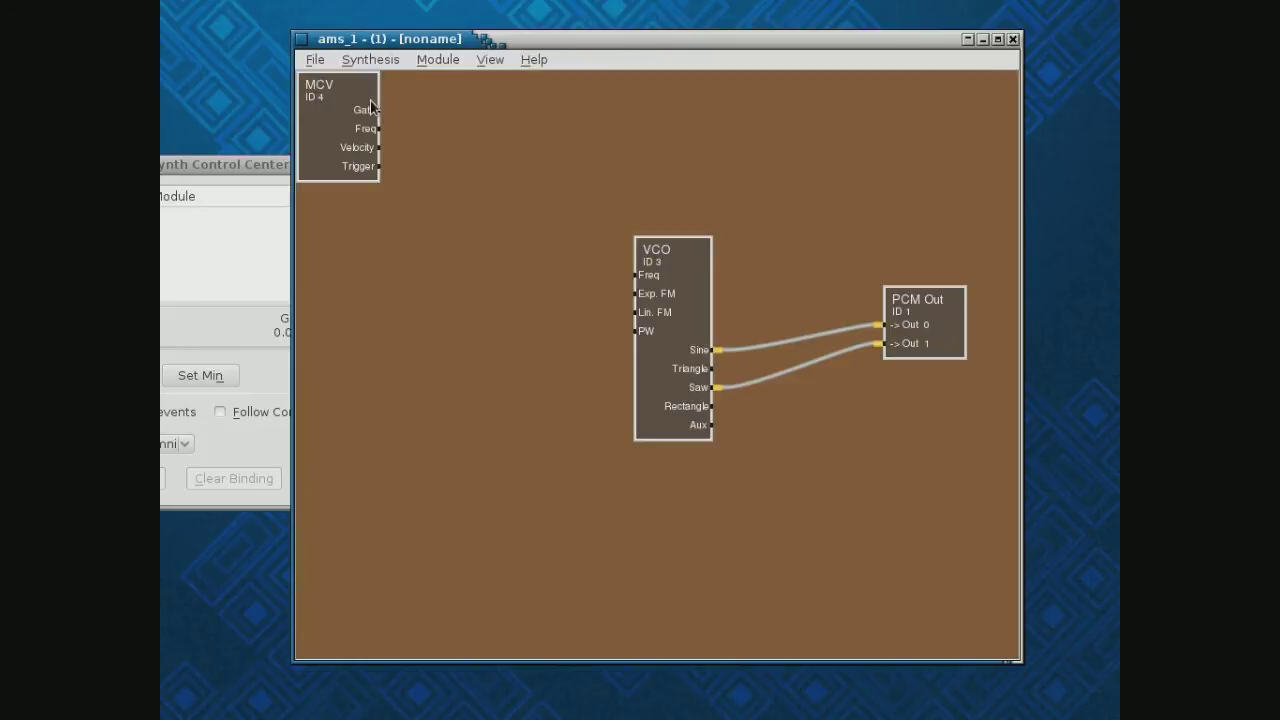
drag(333, 120, 435, 388)
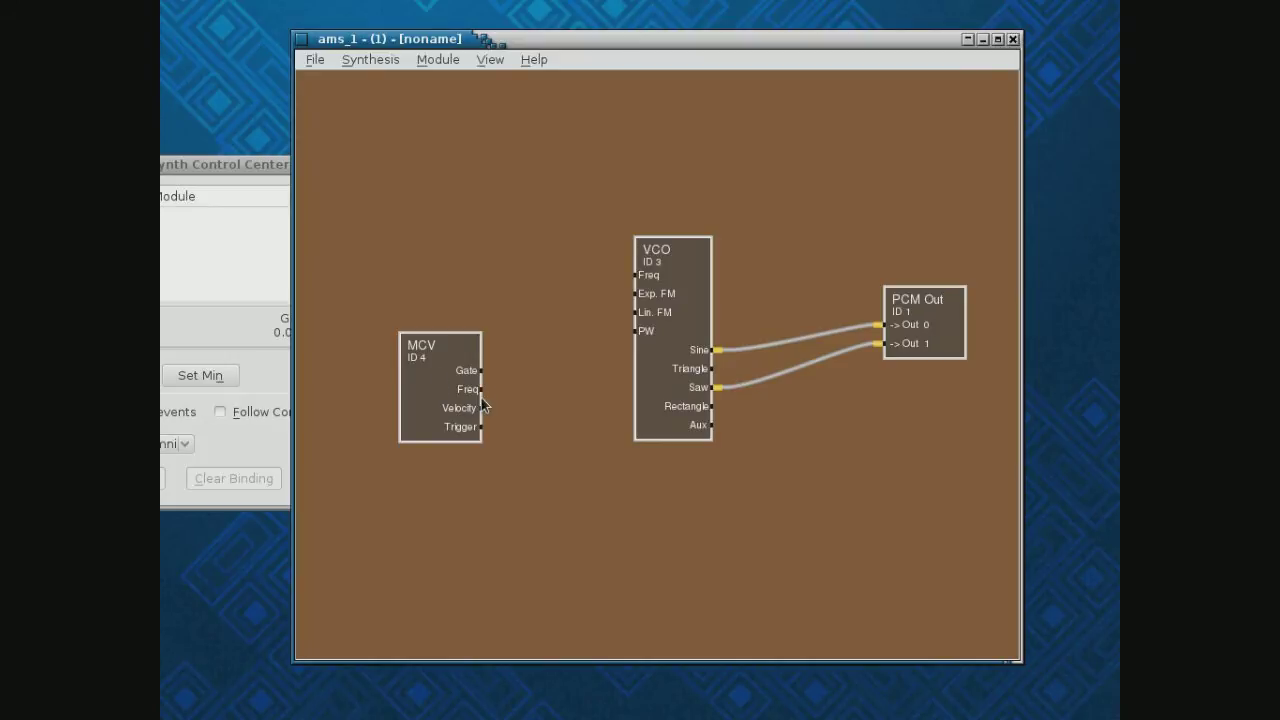
click(477, 391)
click(656, 280)
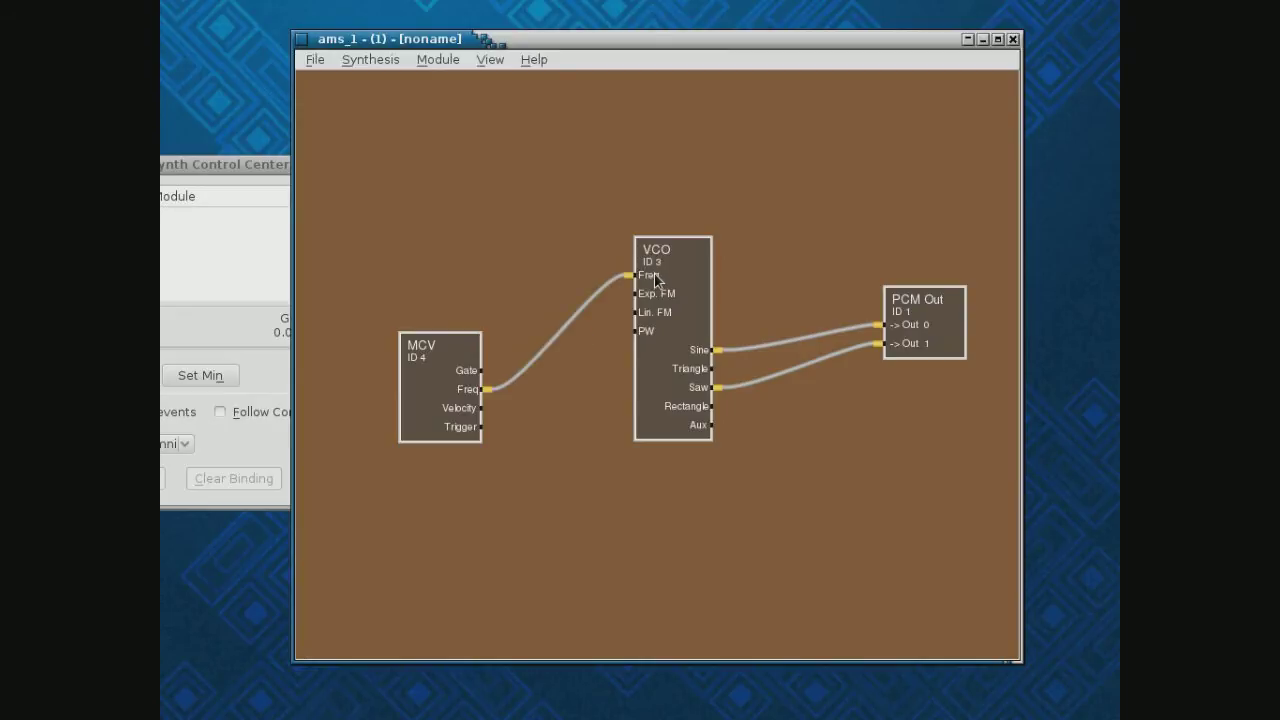
click(233, 164)
Set PCM Out Gain to 0.335, then switch to JACK's Connections window
drag(258, 166, 390, 130)
drag(231, 318, 372, 318)
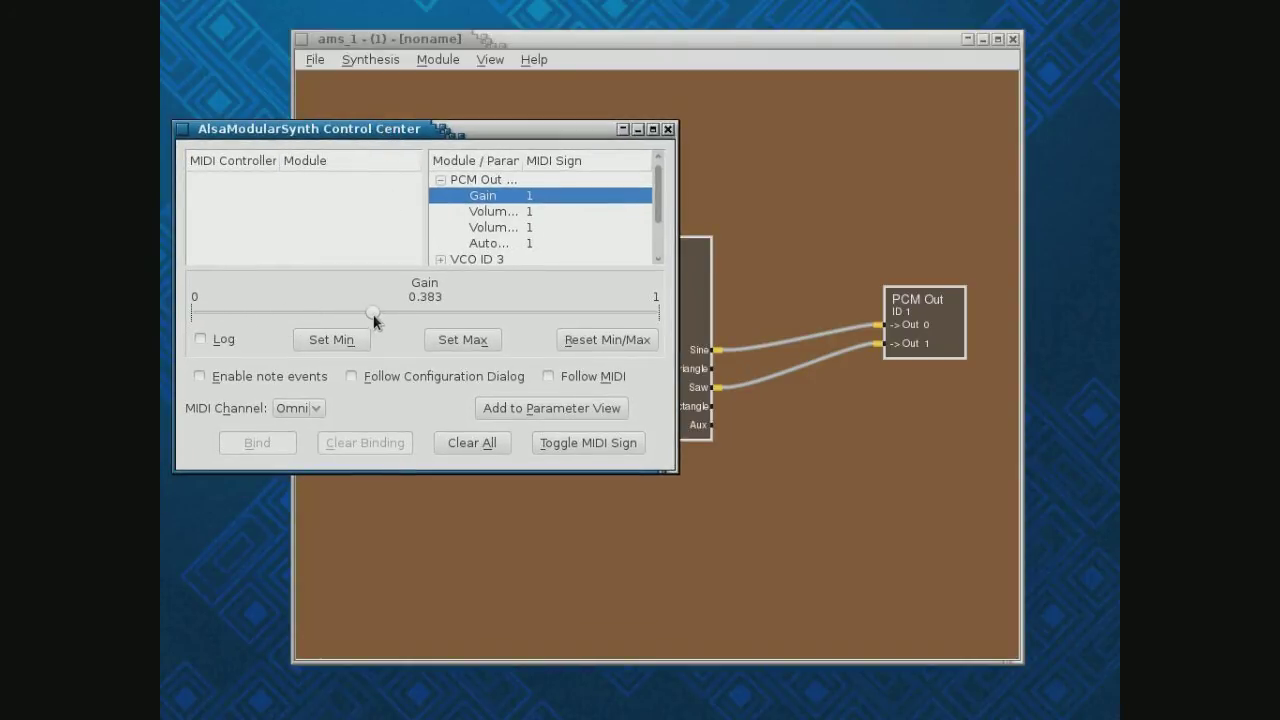
drag(372, 318, 351, 297)
mouse_move(511, 136)
mouse_down()
mouse_move(216, 242)
mouse_move(514, 141)
mouse_up()
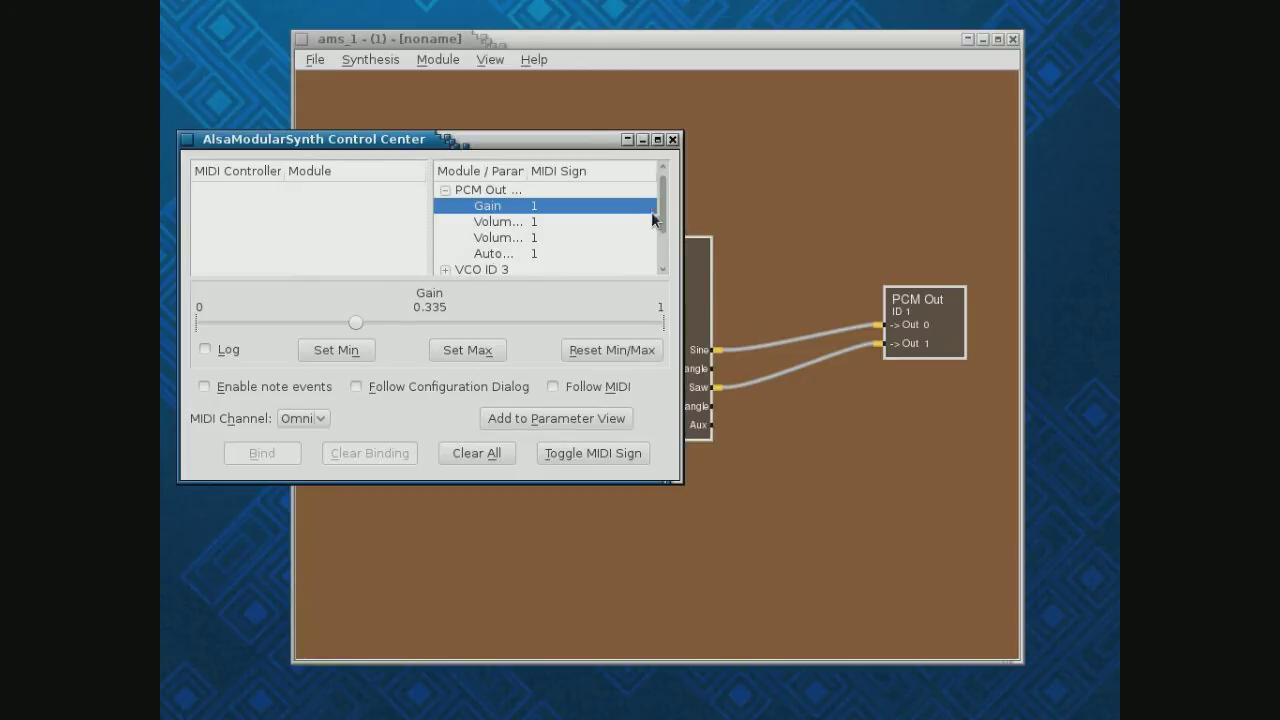
scroll(660, 220, down, 1)
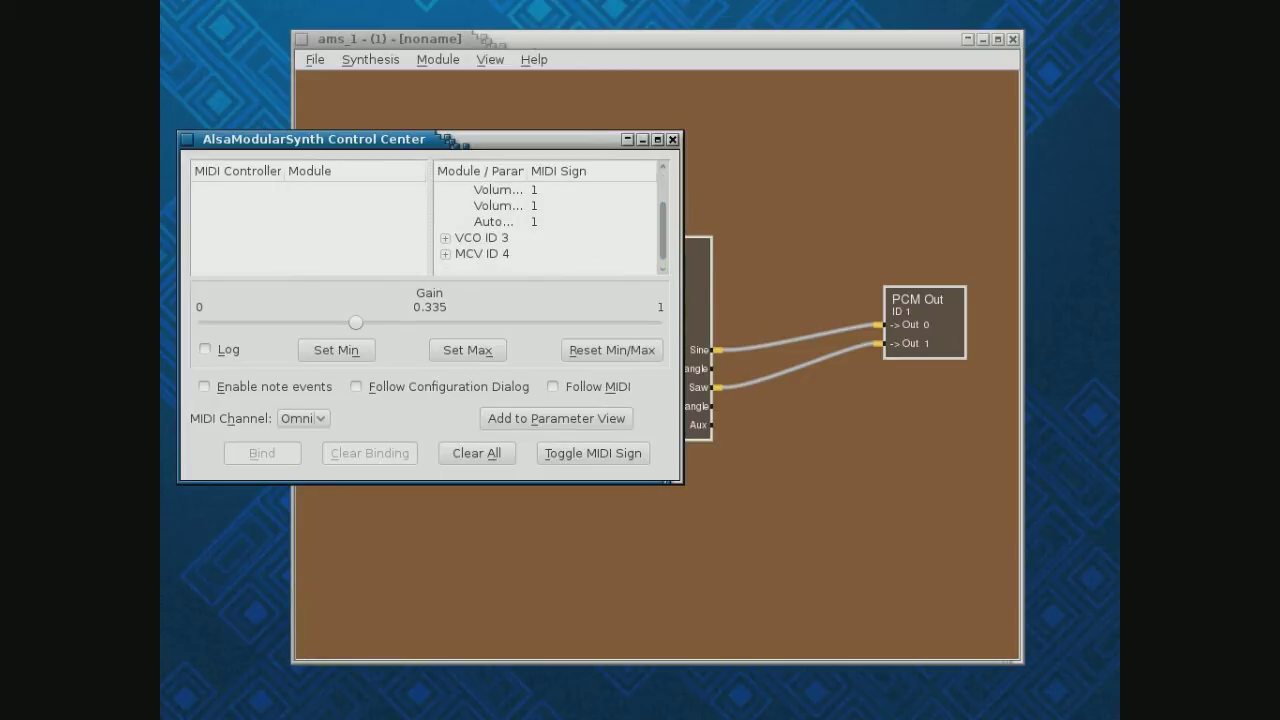
key(alt+Tab)
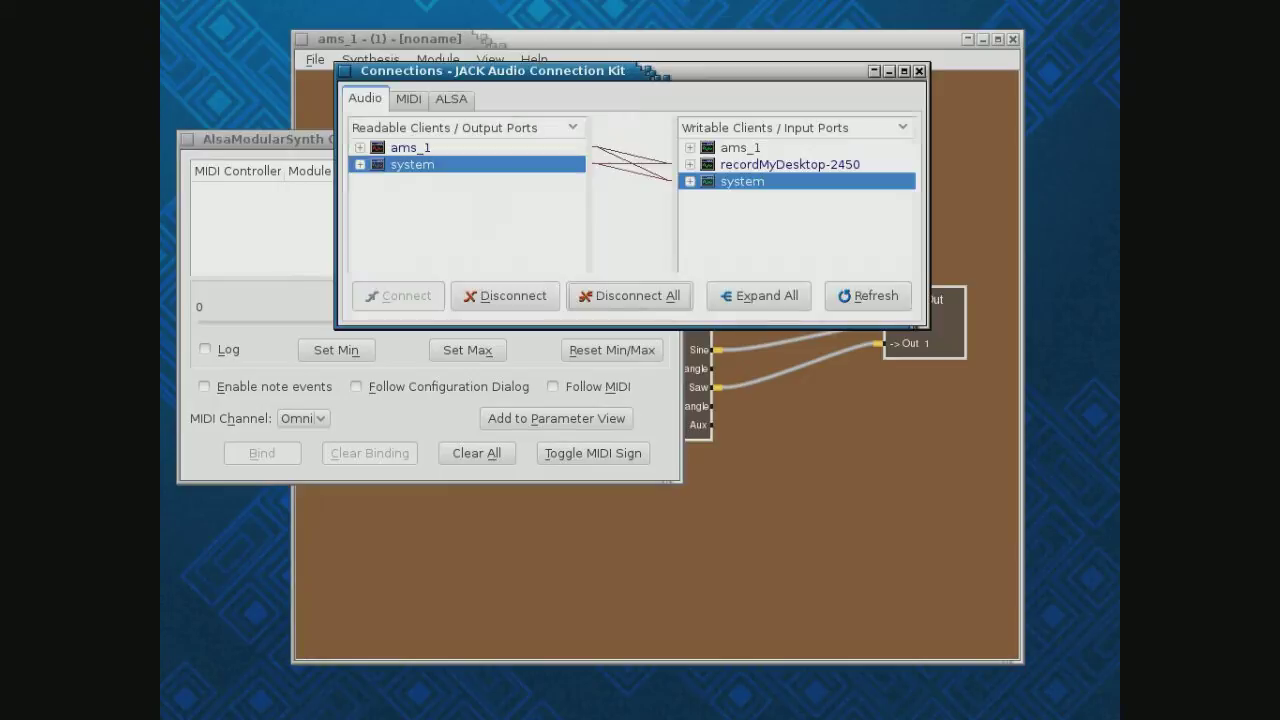
click(444, 102)
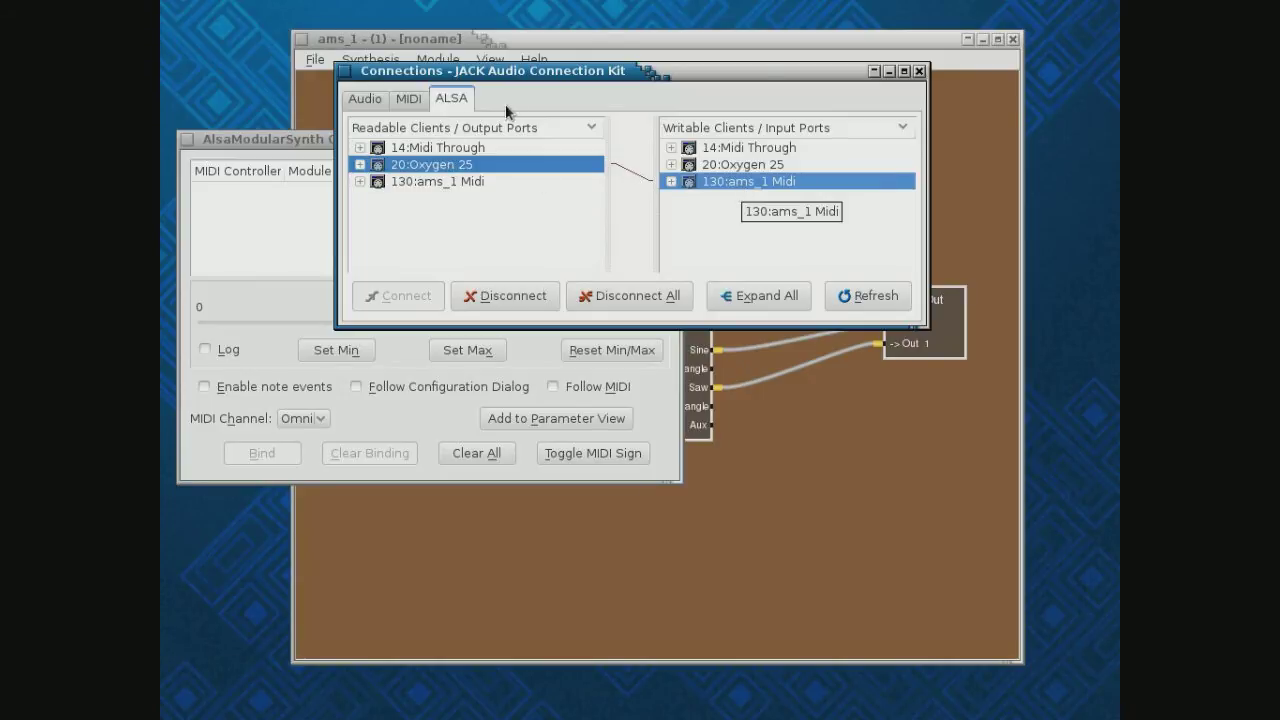
After checking the Oxygen 25 MIDI link to ams_1, return to Audio and close Connections
click(366, 100)
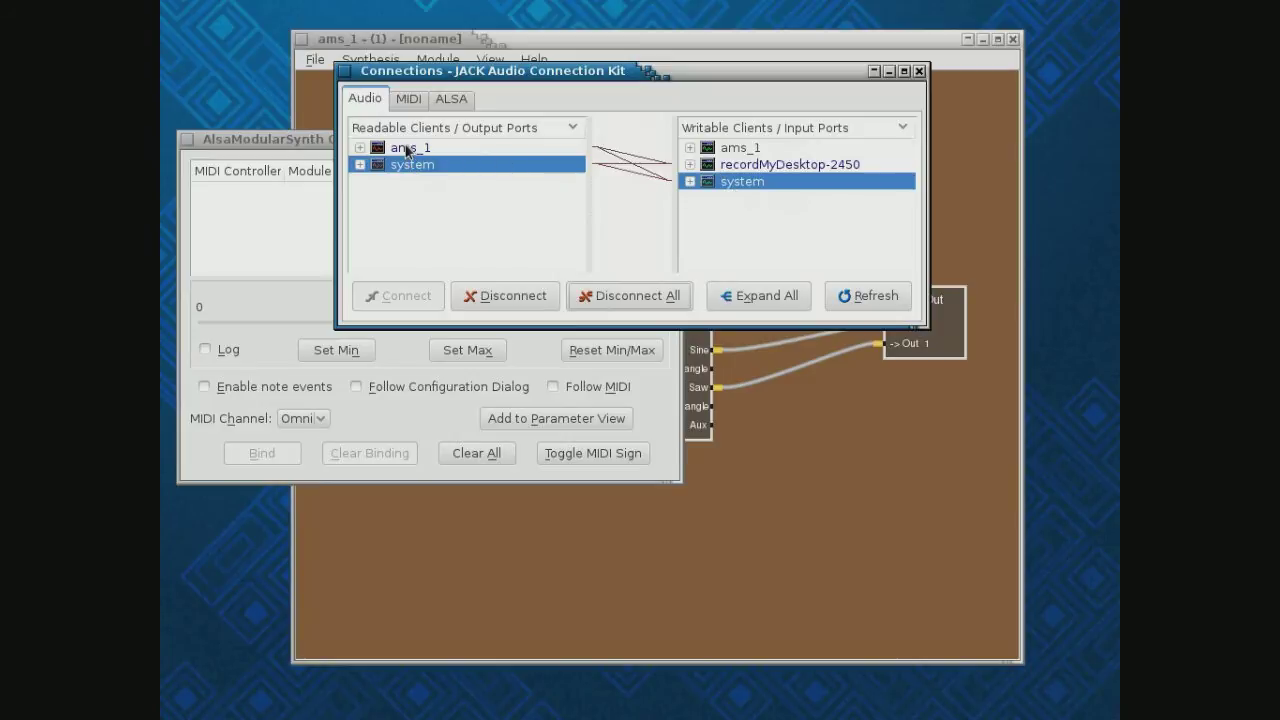
click(920, 72)
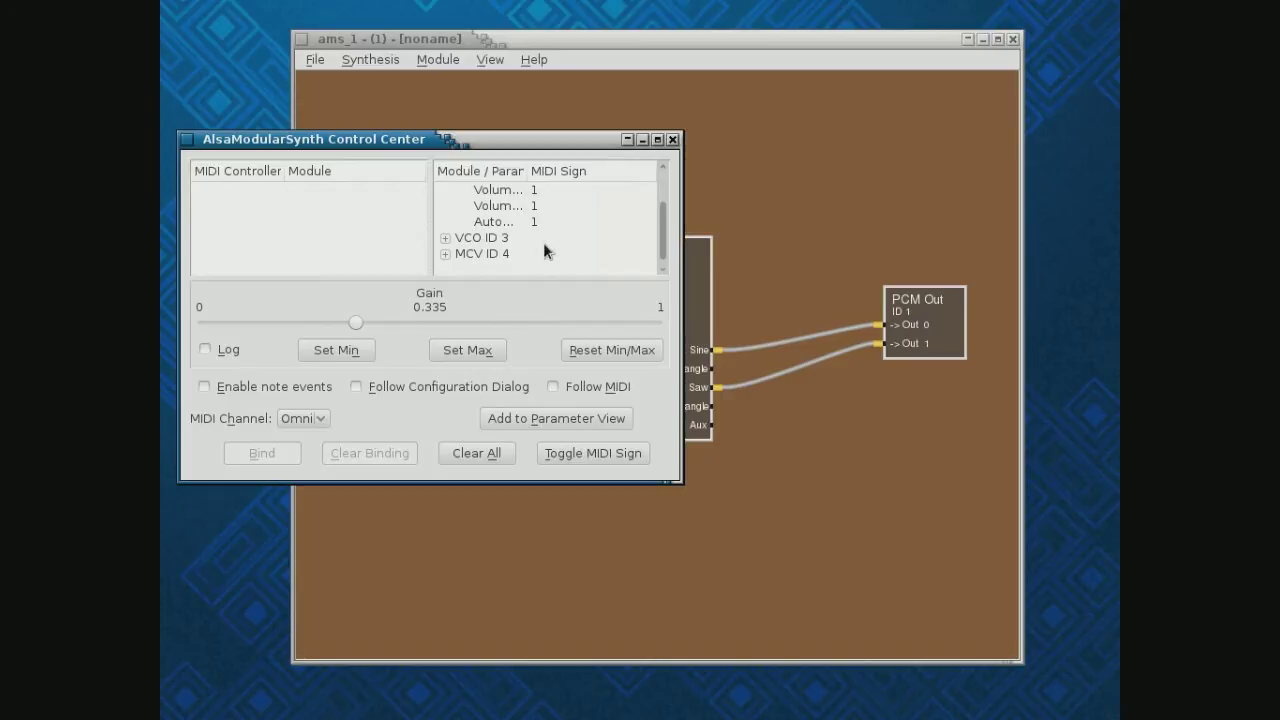
Expand and select the MCV ID 4 entry in the Control Center, then close it
click(446, 254)
drag(663, 237, 661, 262)
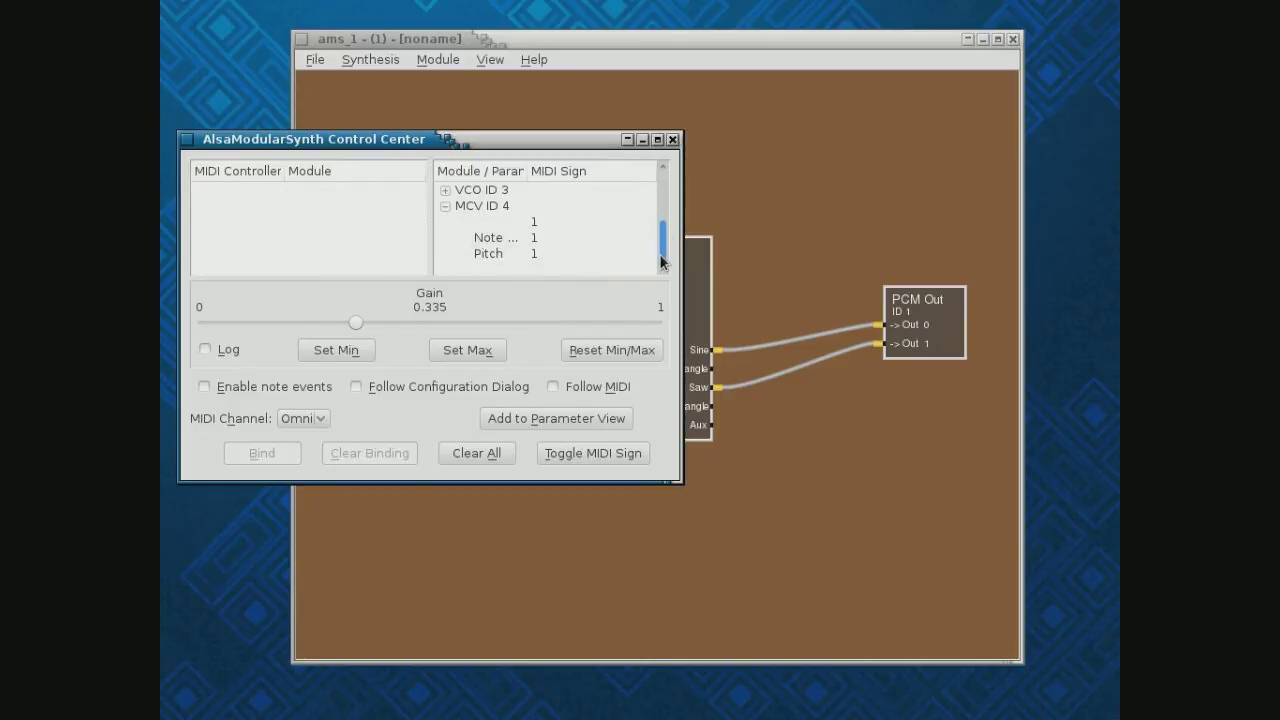
click(492, 207)
click(672, 139)
Set the MCV module's Note Offset to 14, leaving Pitch at 0
double_click(449, 404)
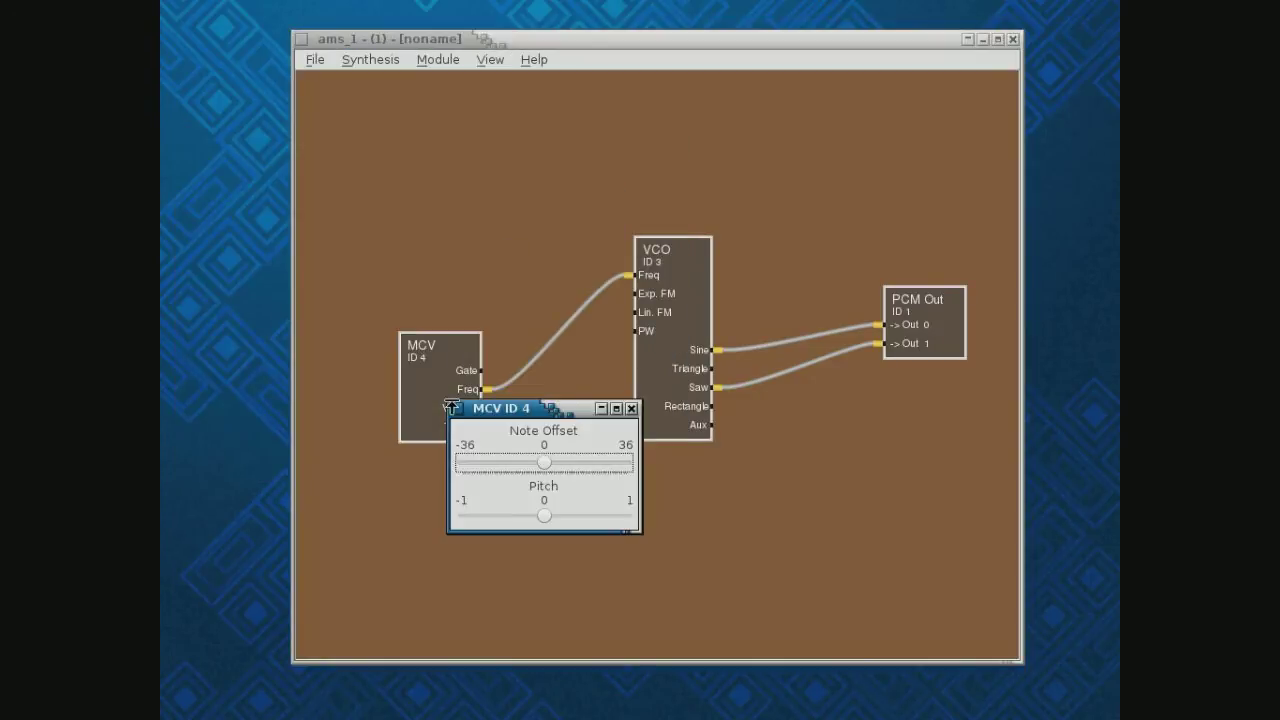
drag(543, 464, 574, 466)
click(631, 409)
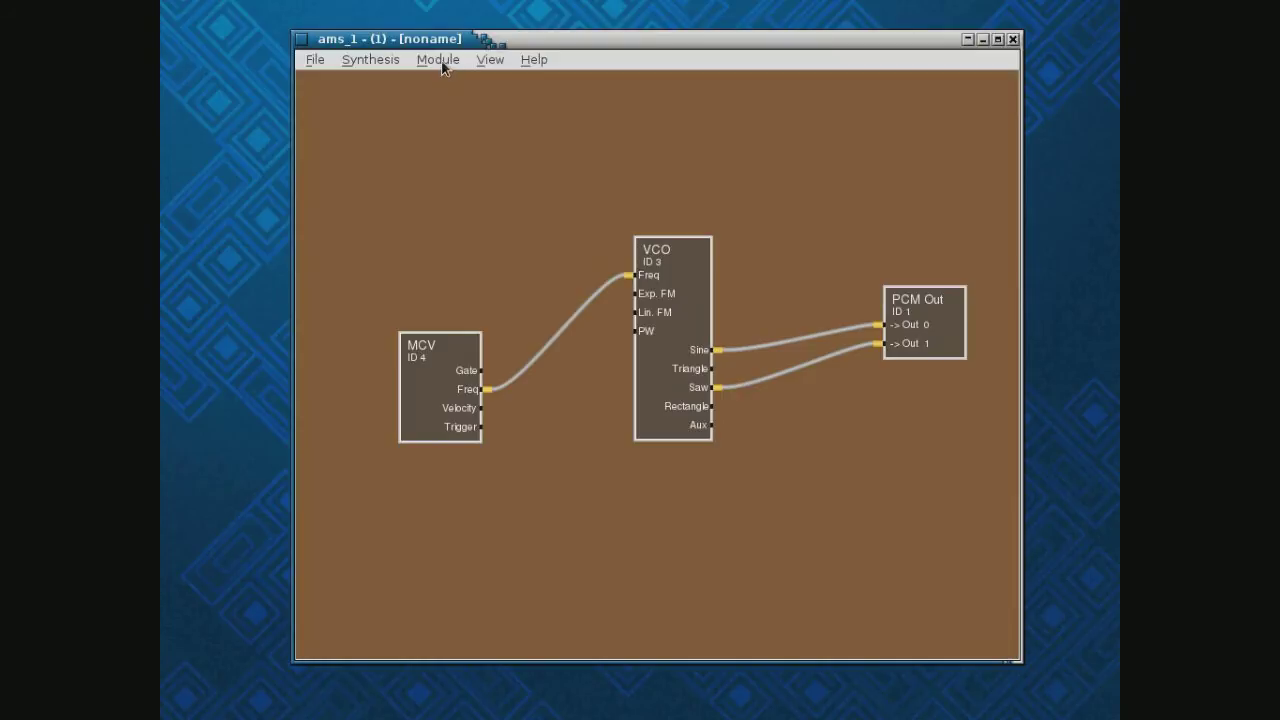
Reopen the Control Center, drop the PCM Out Gain to 0, then close it
click(489, 60)
click(504, 79)
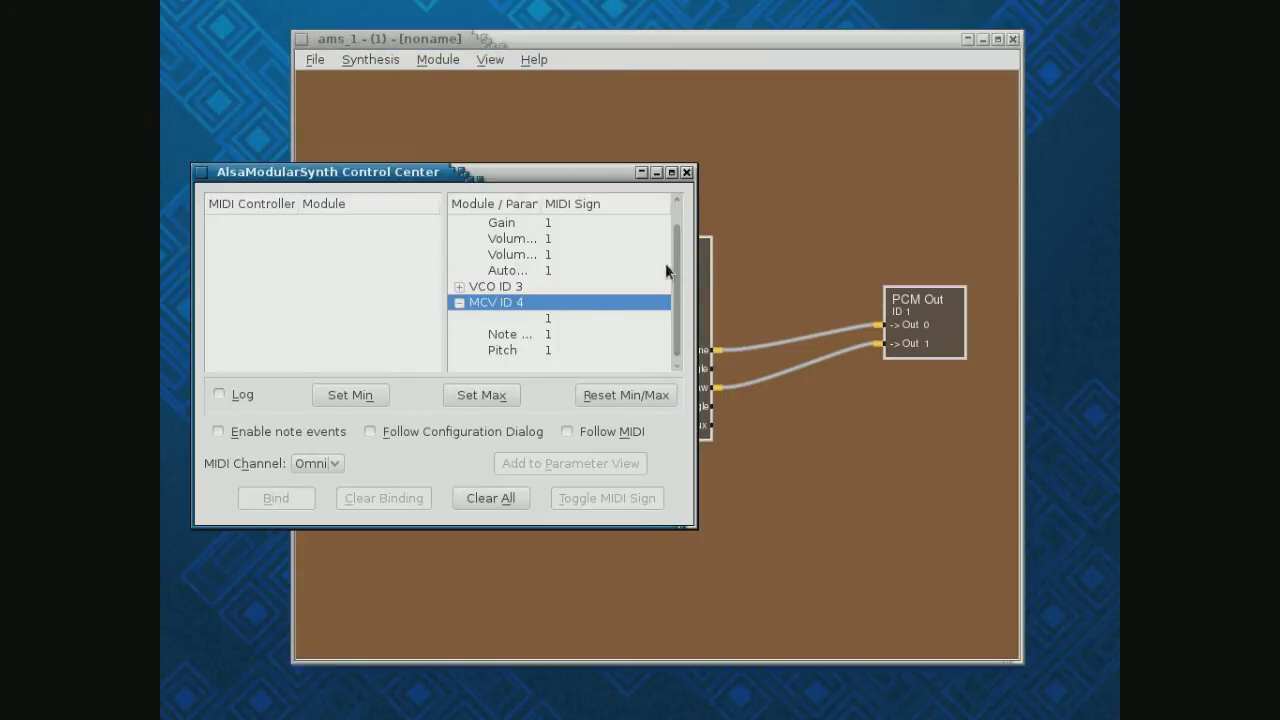
scroll(678, 277, up, 1)
click(507, 240)
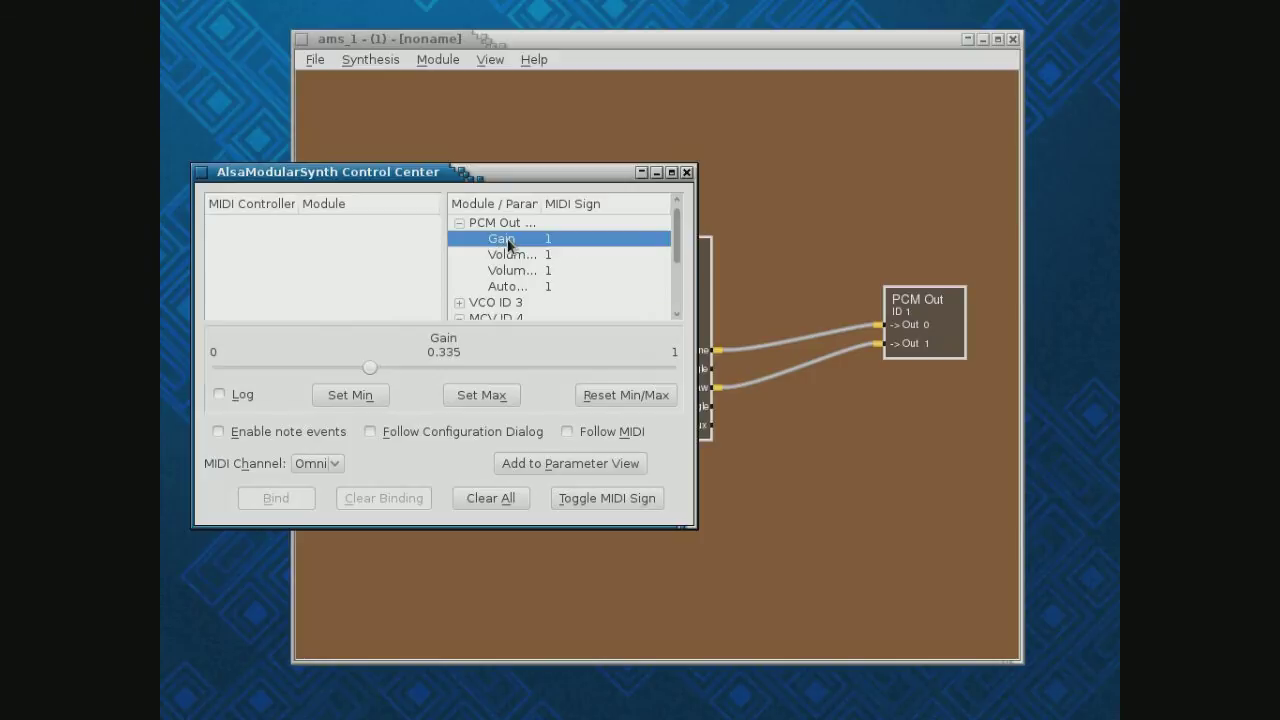
drag(366, 372, 261, 378)
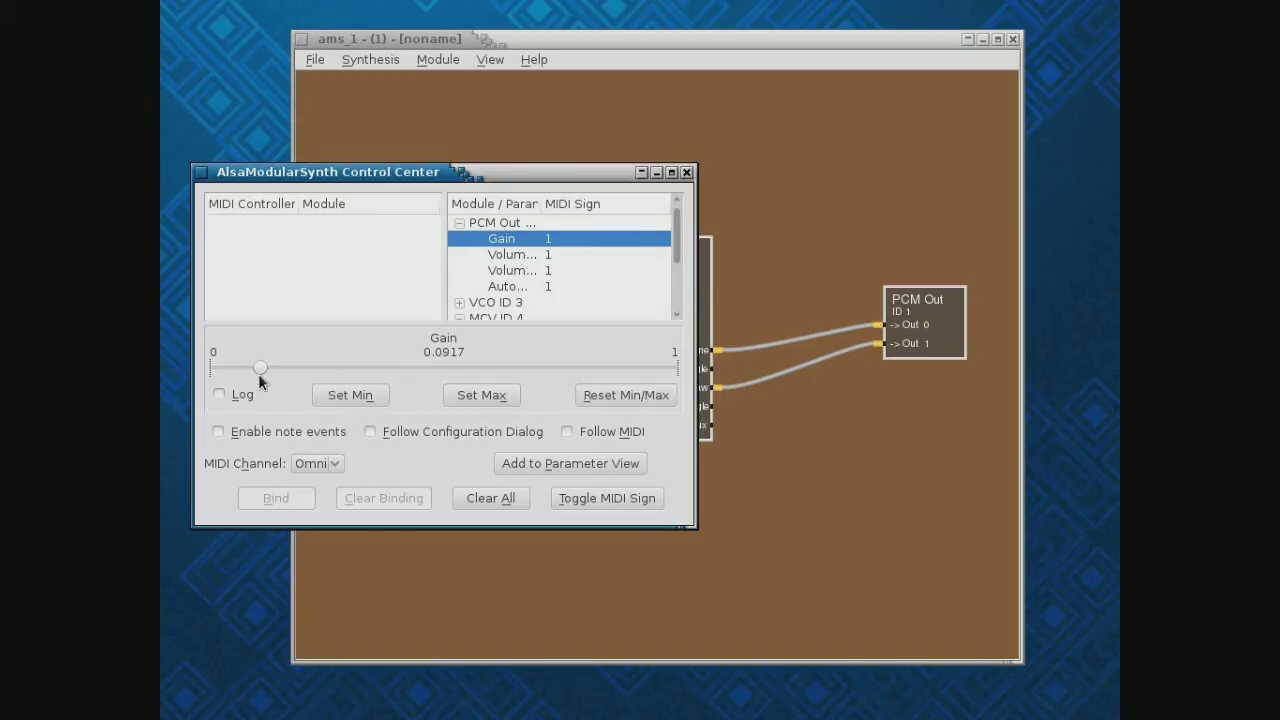
drag(262, 369, 399, 374)
drag(428, 368, 212, 370)
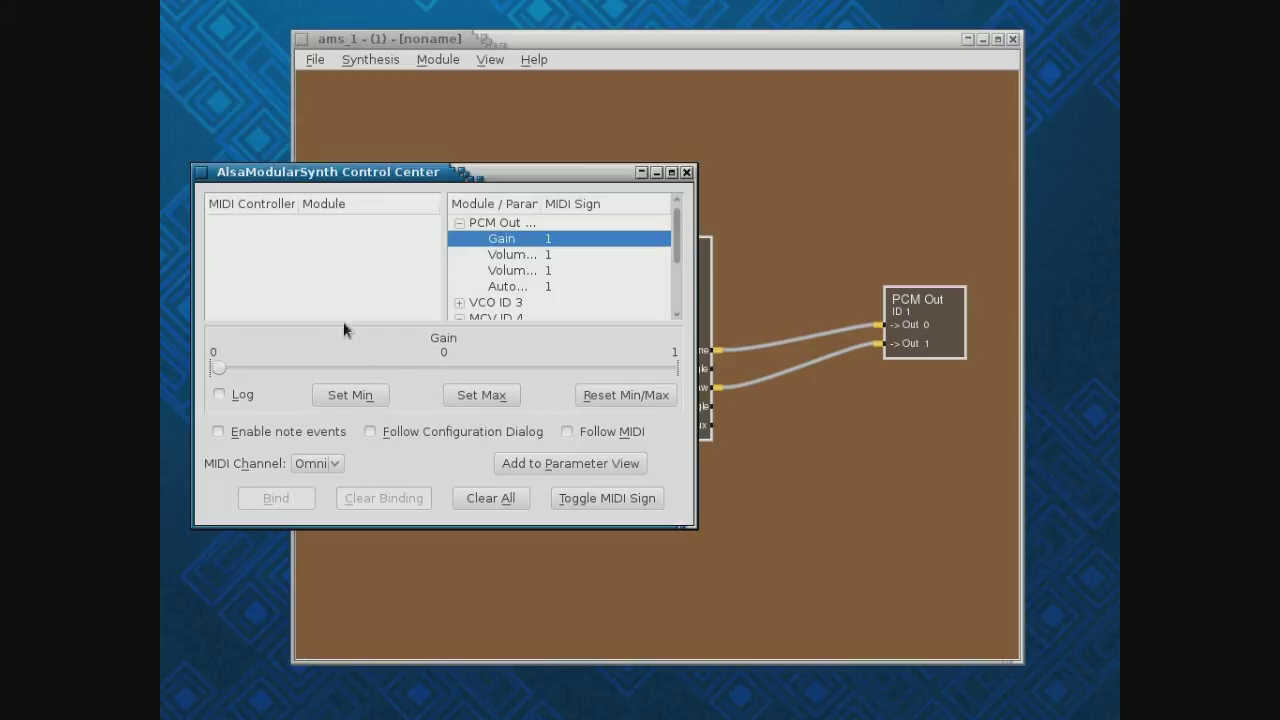
click(686, 173)
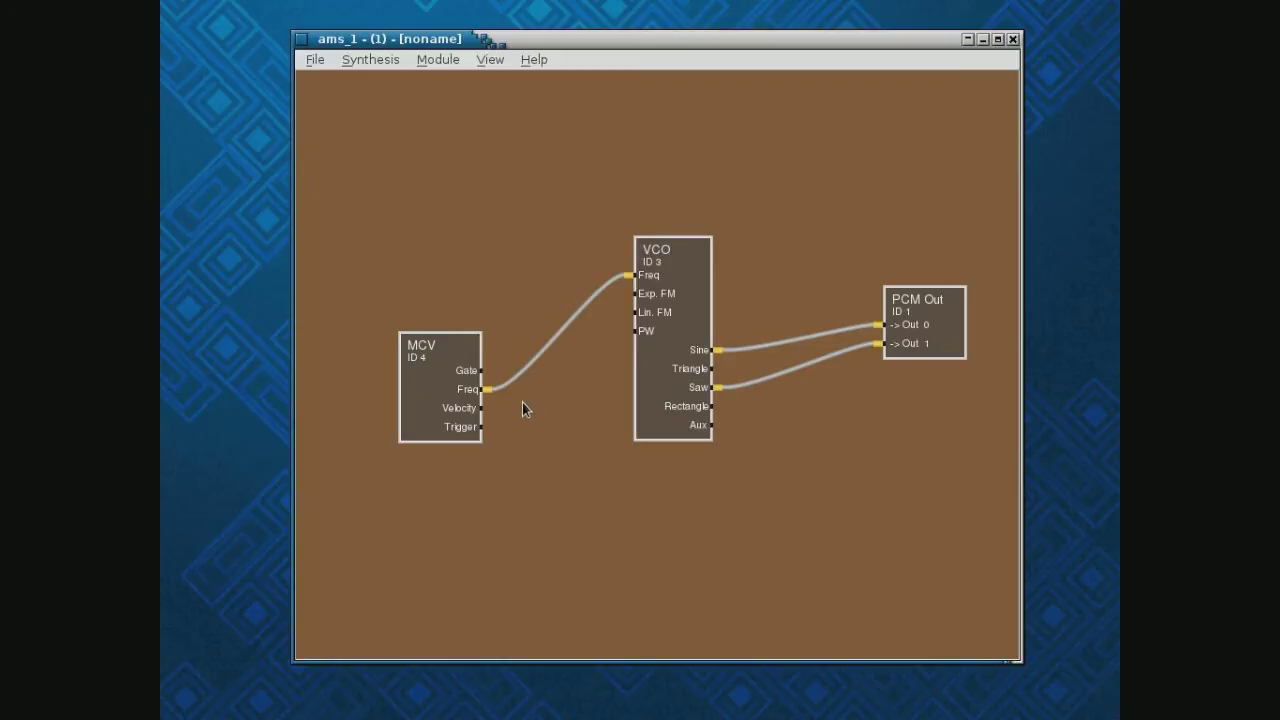
Add a Lin. VCA module (ID 5) above the VCO and cable MCV Gate into its In 0
click(451, 58)
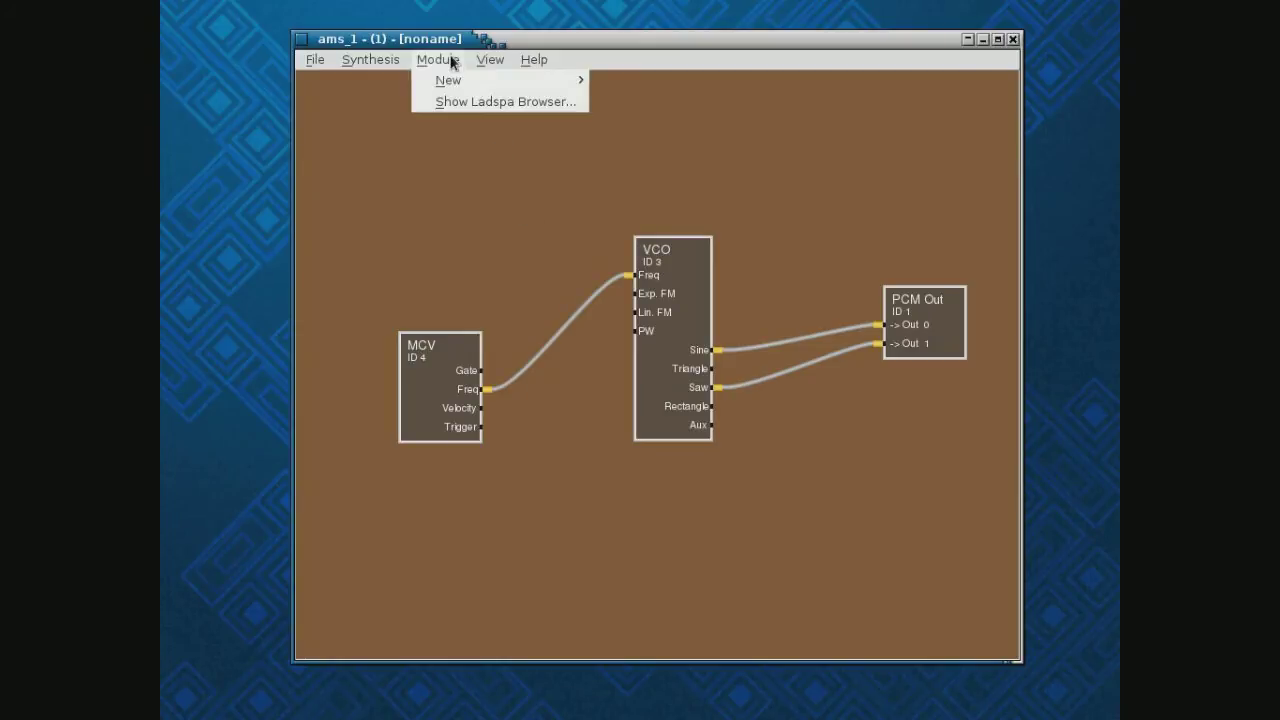
mouse_move(452, 78)
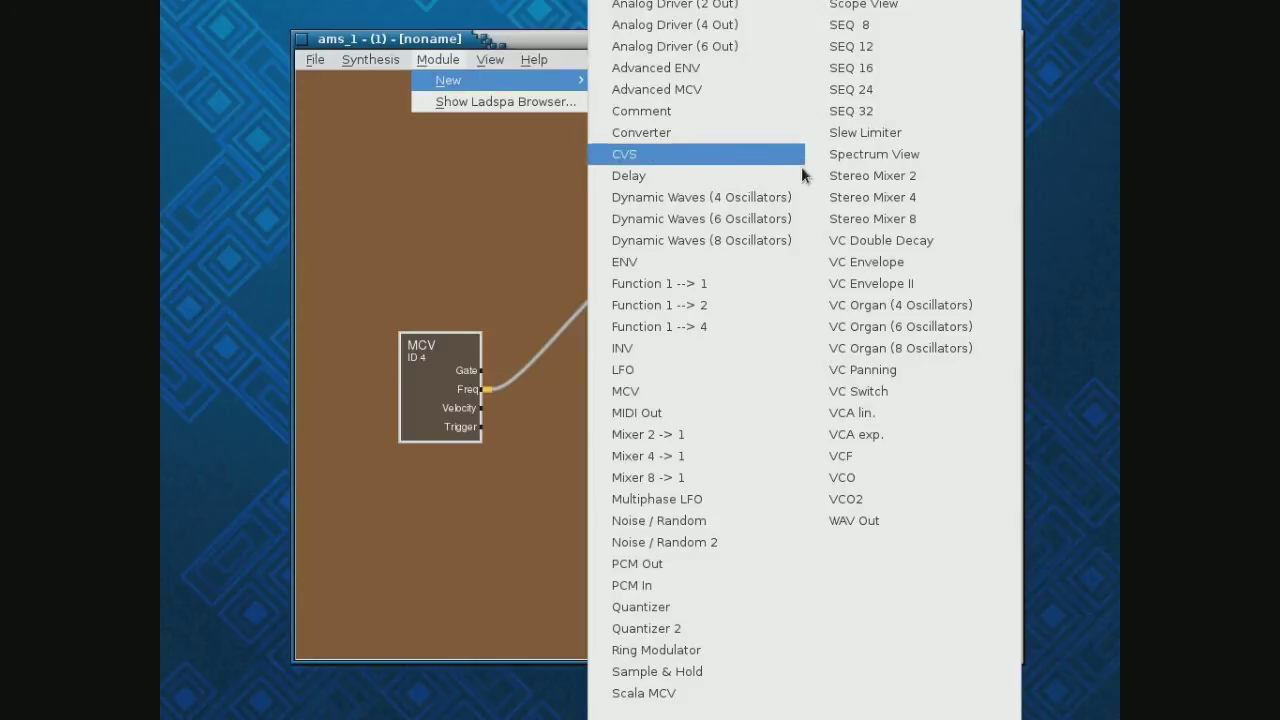
click(872, 412)
drag(339, 129, 670, 150)
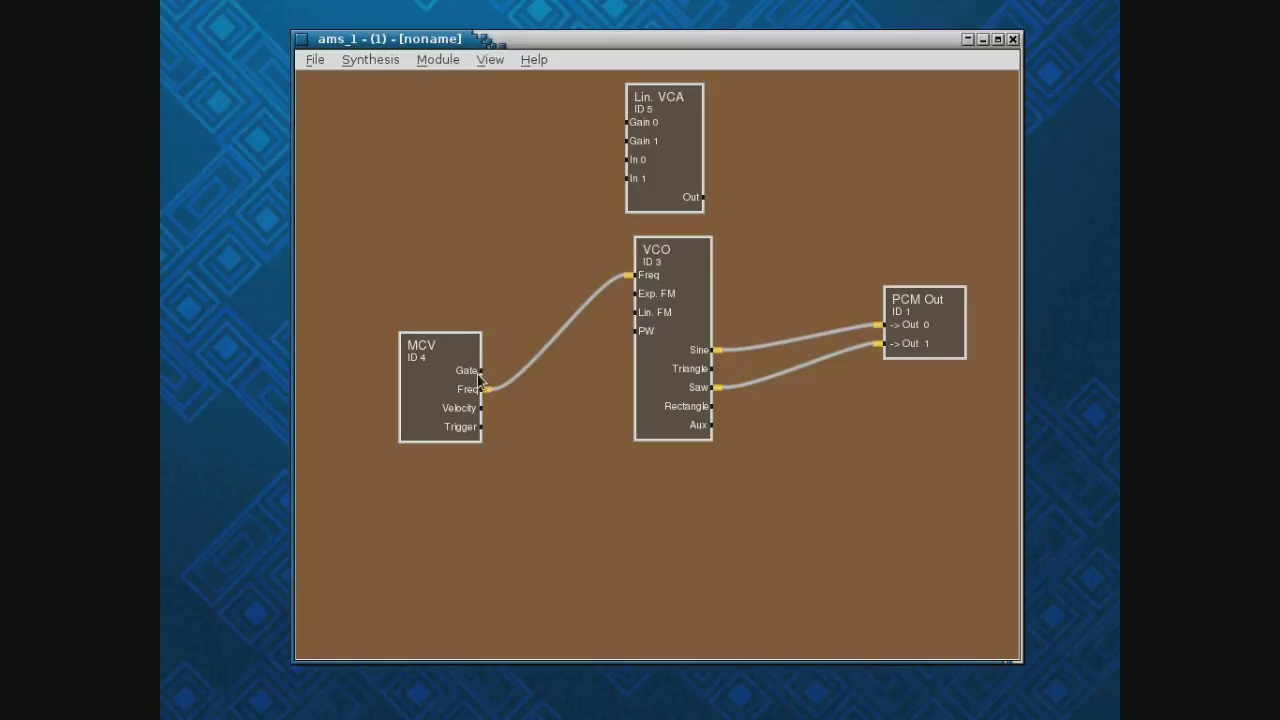
click(631, 166)
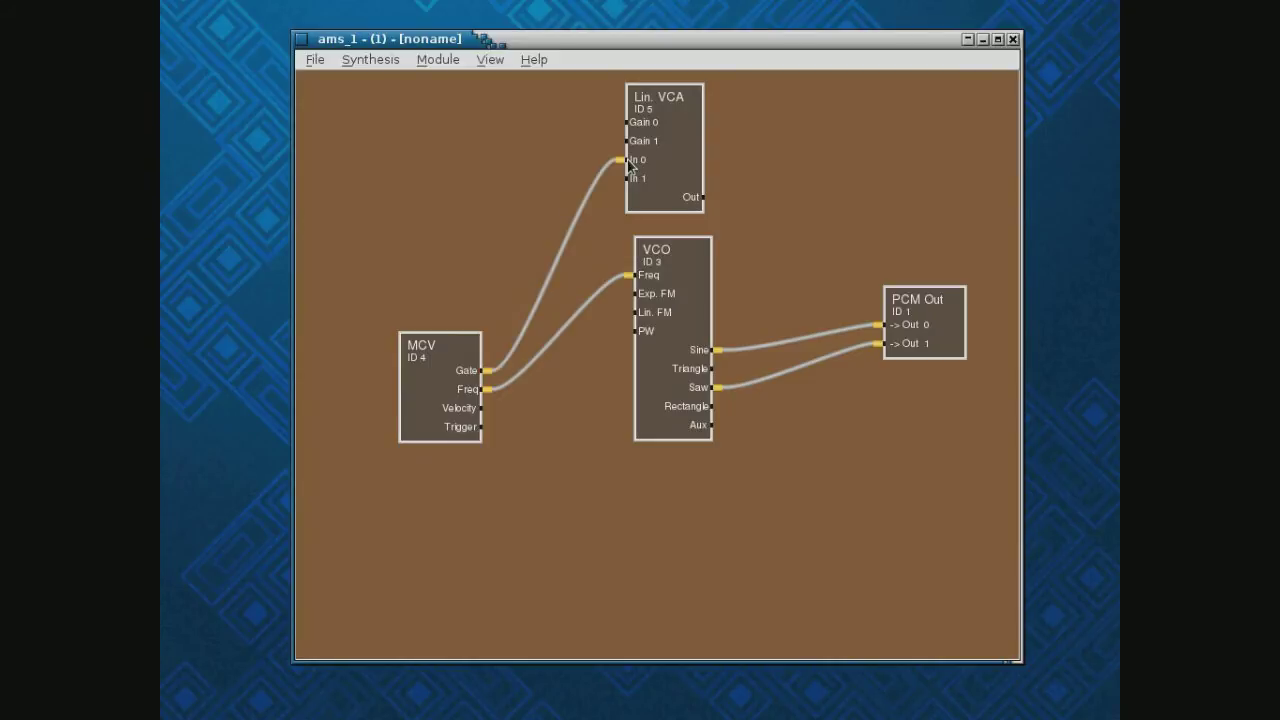
Move the MCV Gate cable from VCA In 0 to VCA Gain 0
right_click(632, 163)
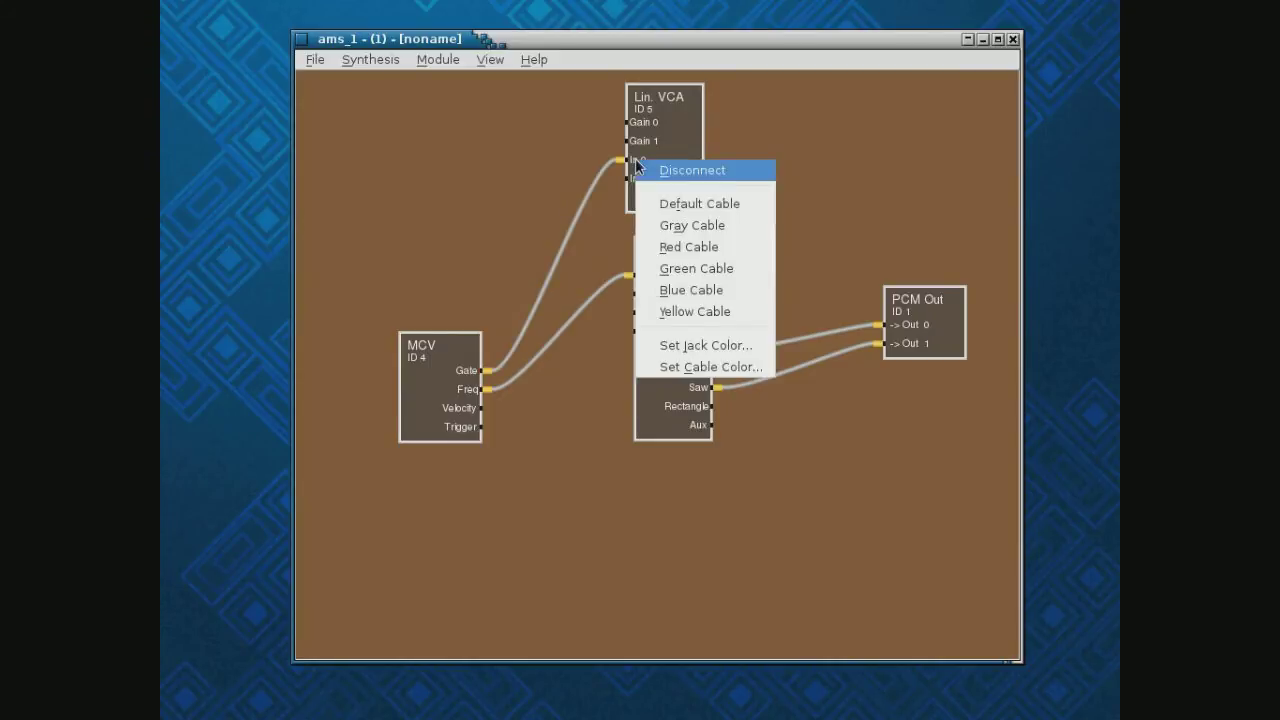
click(660, 172)
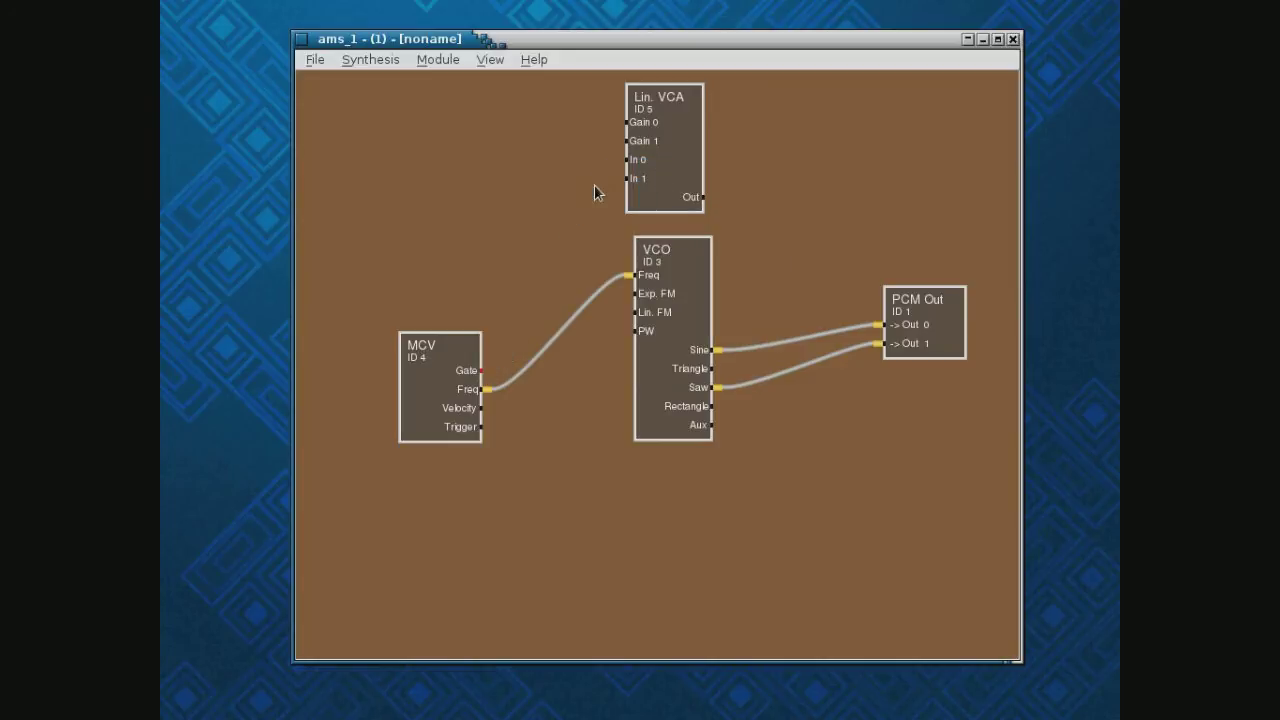
click(626, 122)
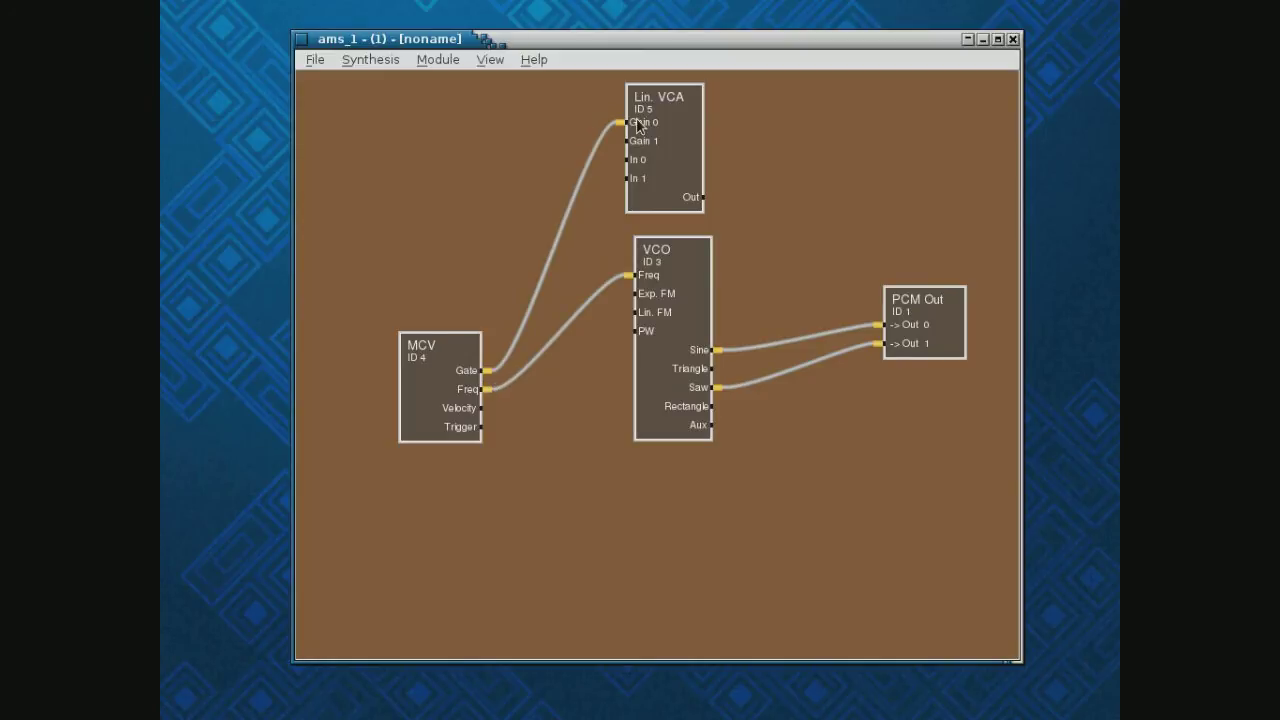
Disconnect the VCO Sine and Saw cables from PCM Out and shift the VCA right
right_click(929, 330)
click(956, 340)
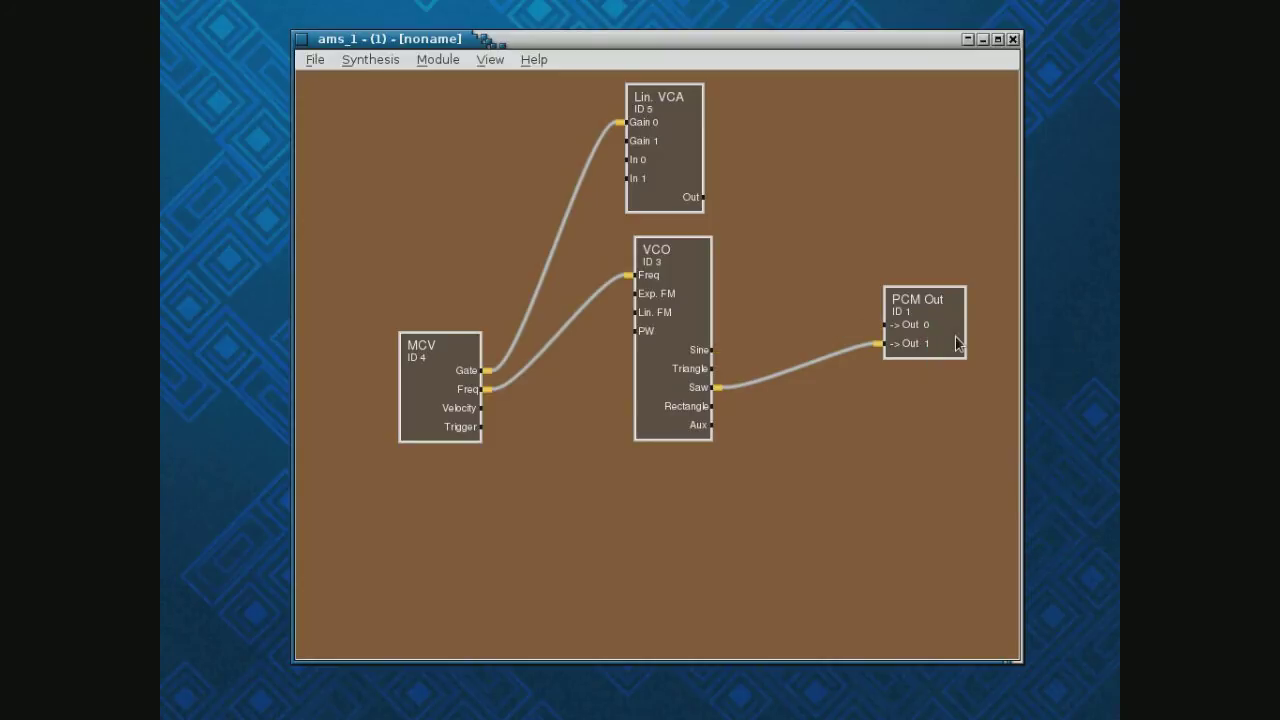
right_click(924, 345)
click(945, 352)
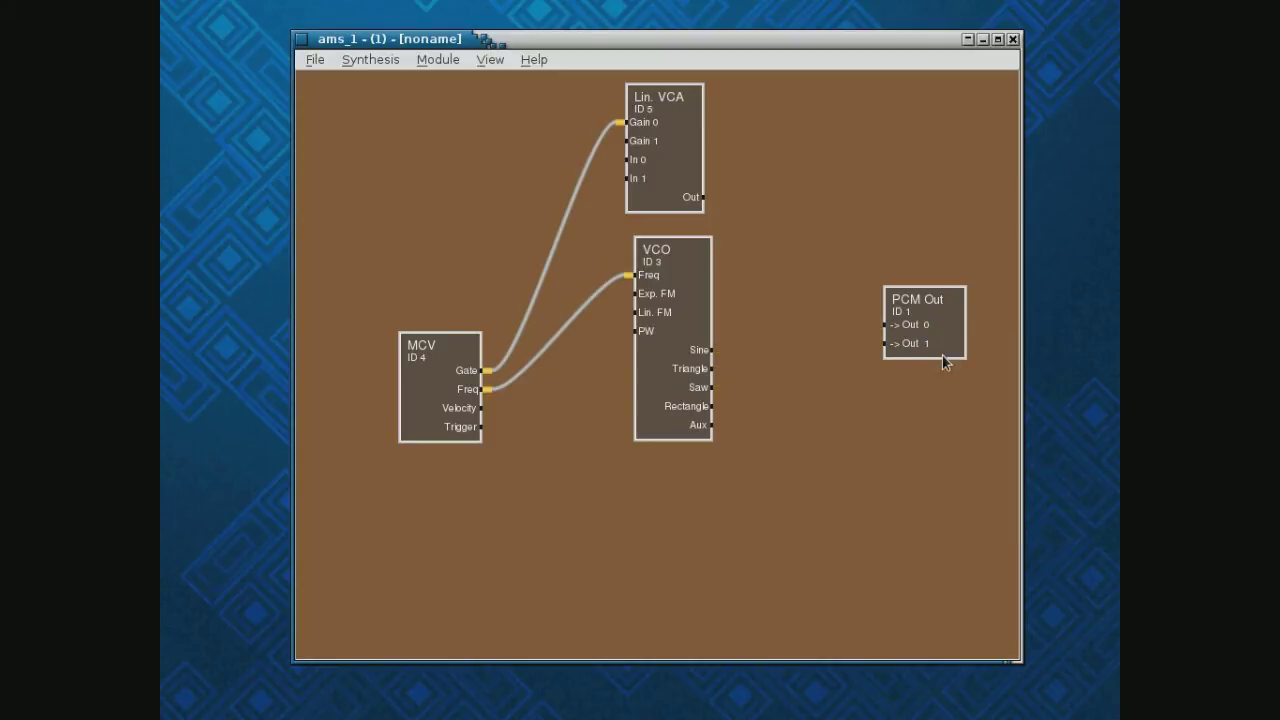
drag(679, 147, 792, 146)
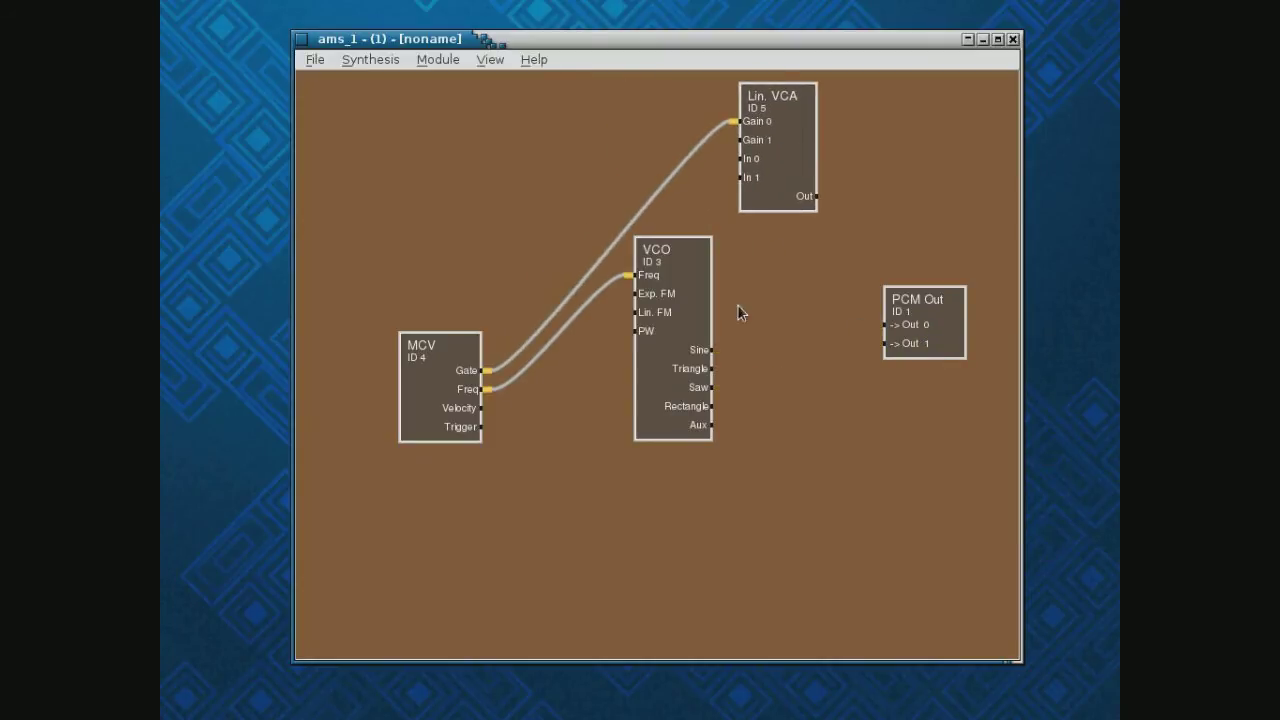
Wire VCO Sine to VCA In 0, Saw to In 1, and VCA Out to PCM Out 0 and 1
click(712, 350)
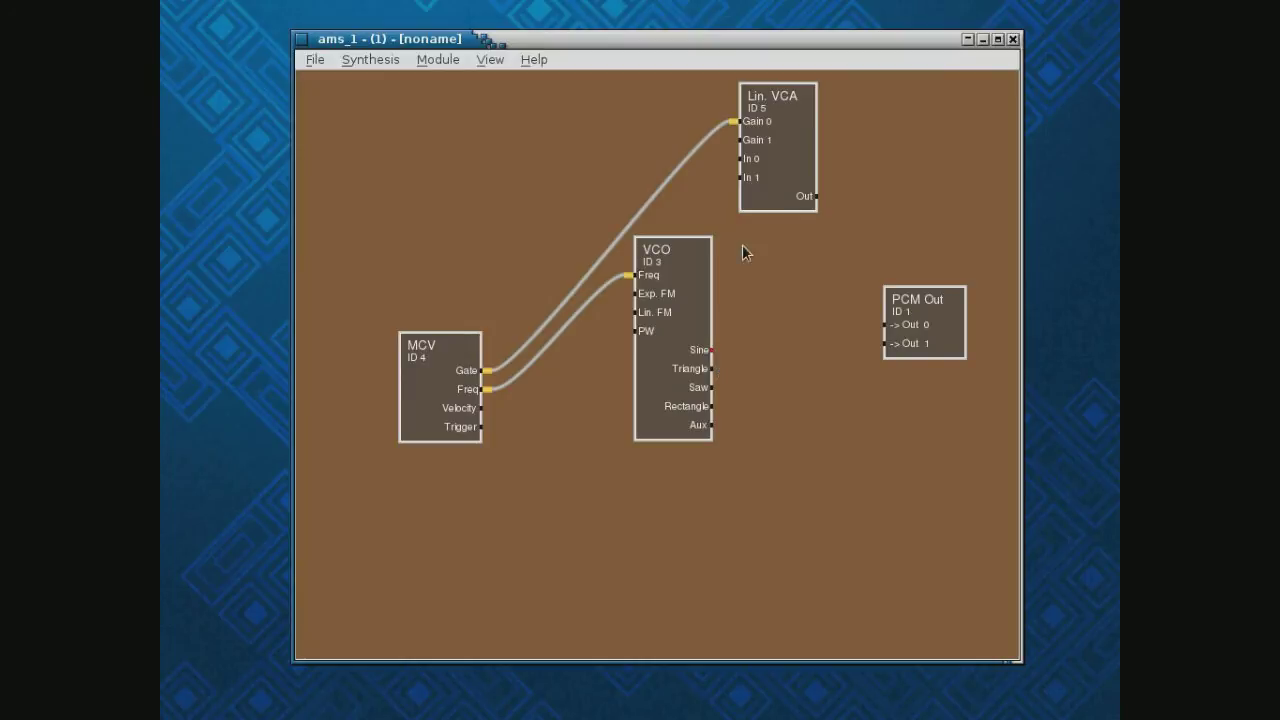
click(748, 162)
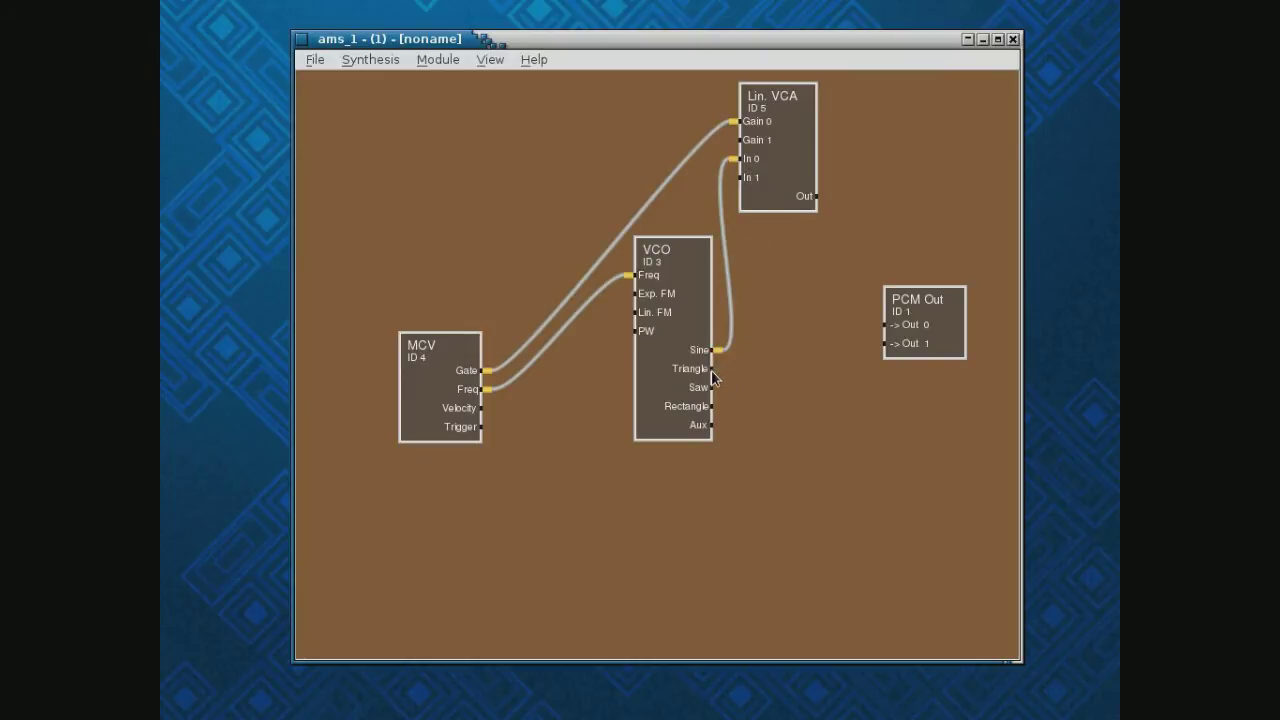
click(712, 388)
click(748, 178)
click(812, 197)
click(886, 325)
click(818, 196)
click(890, 344)
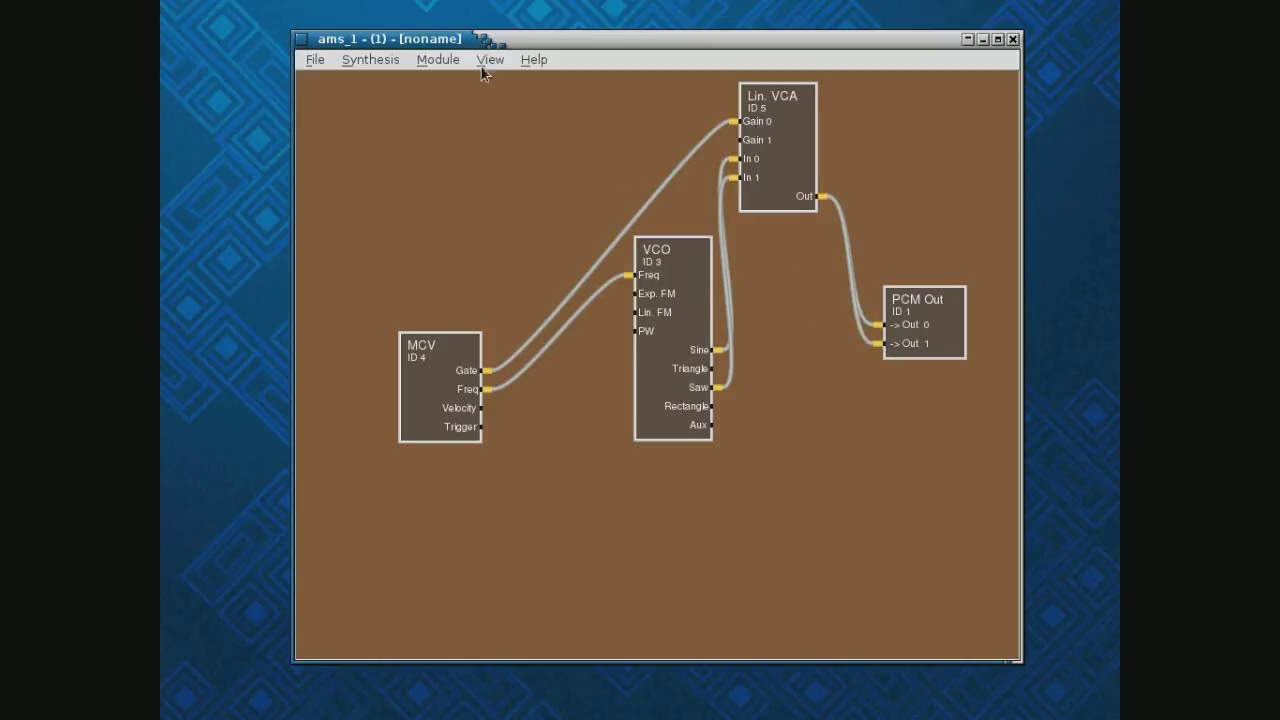
Reopen the Control Center, raise PCM Out Gain to 0.55, and move the window left
click(446, 62)
mouse_move(465, 81)
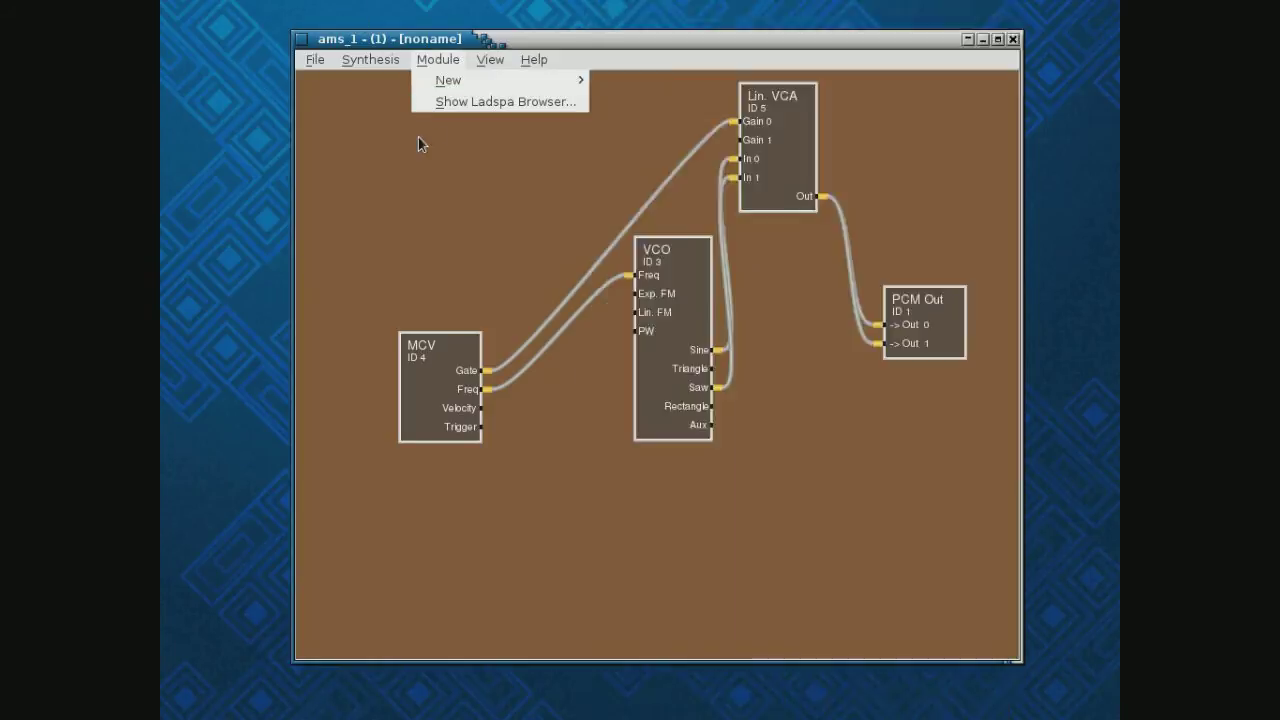
click(418, 137)
click(490, 60)
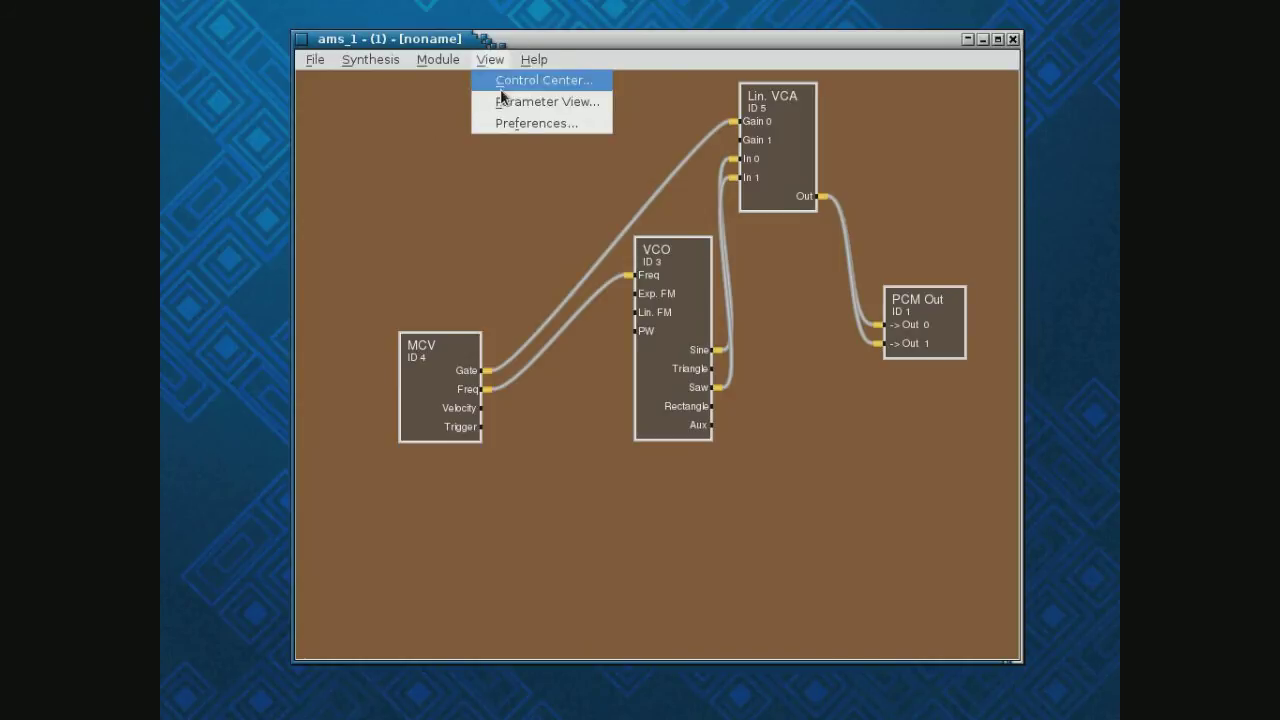
click(499, 80)
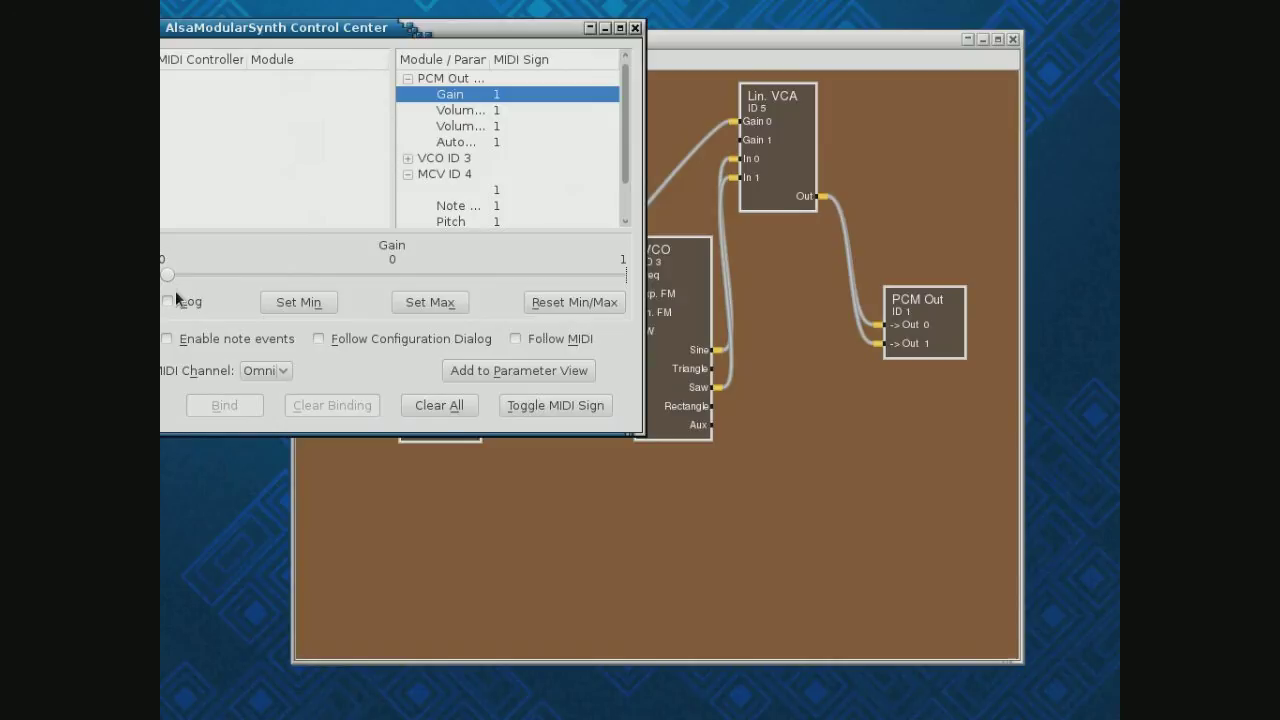
drag(167, 280, 414, 276)
drag(562, 27, 205, 59)
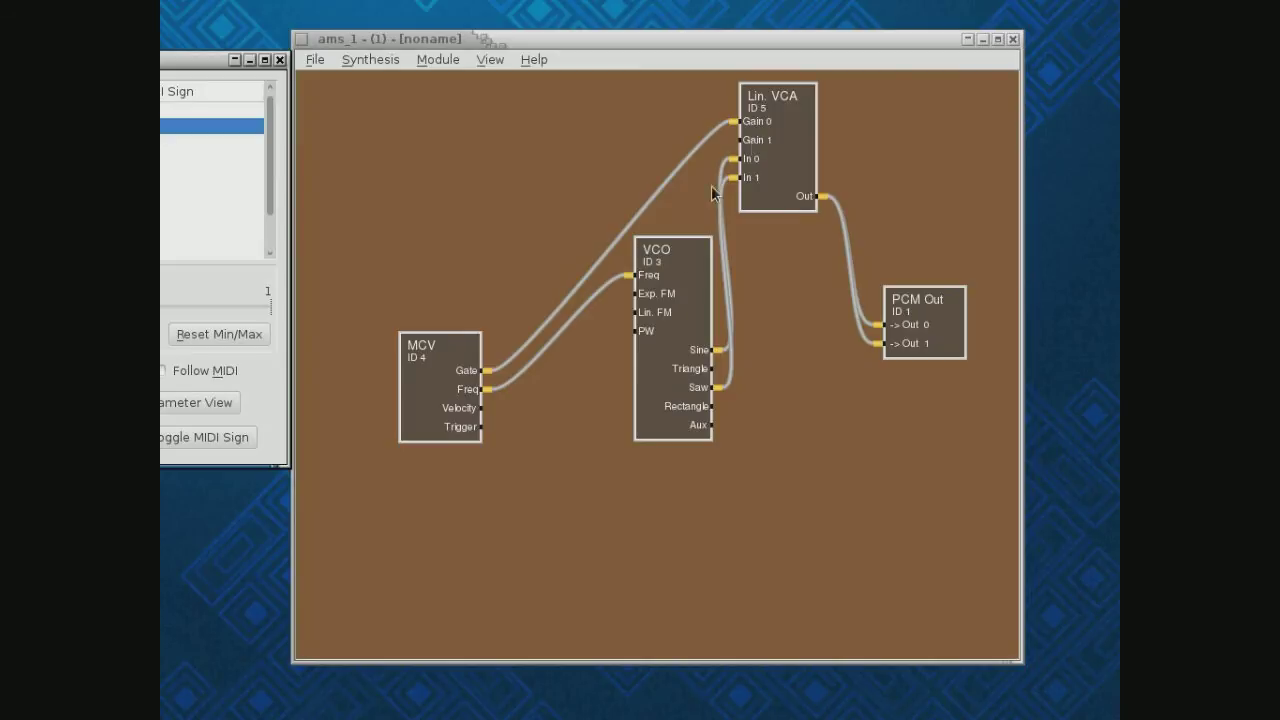
Move the VCO lower-left and replace the Sine cable on VCA In 0 with VCO Saw
drag(676, 323, 643, 417)
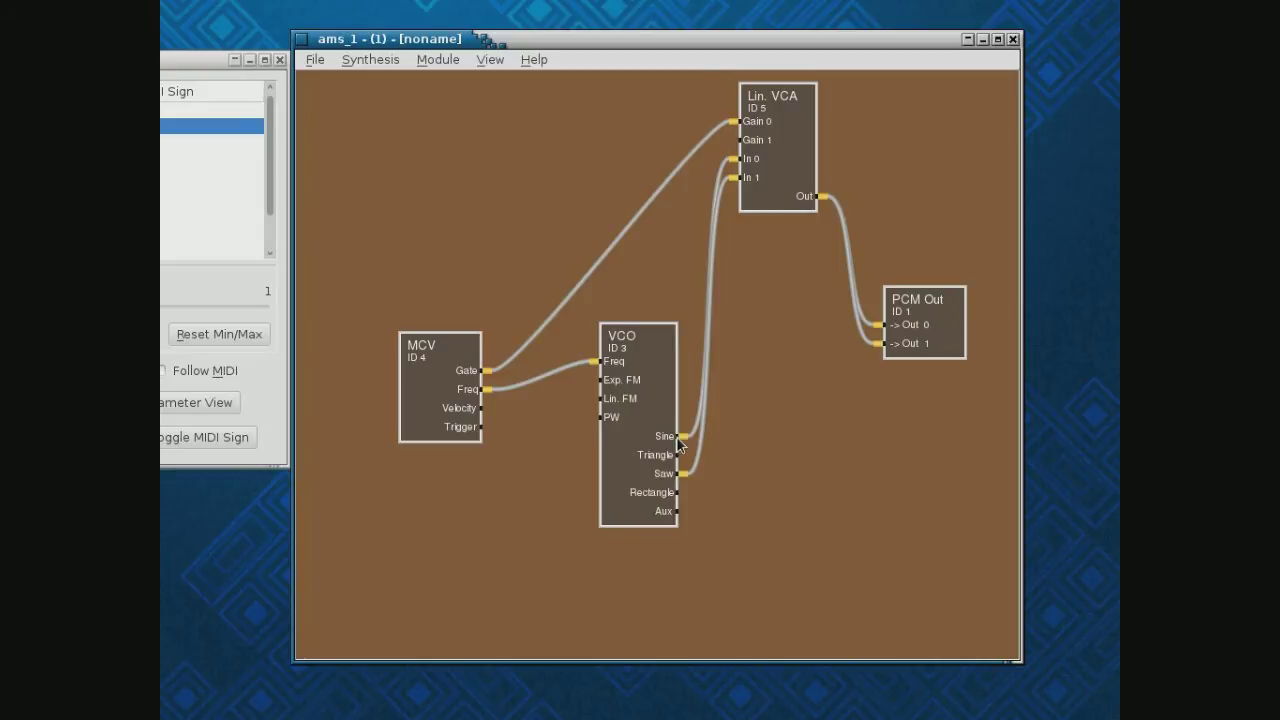
right_click(756, 162)
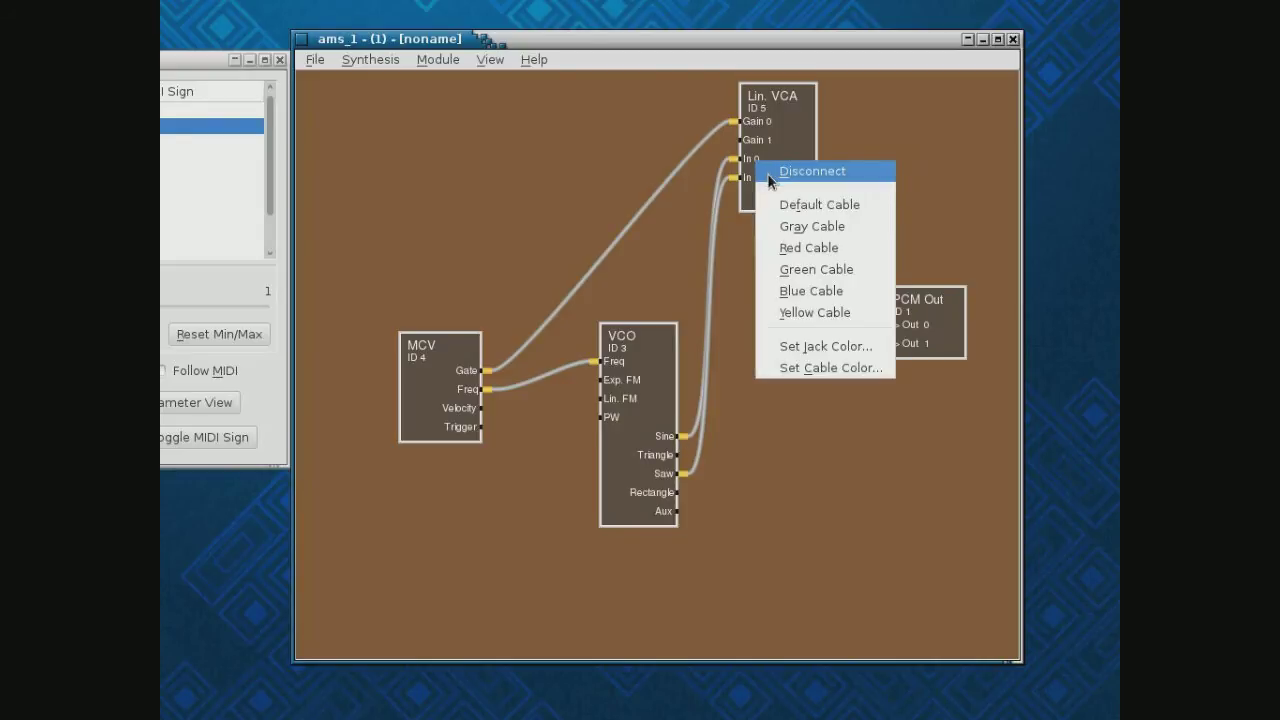
click(770, 176)
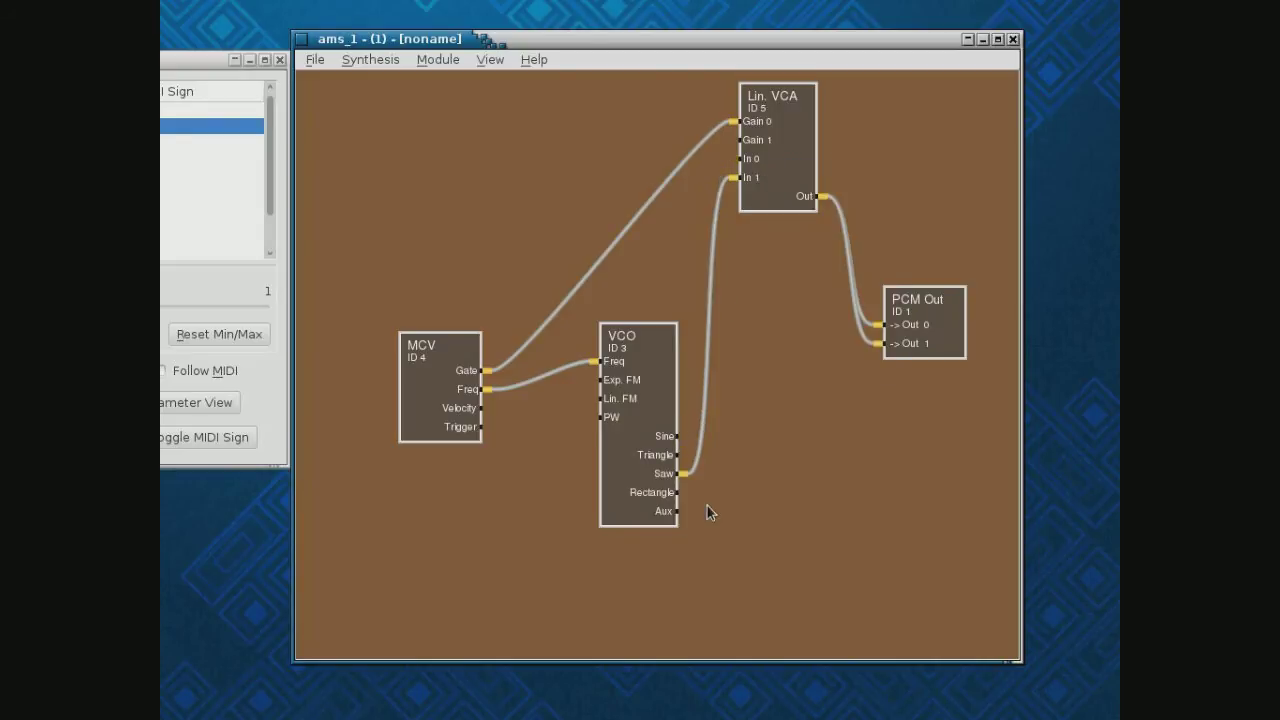
click(742, 160)
Set VCO ID 3 Tune to about 0.0792 in the Control Center, then close it
drag(56, 58, 354, 66)
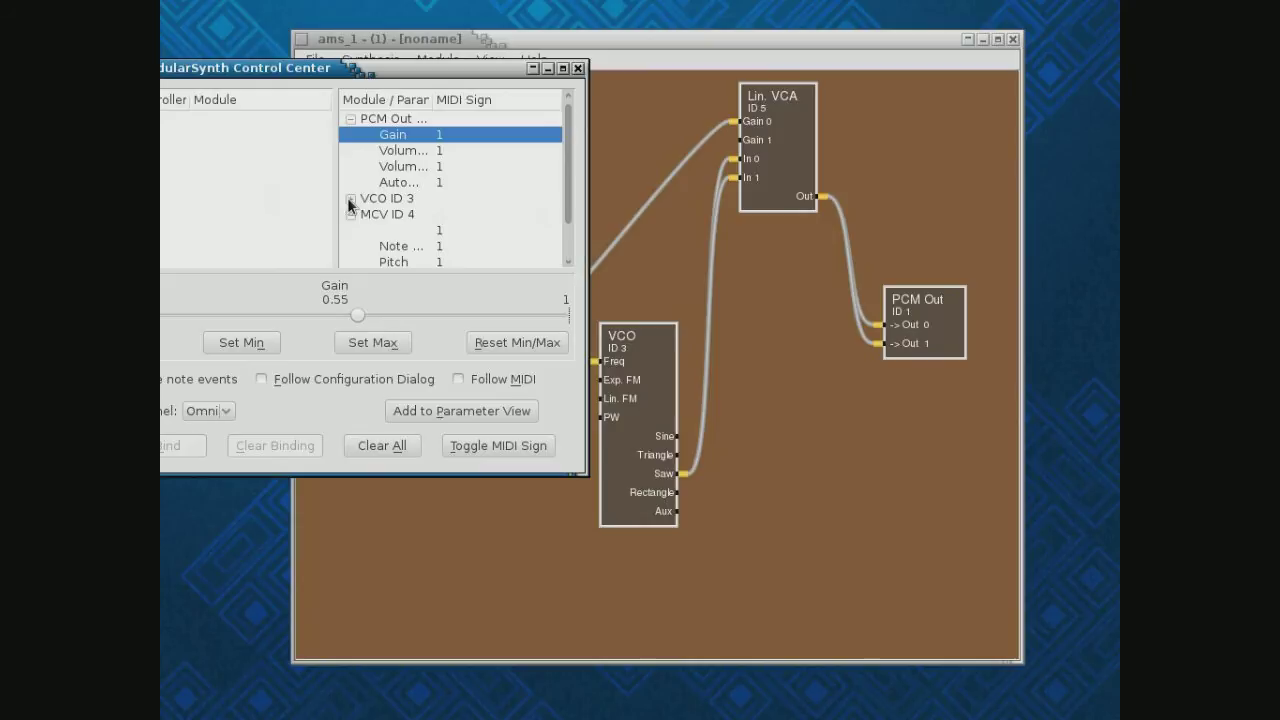
click(350, 200)
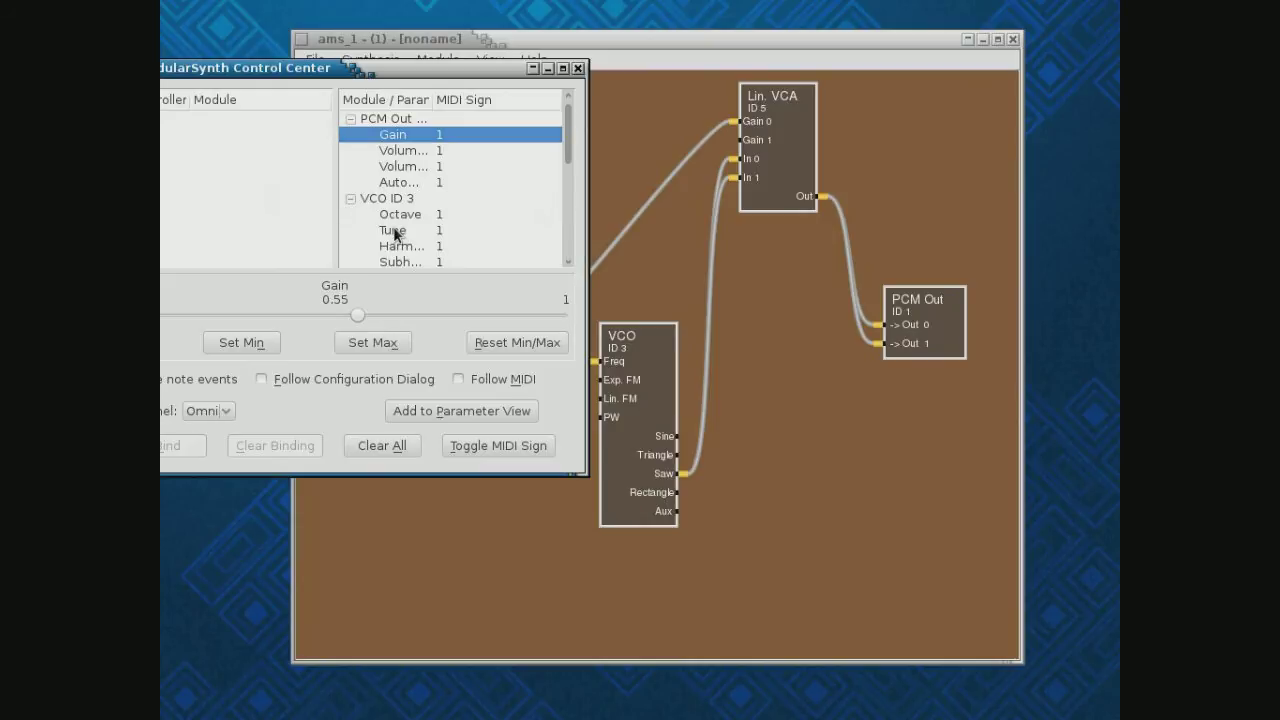
click(398, 232)
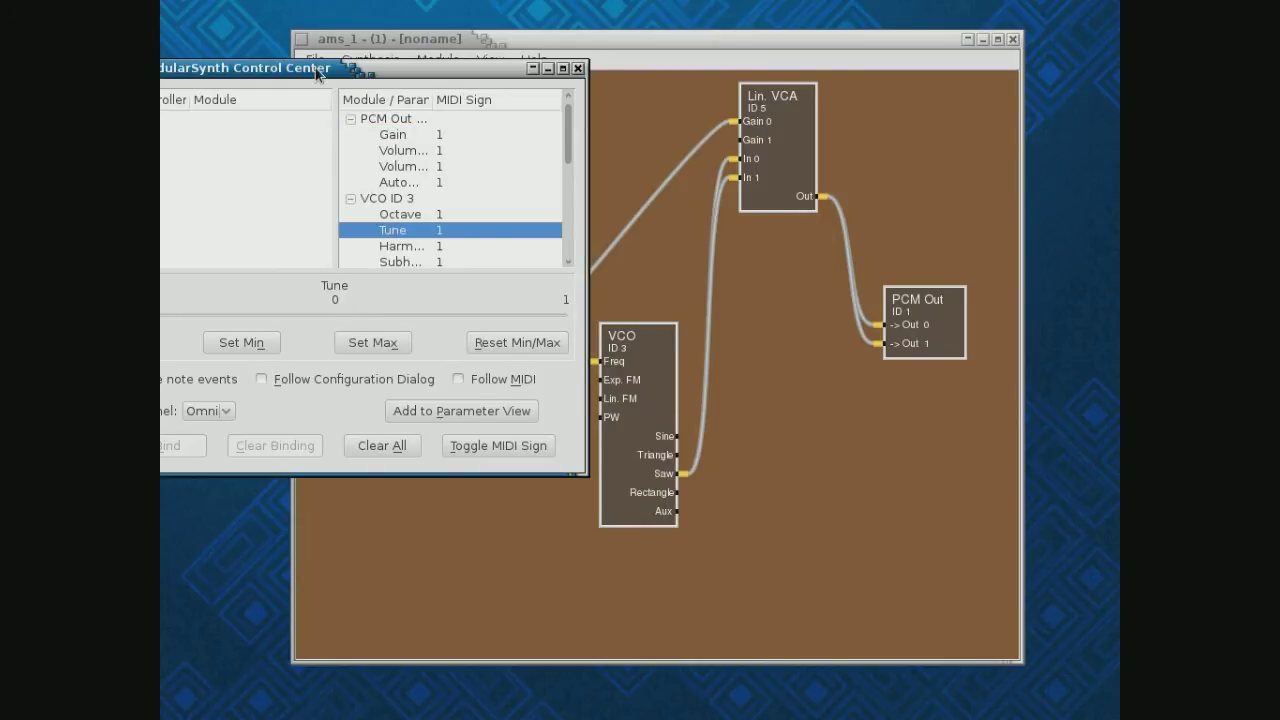
drag(314, 69, 402, 80)
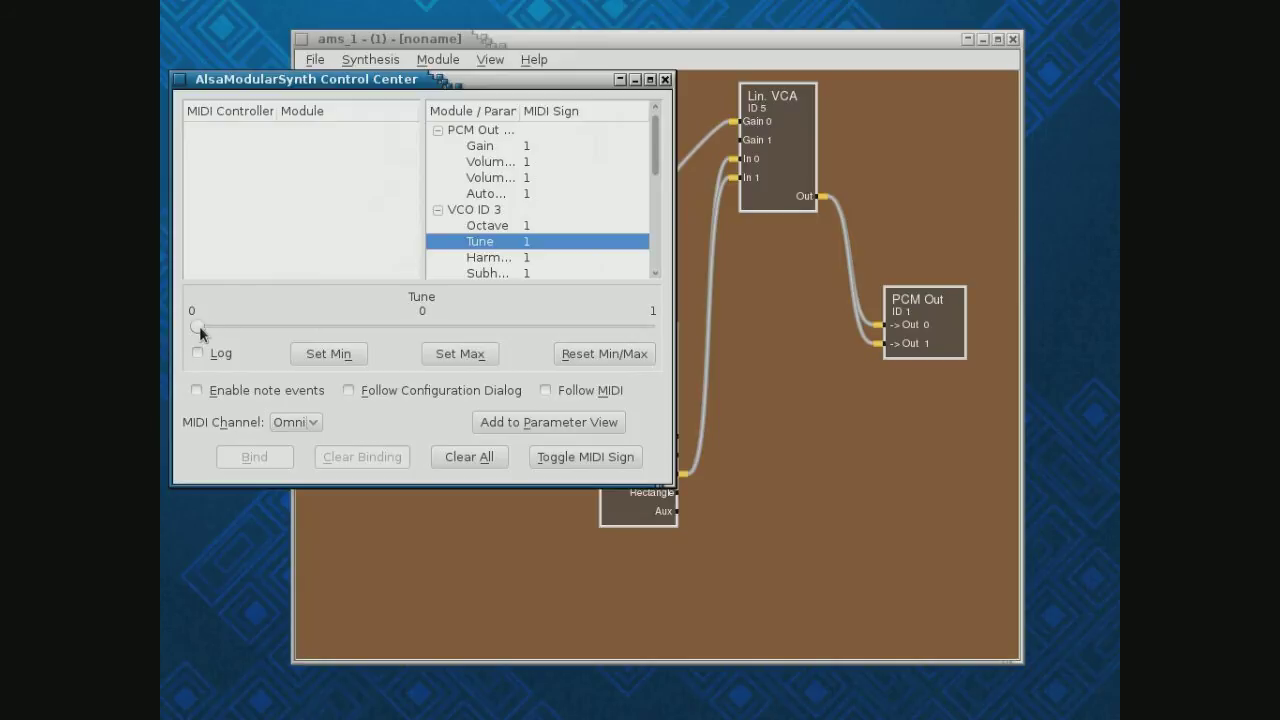
drag(197, 327, 232, 328)
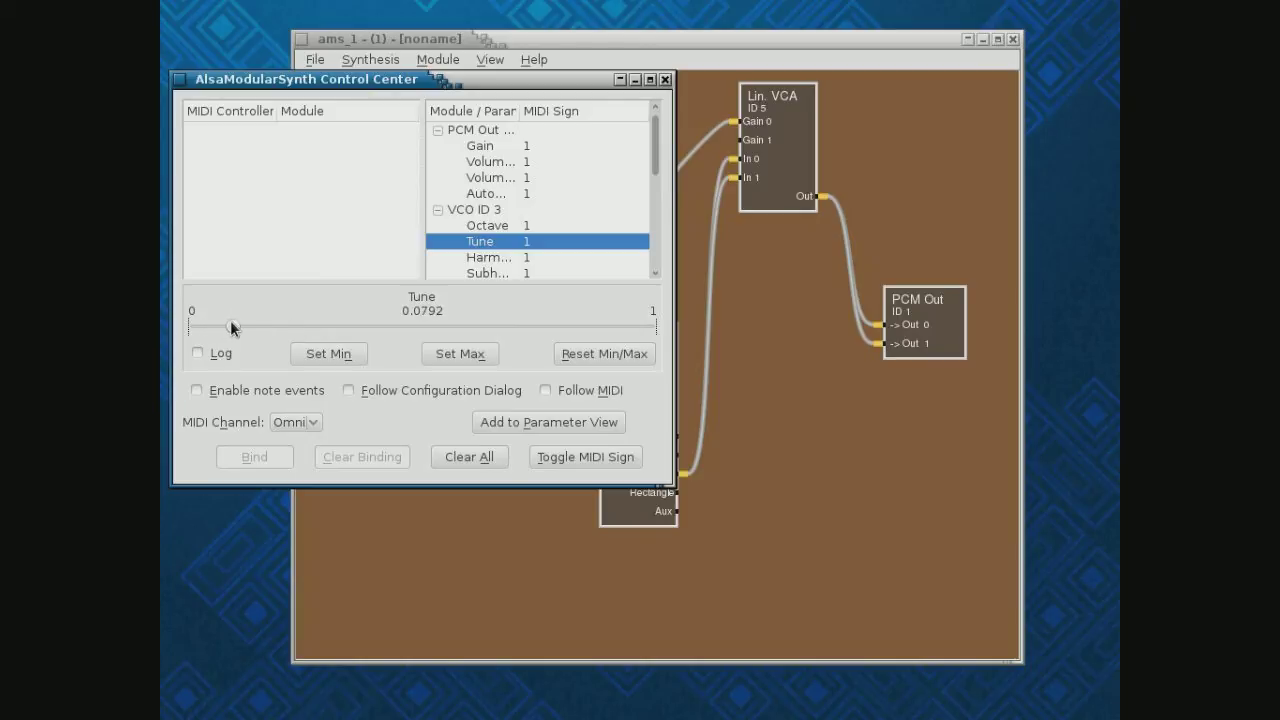
click(665, 80)
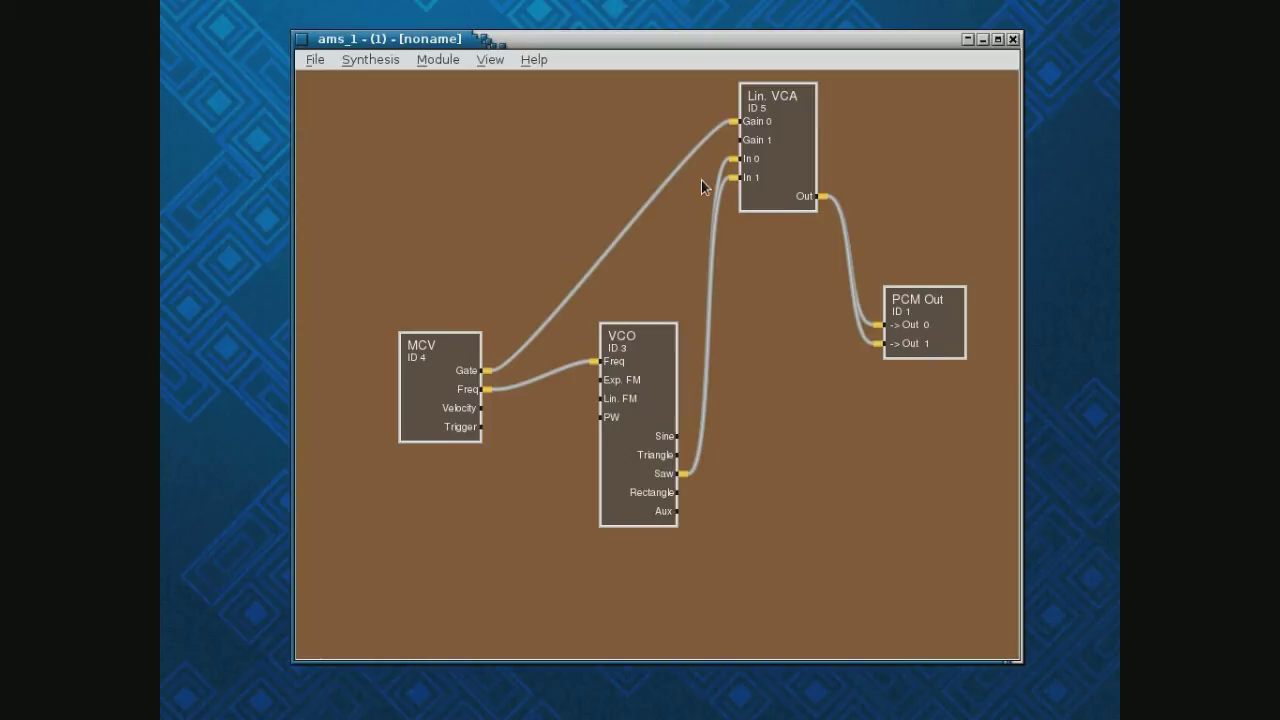
Remove the Gate-to-Gain 0 cable and add an ENV module above the MCV
right_click(760, 124)
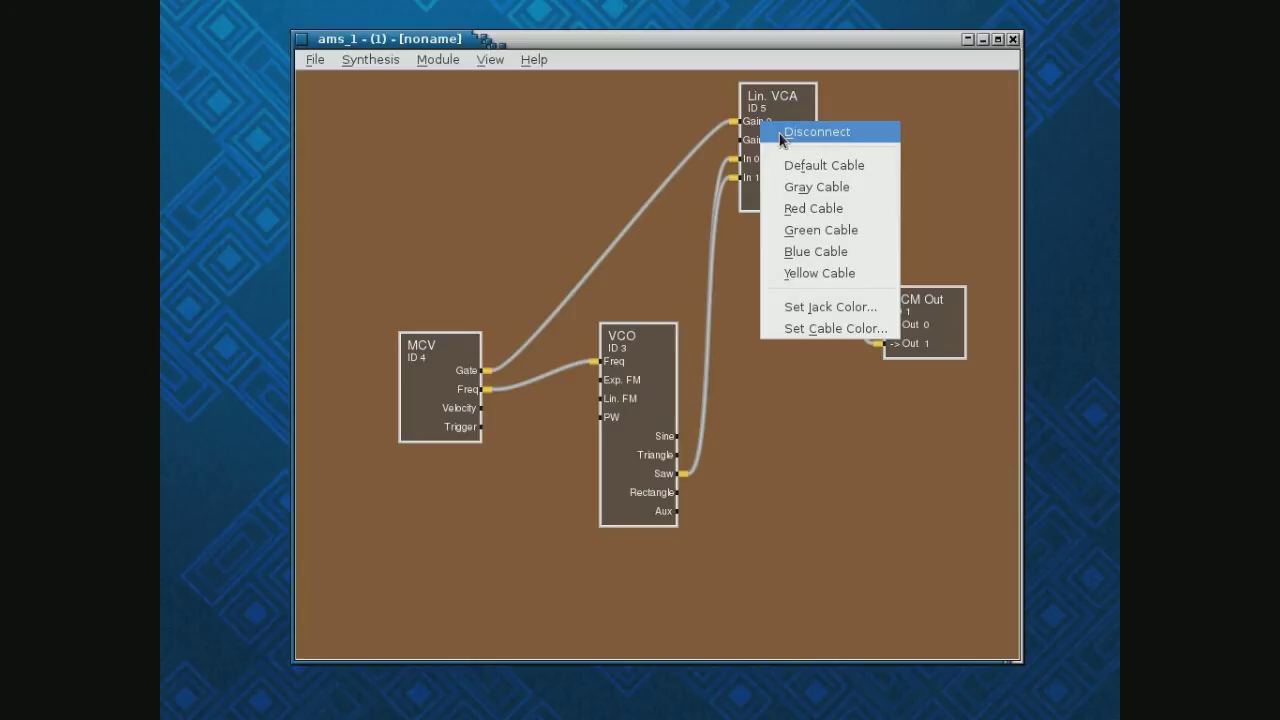
click(779, 133)
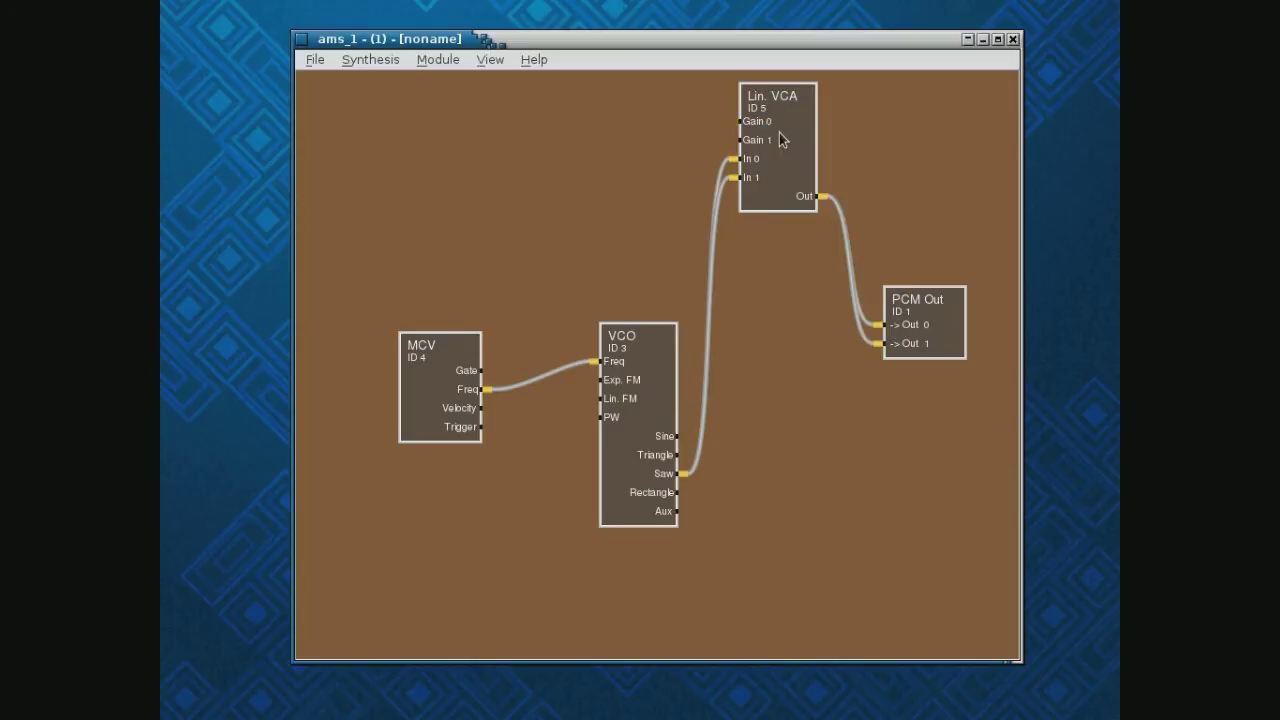
click(438, 60)
mouse_move(443, 80)
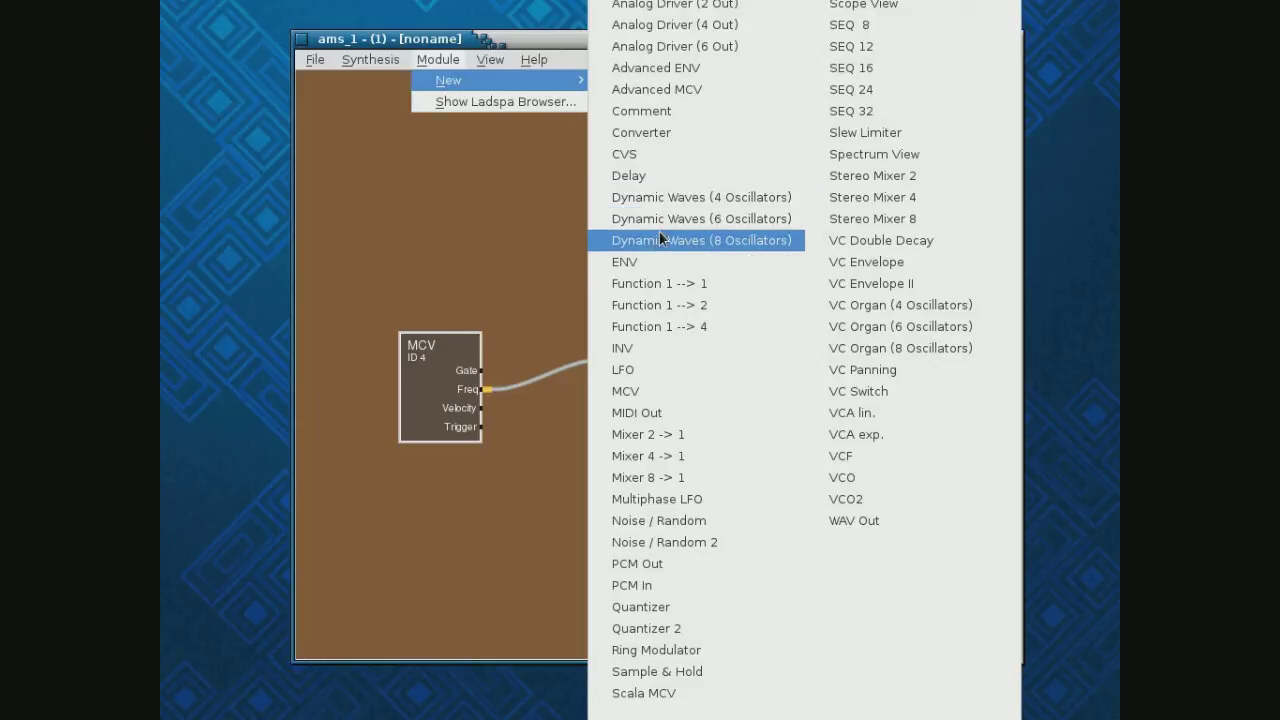
click(677, 265)
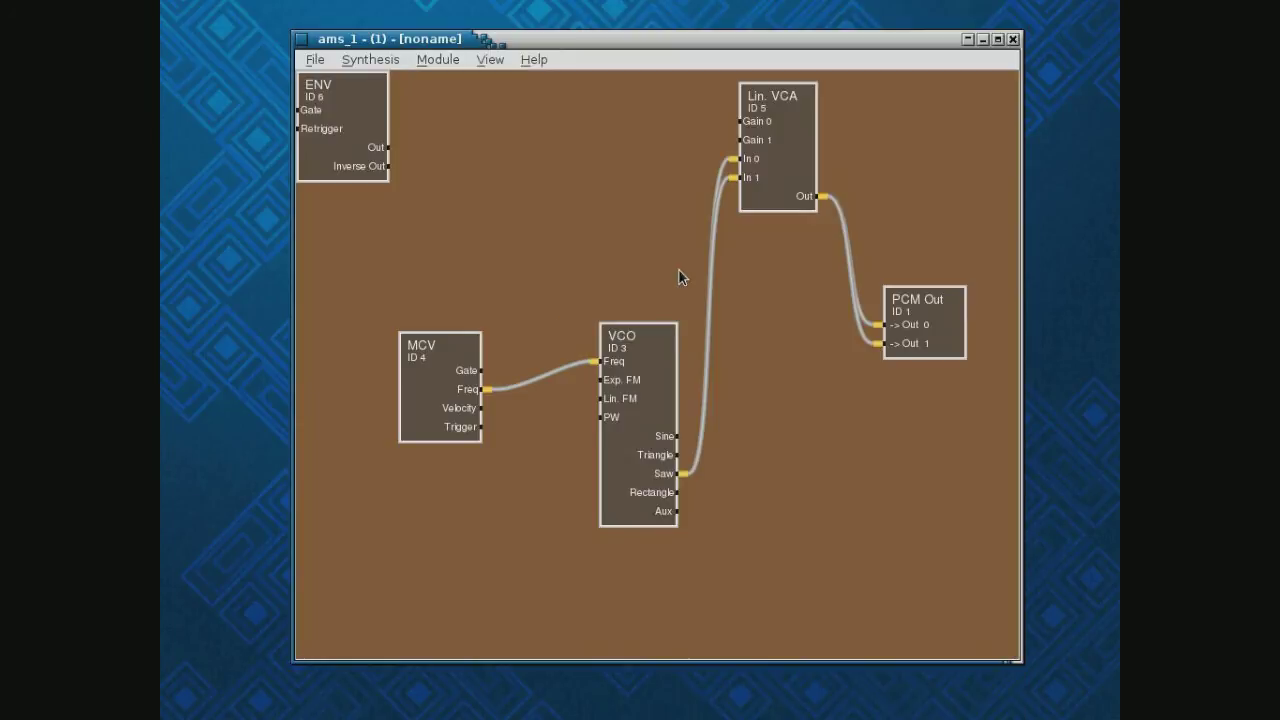
drag(360, 136, 578, 172)
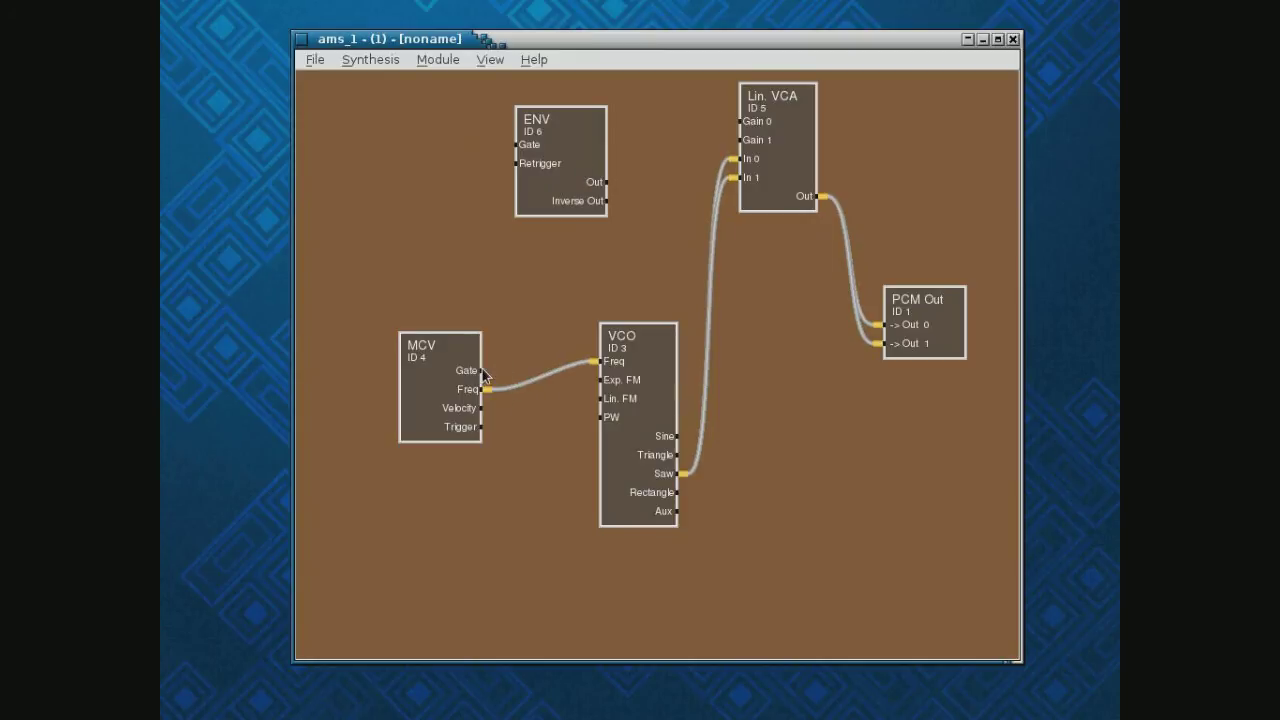
Wire MCV Gate into ENV Gate and ENV Out into Lin. VCA Gain 0
drag(480, 376, 526, 150)
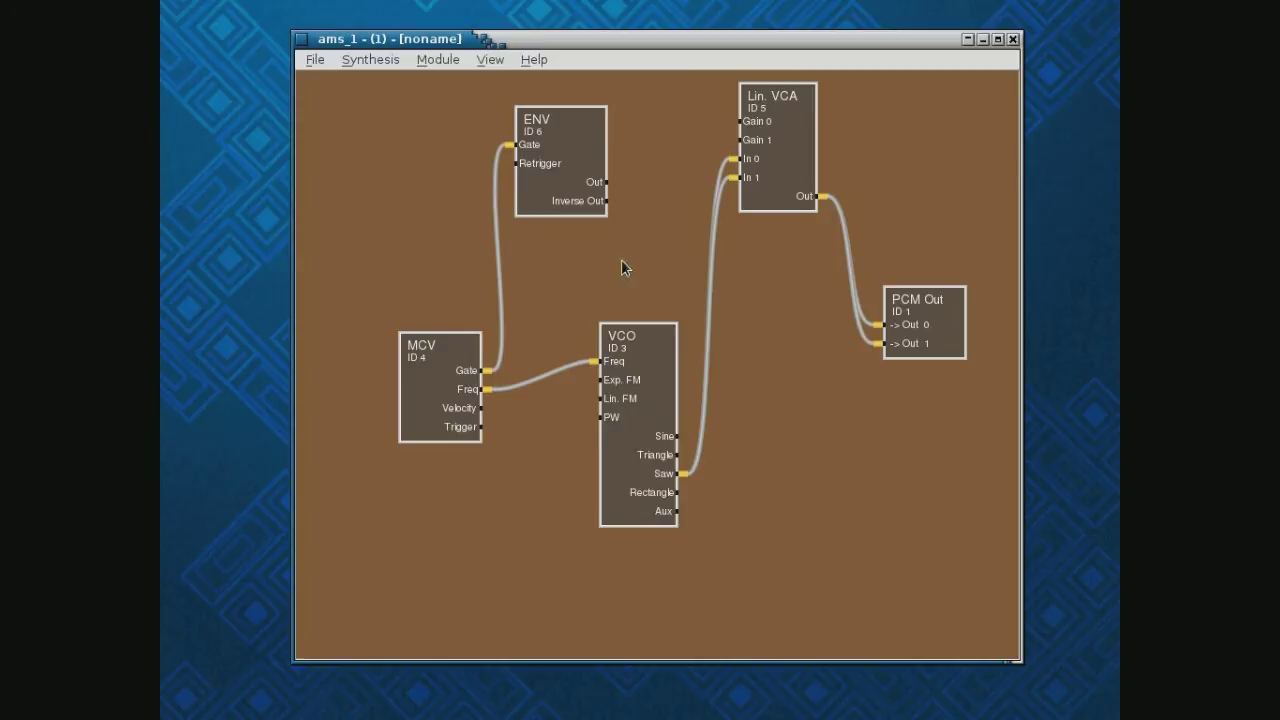
drag(605, 184, 742, 124)
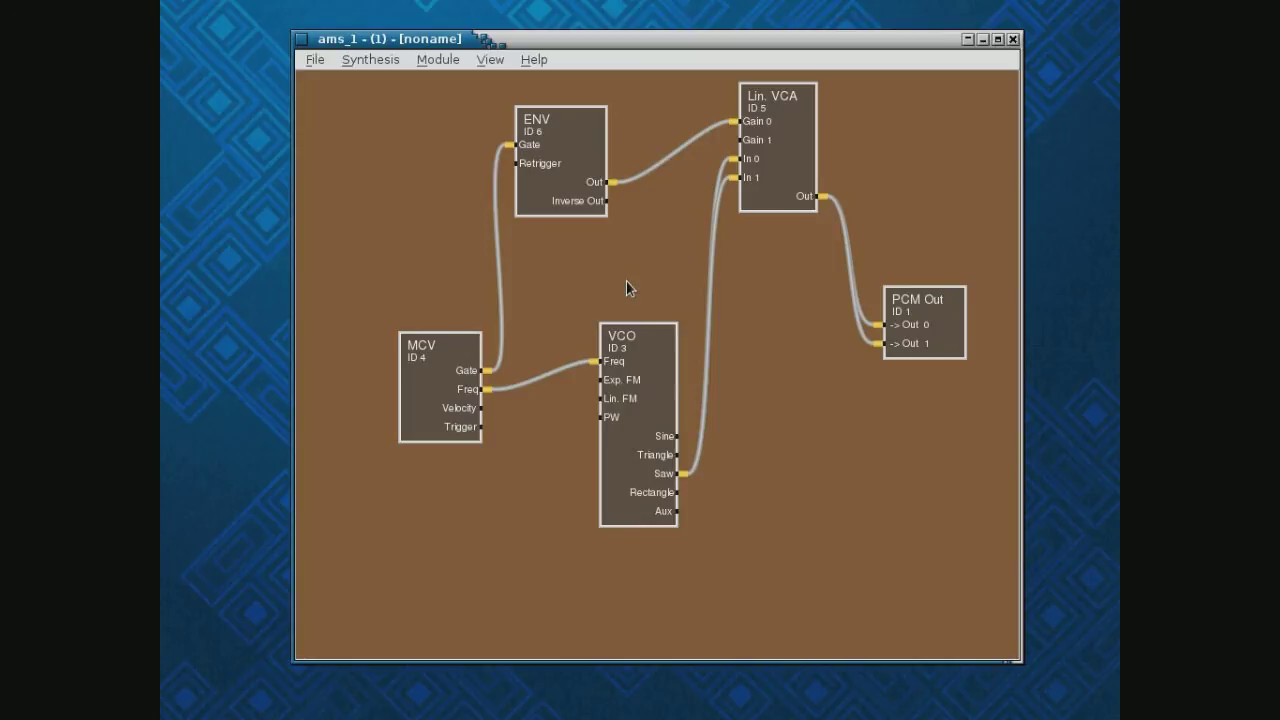
double_click(540, 198)
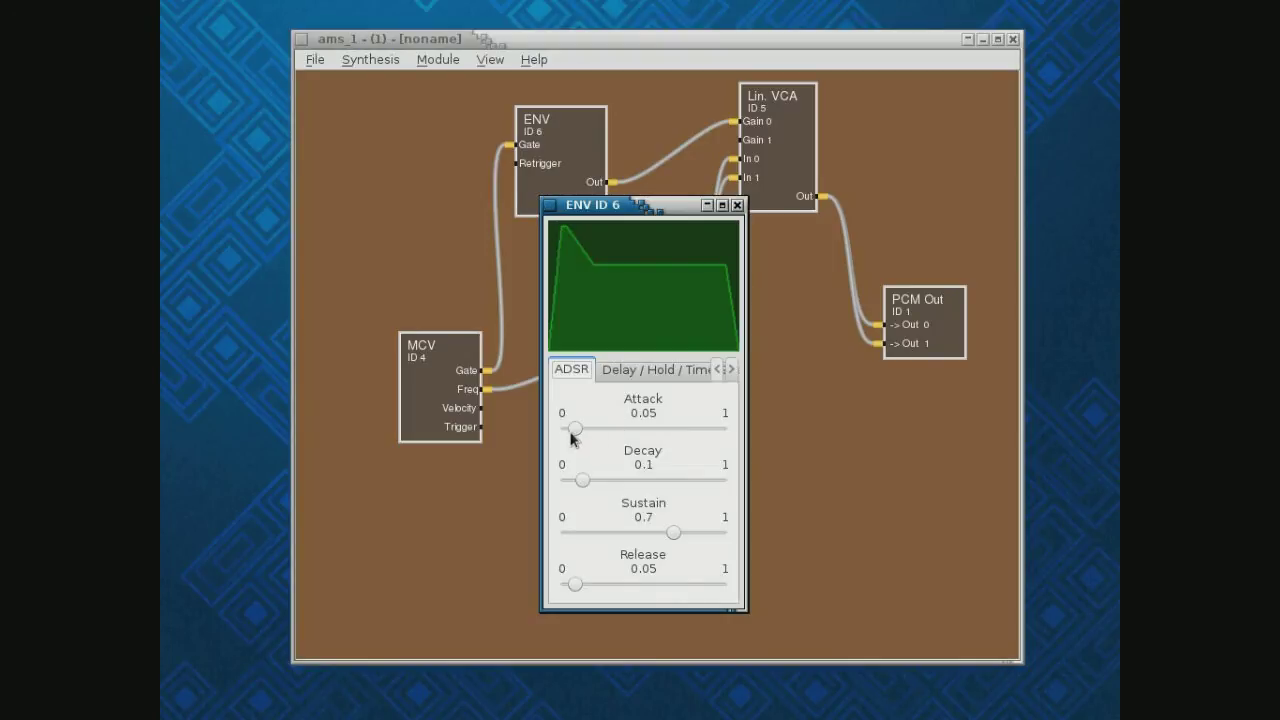
Raise the ENV Attack from 0.05 to 0.173 and move the ENV ID 6 window aside
drag(574, 431, 637, 435)
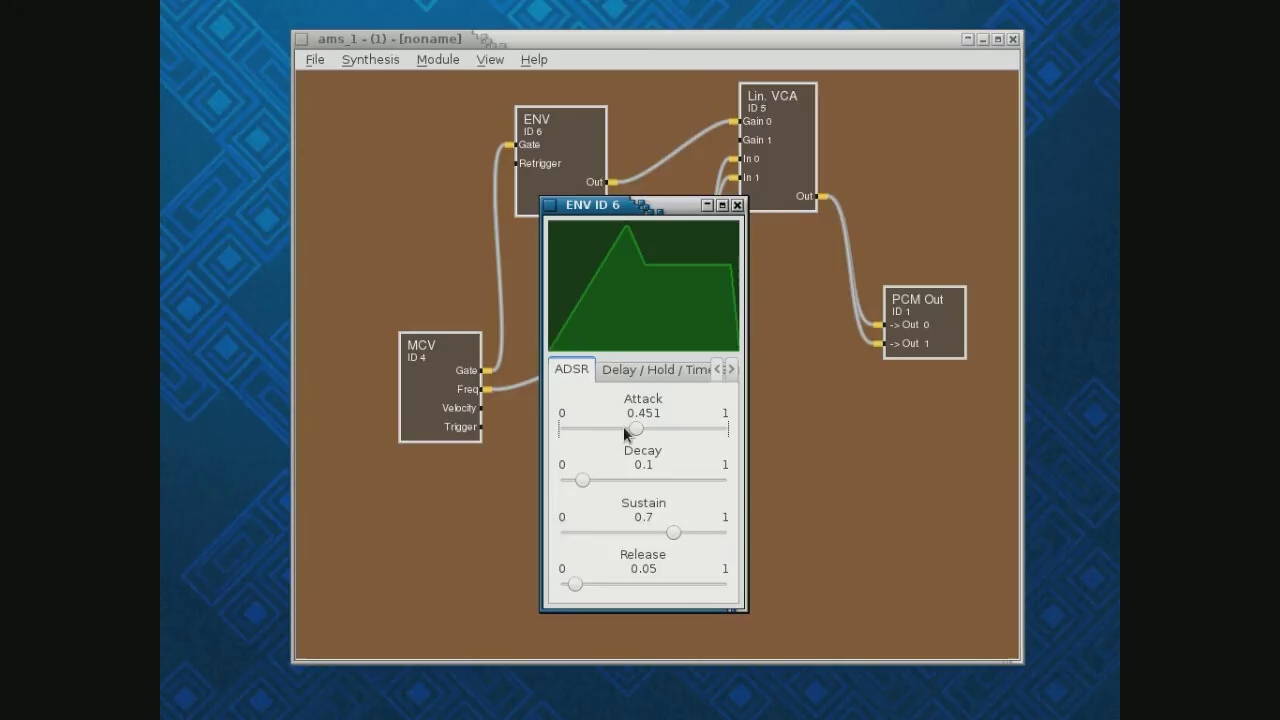
drag(633, 432, 592, 433)
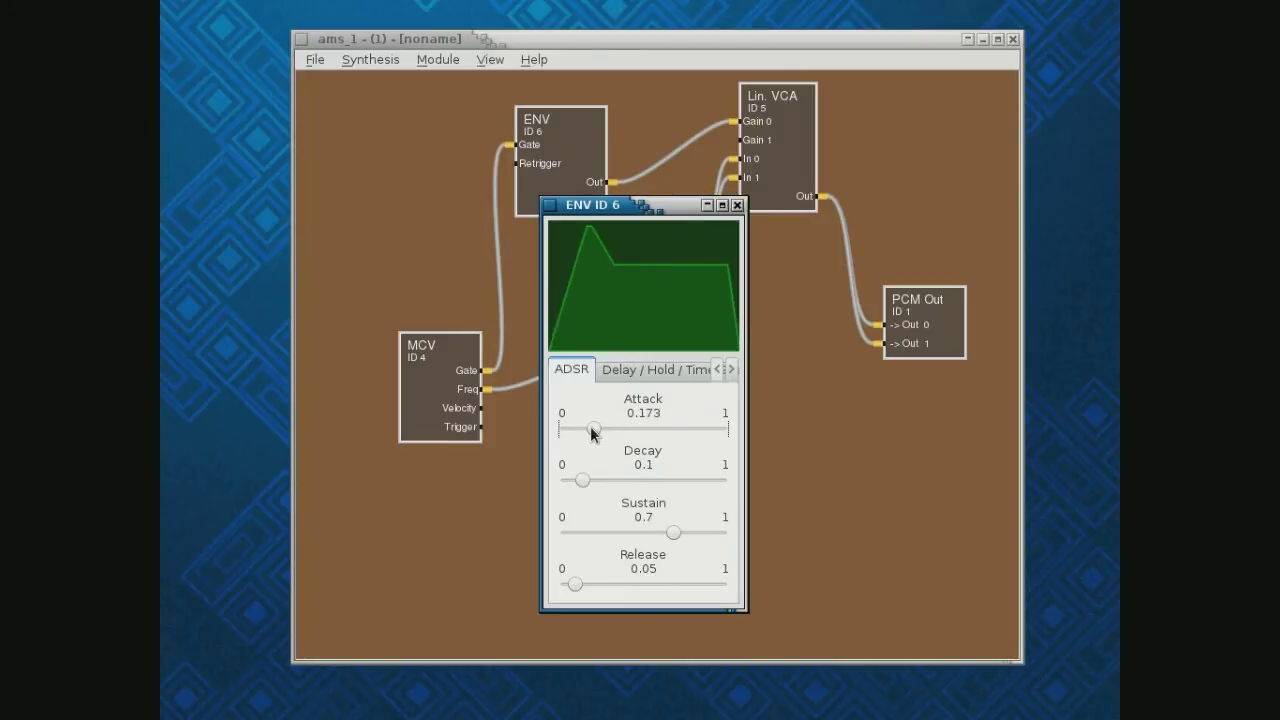
drag(653, 206, 269, 178)
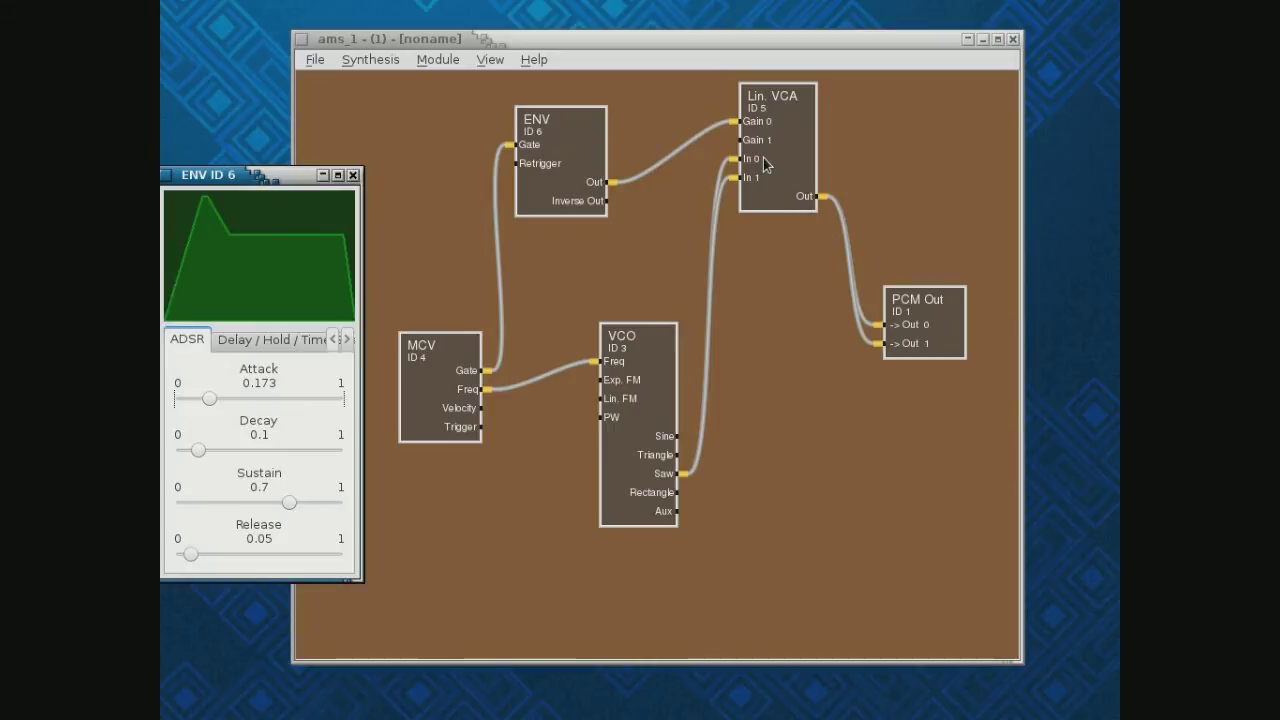
Start opening a patch file and discard the unsaved patch changes
click(313, 62)
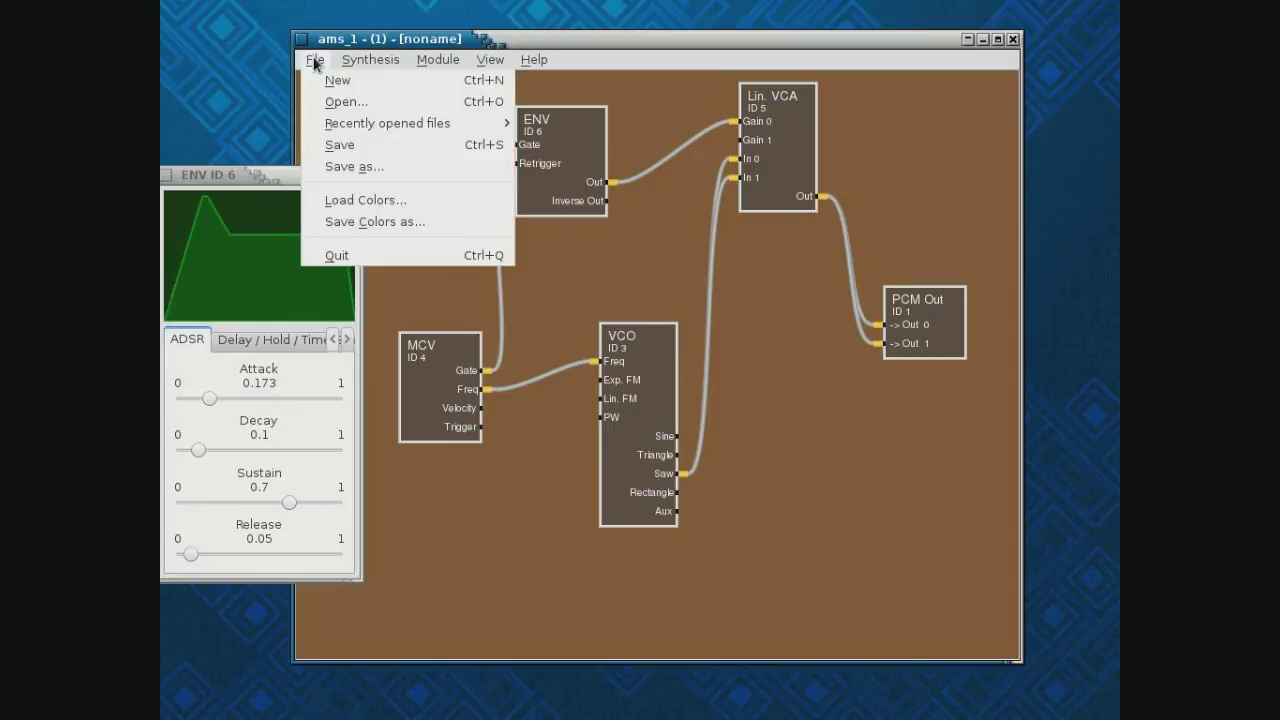
click(340, 104)
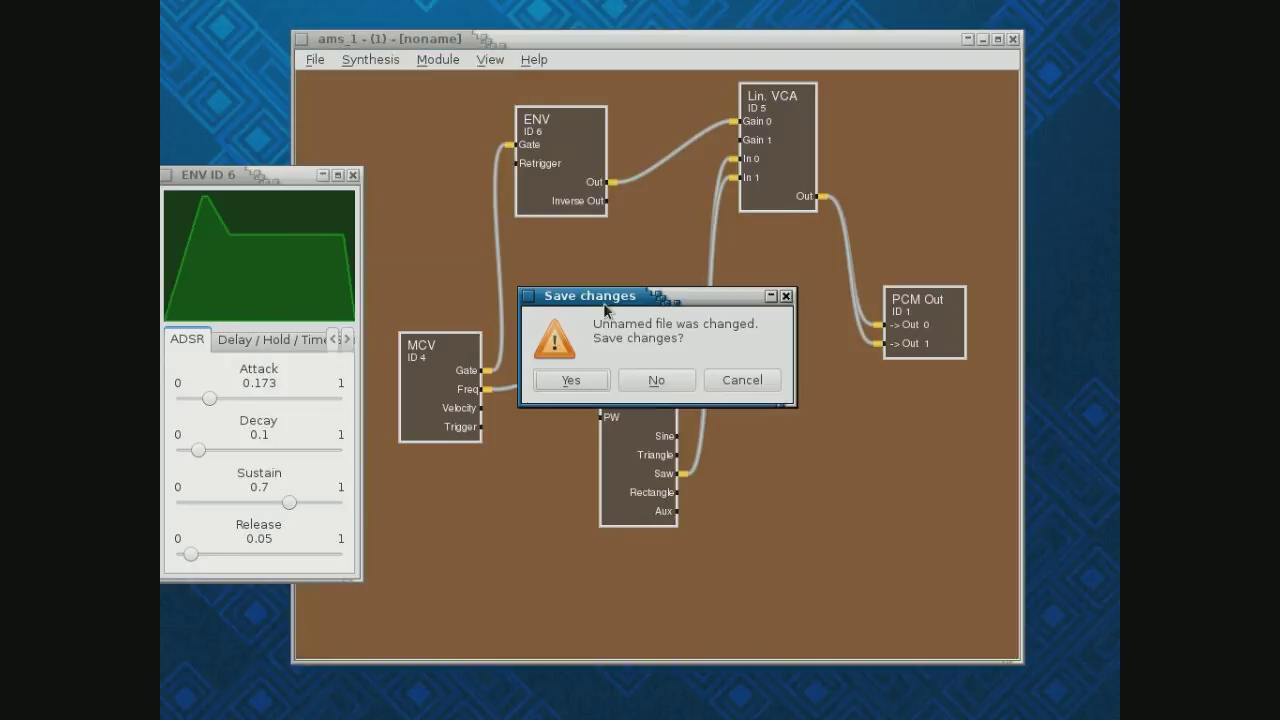
click(654, 379)
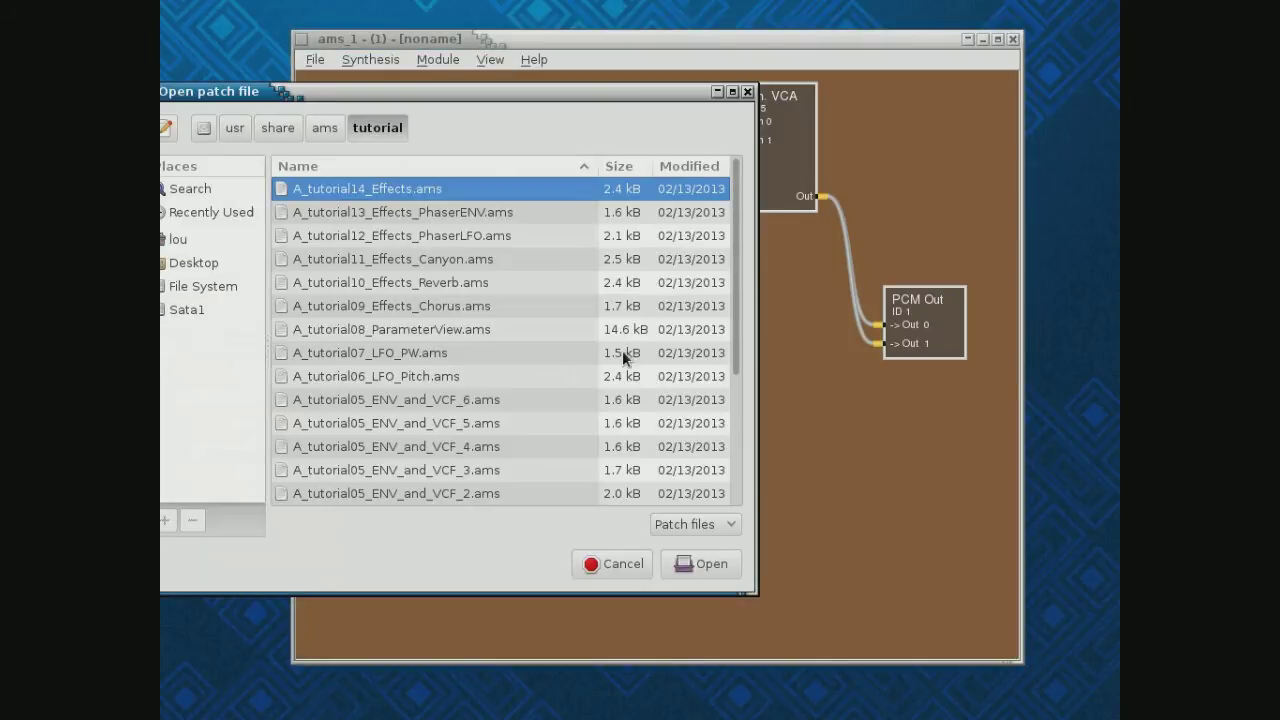
Load bass_reverb.ams from the ams/demos folder
drag(350, 88, 421, 109)
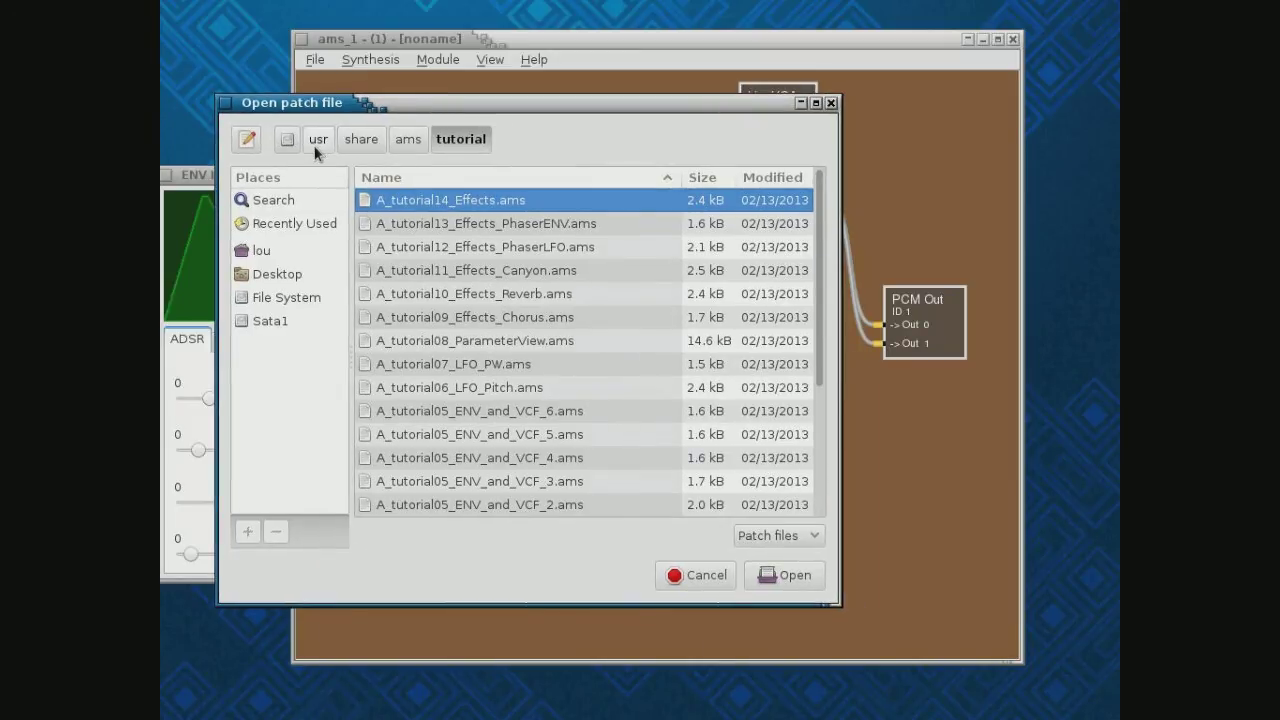
click(406, 142)
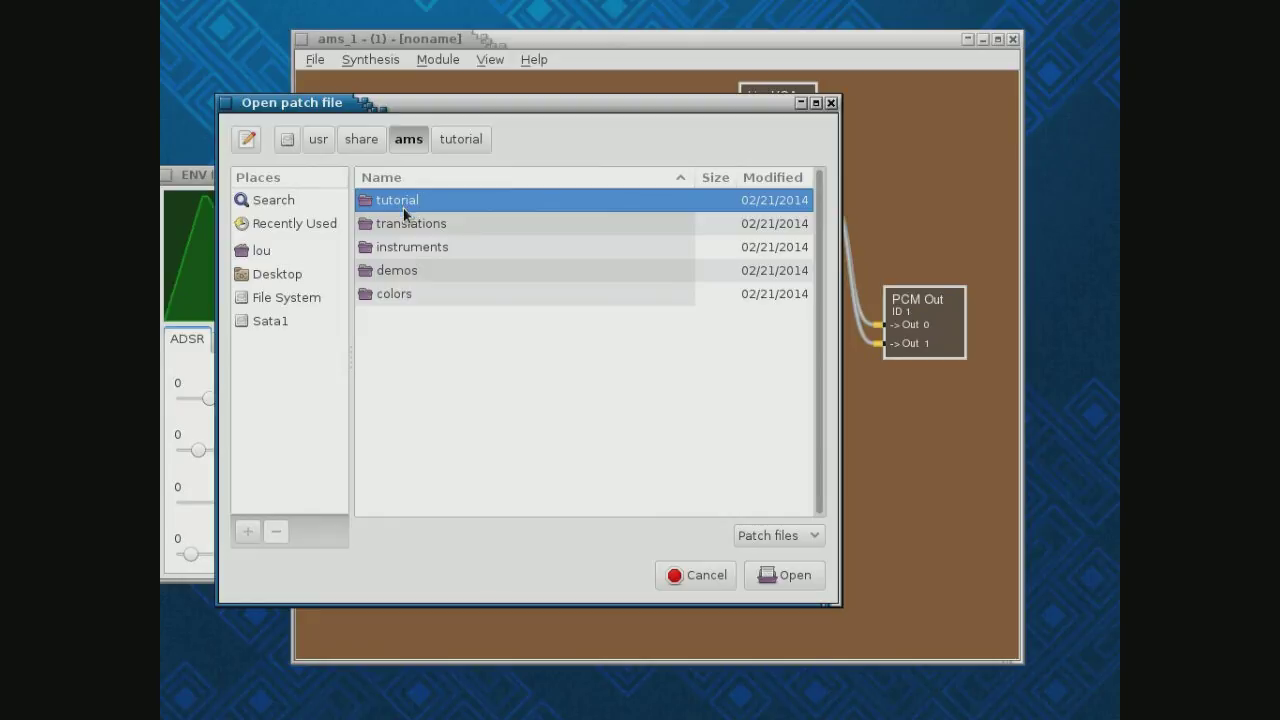
click(405, 270)
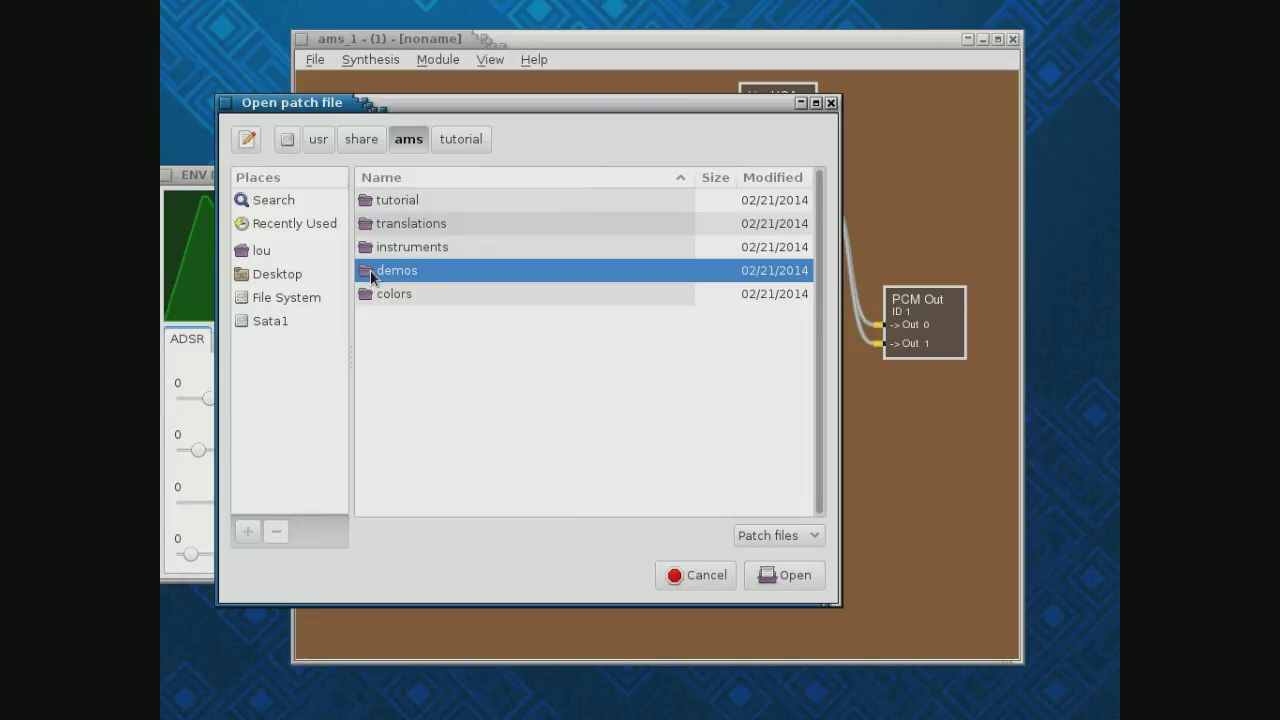
double_click(369, 270)
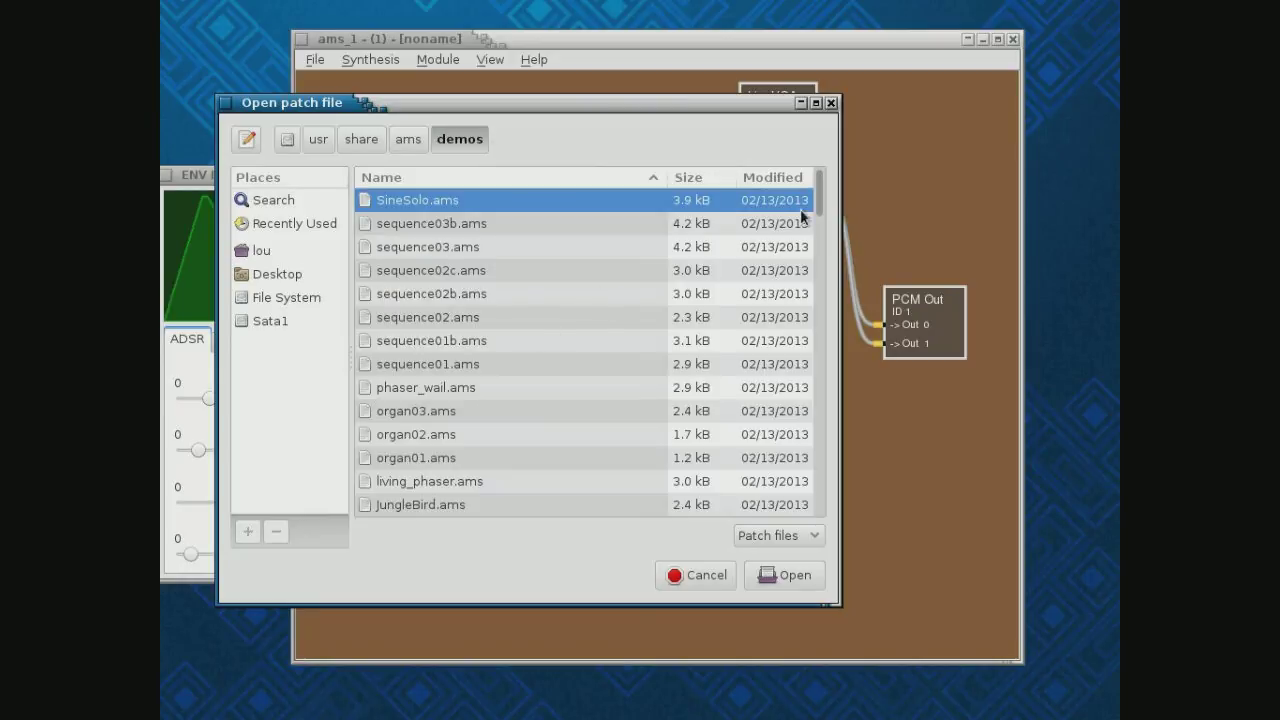
drag(822, 193, 815, 478)
click(422, 481)
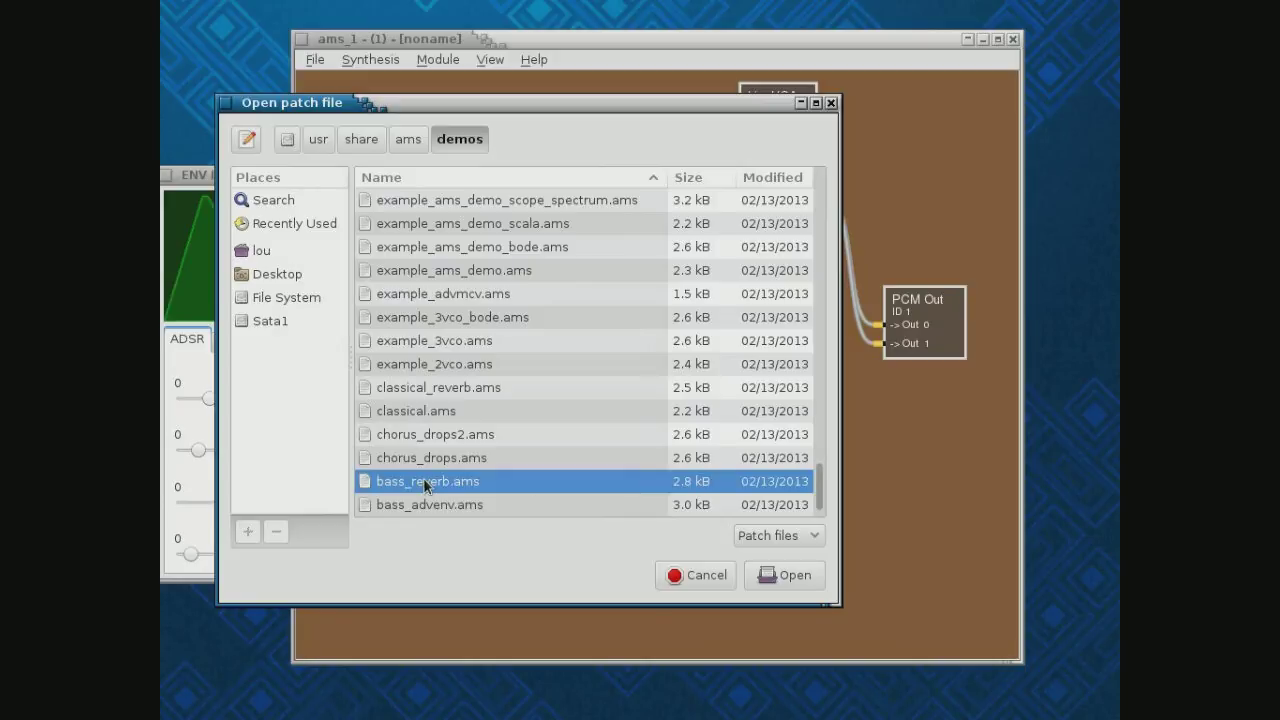
click(806, 576)
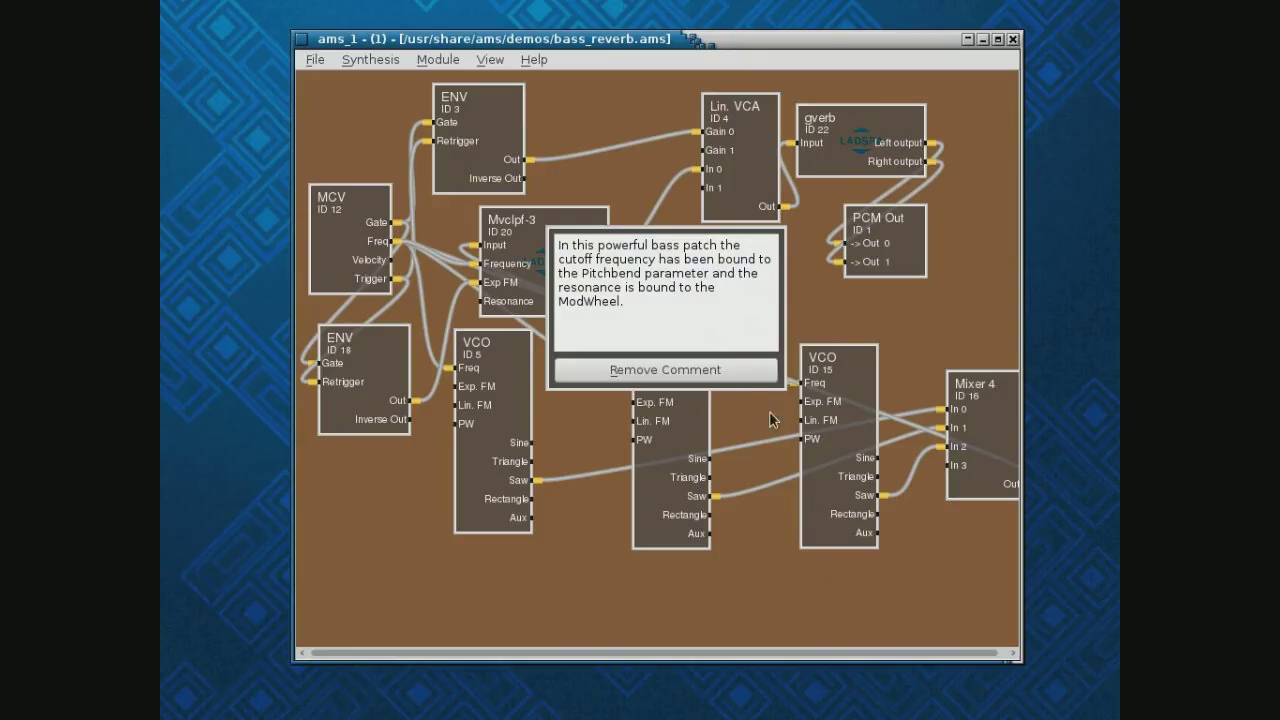
Delete the bass_reverb patch's comment box to reveal the modules it covered
click(706, 371)
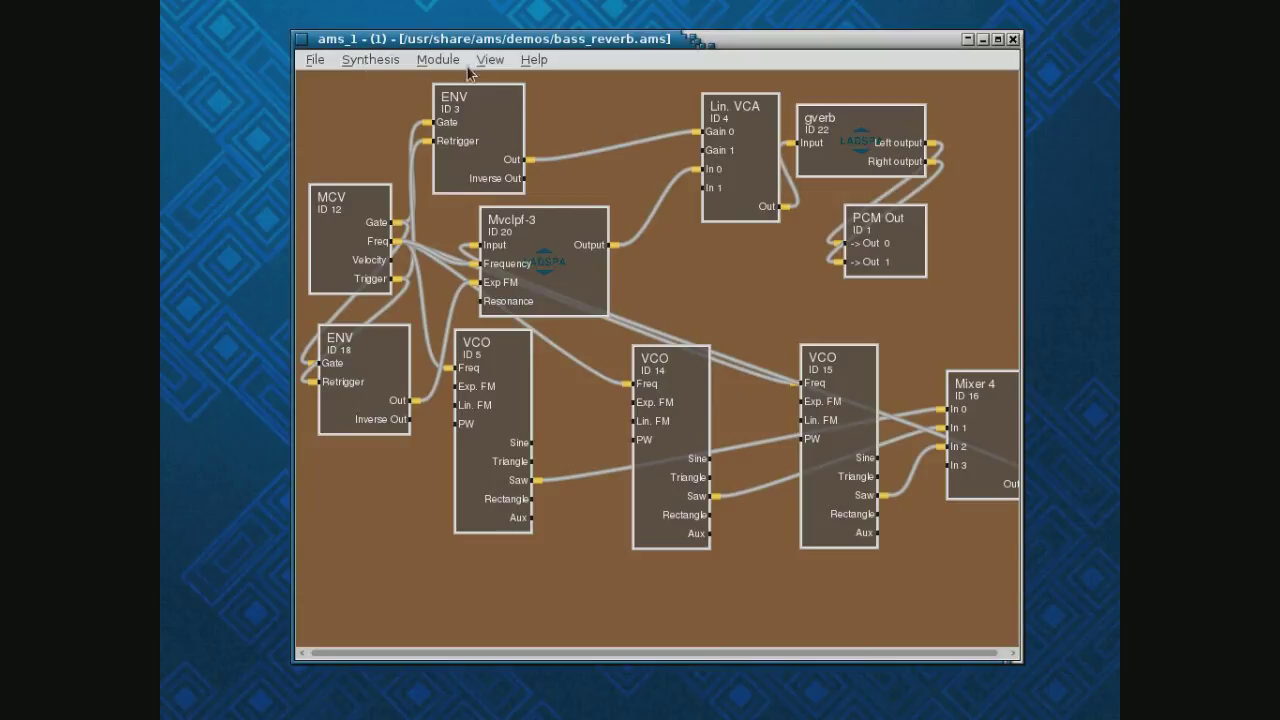
click(316, 58)
click(335, 104)
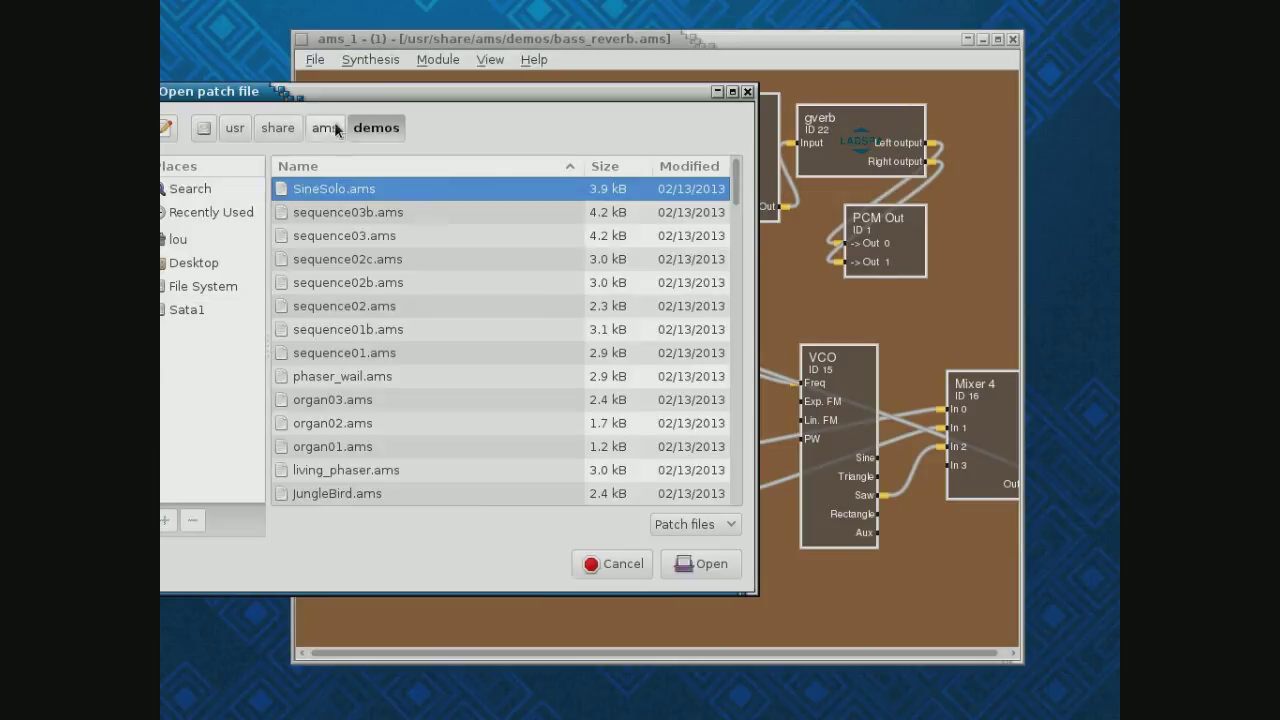
click(325, 128)
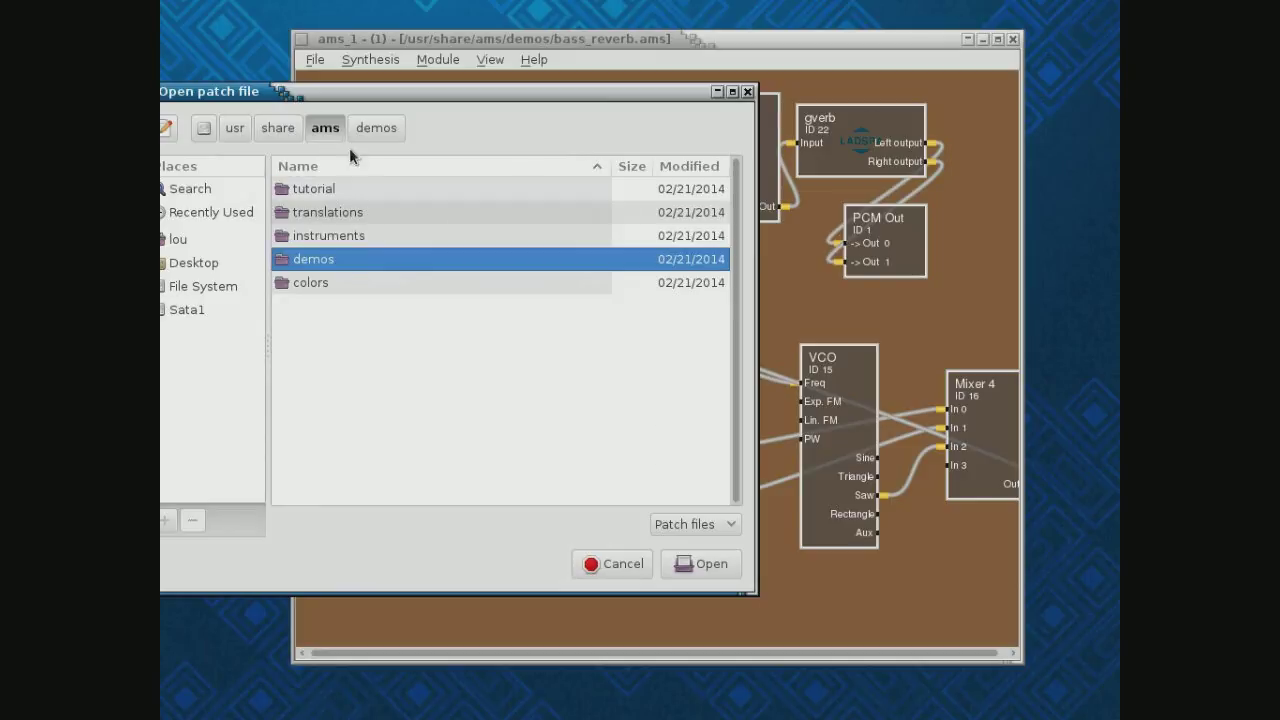
click(320, 240)
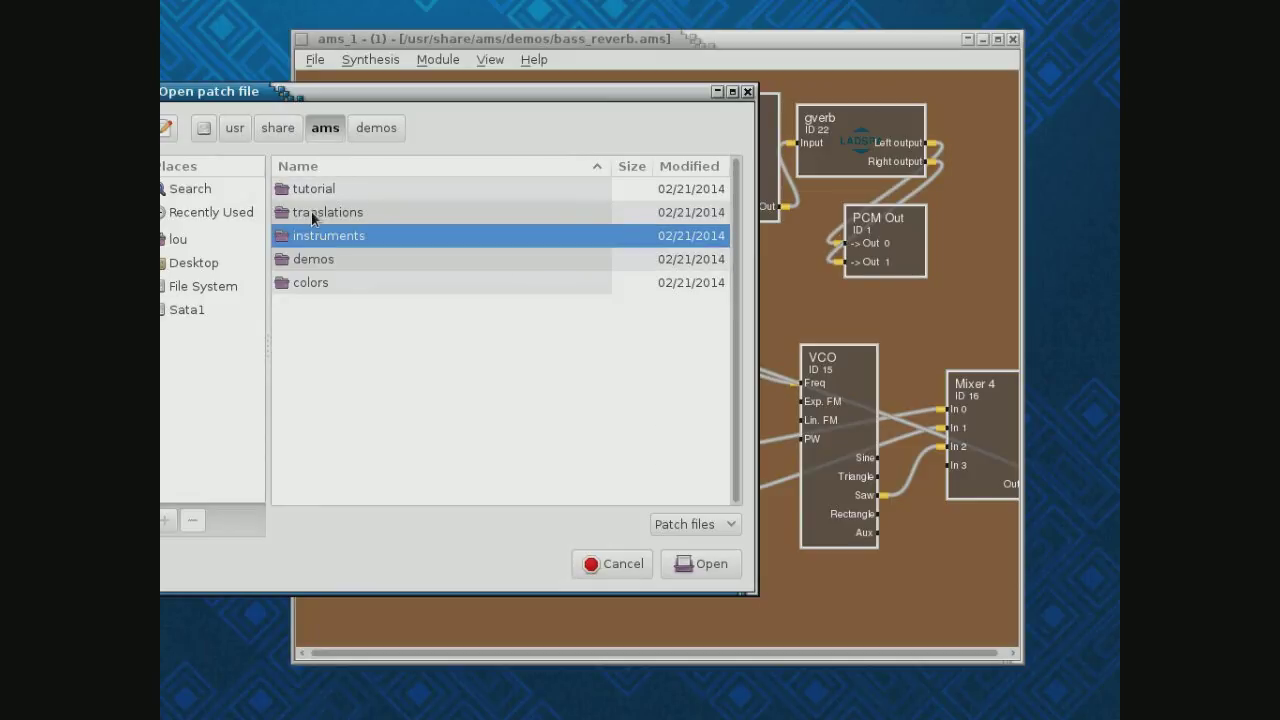
double_click(300, 190)
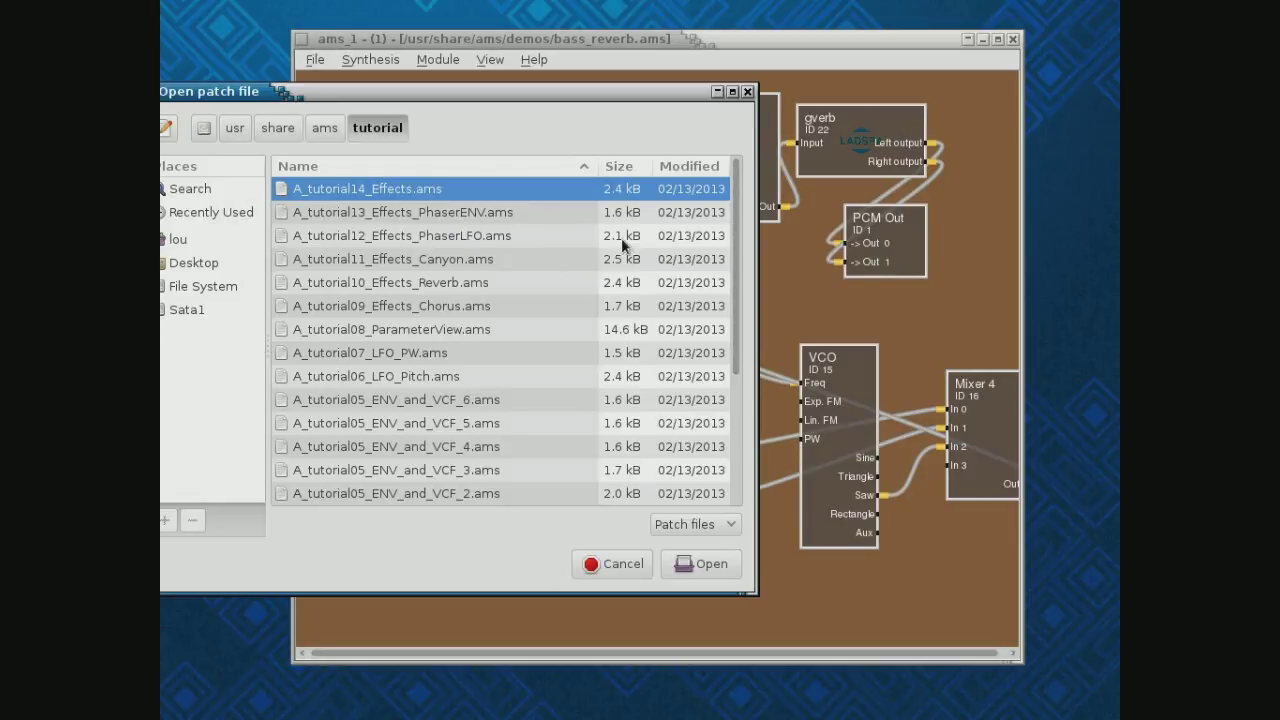
drag(742, 239, 740, 470)
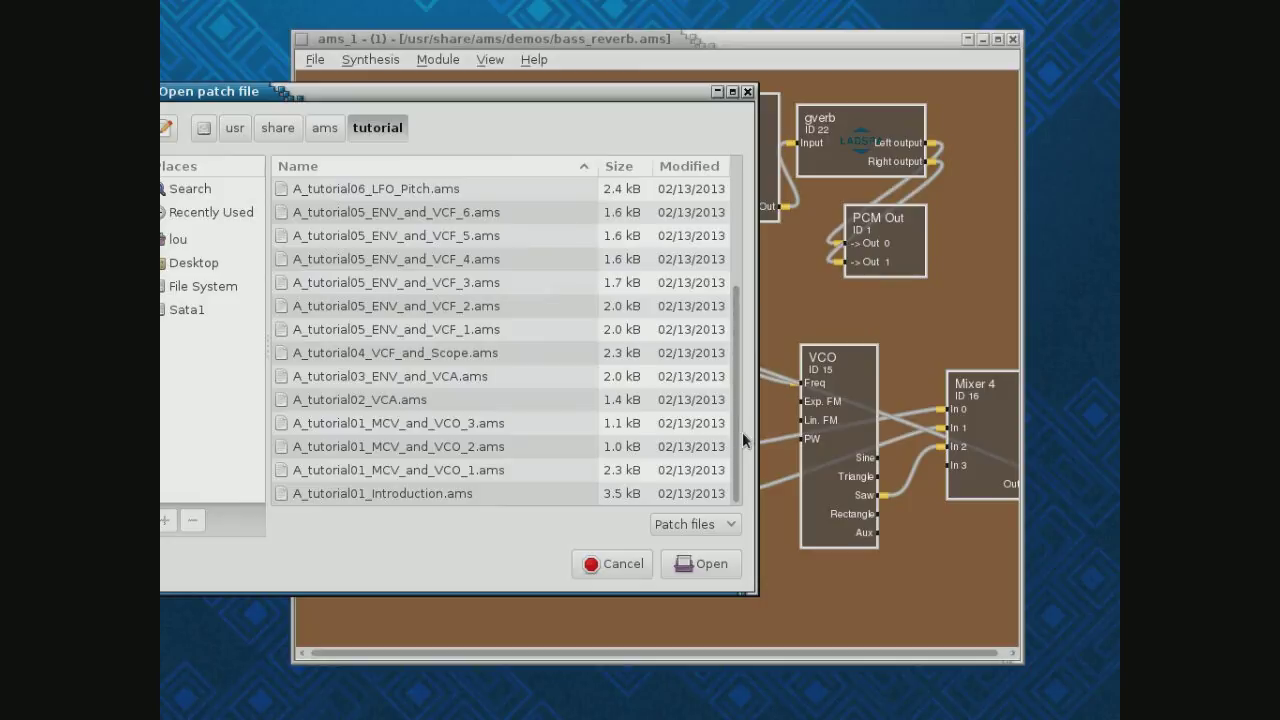
click(622, 564)
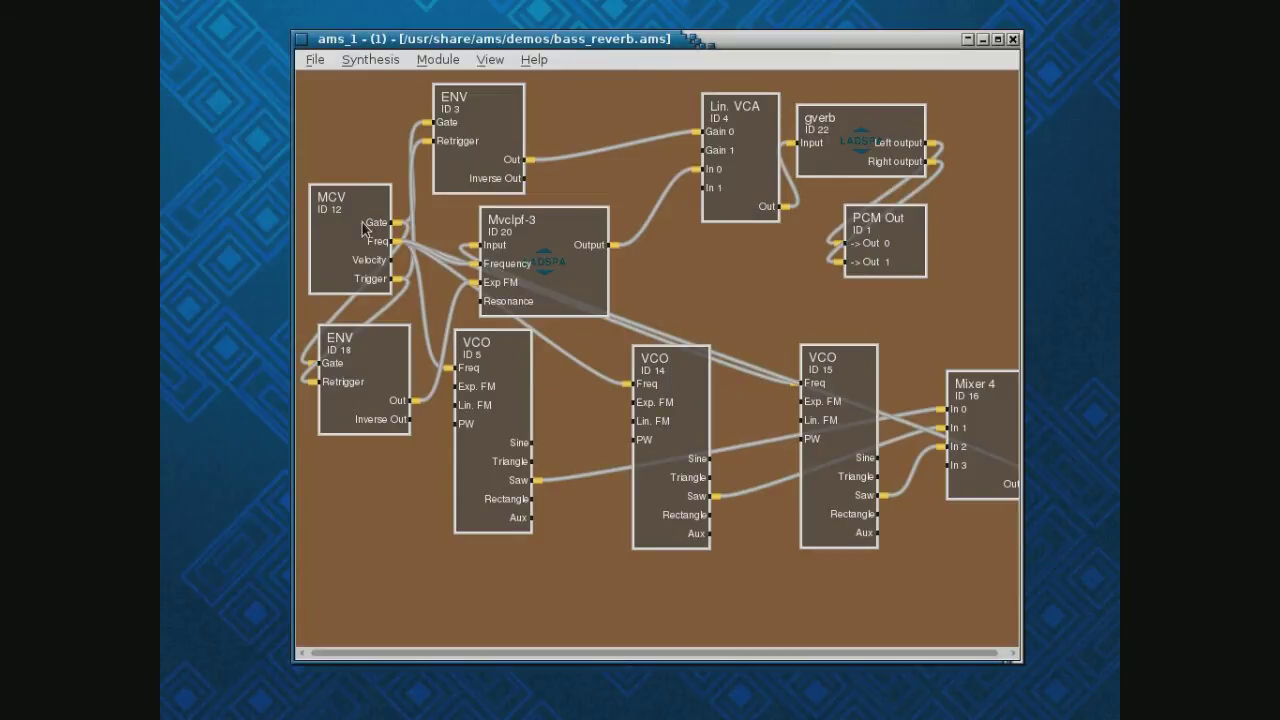
drag(692, 40, 620, 42)
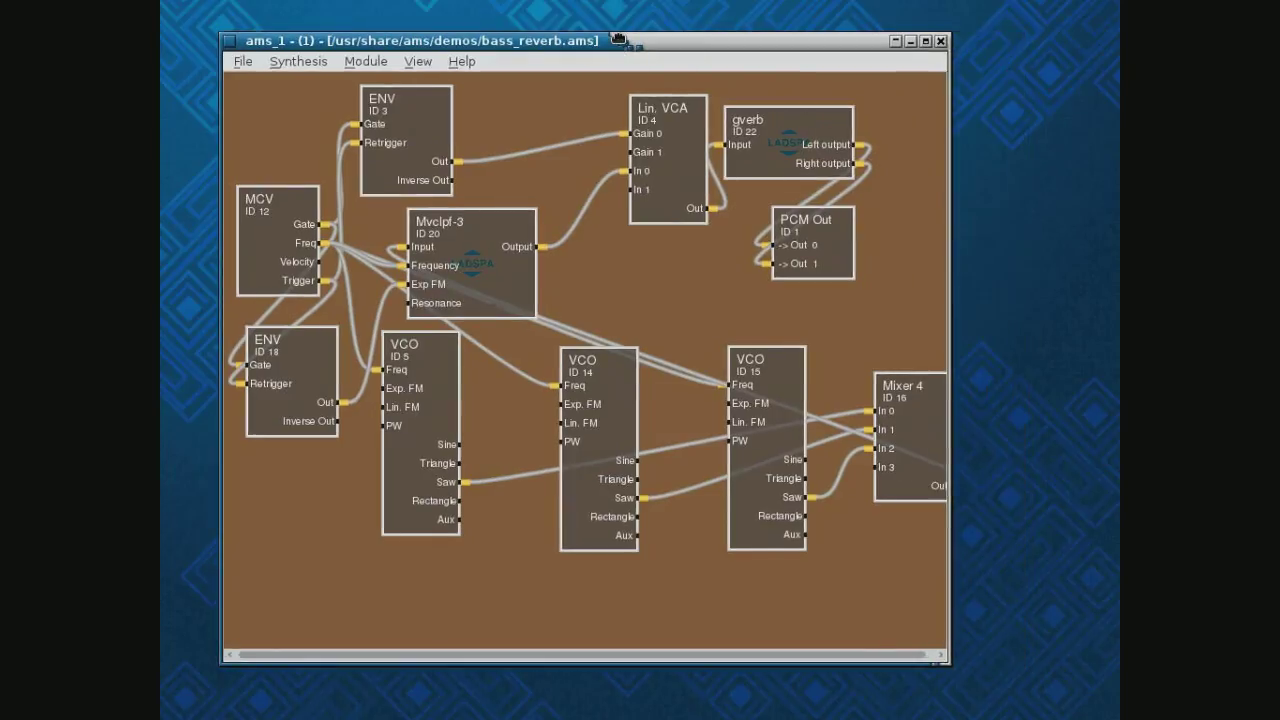